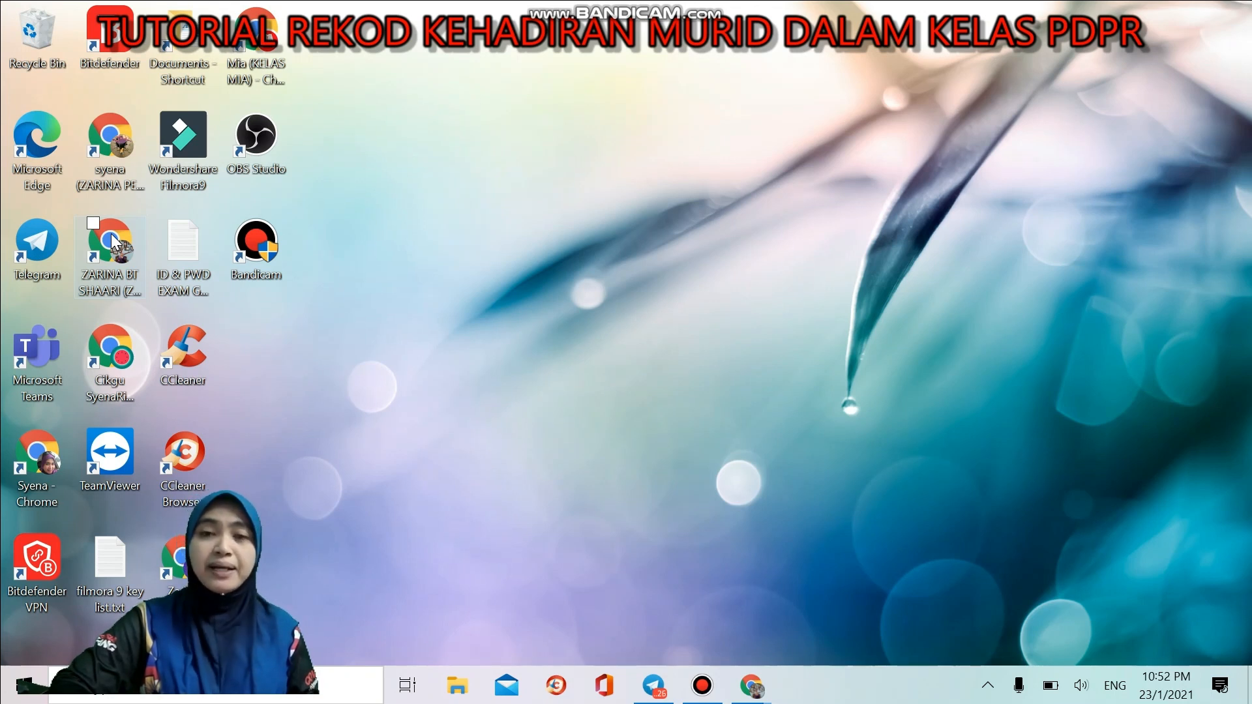
Step: Open Chrome from the desktop shortcut for the teacher's DELIMa profile, maximize the window and go to Google Drive
click(115, 243)
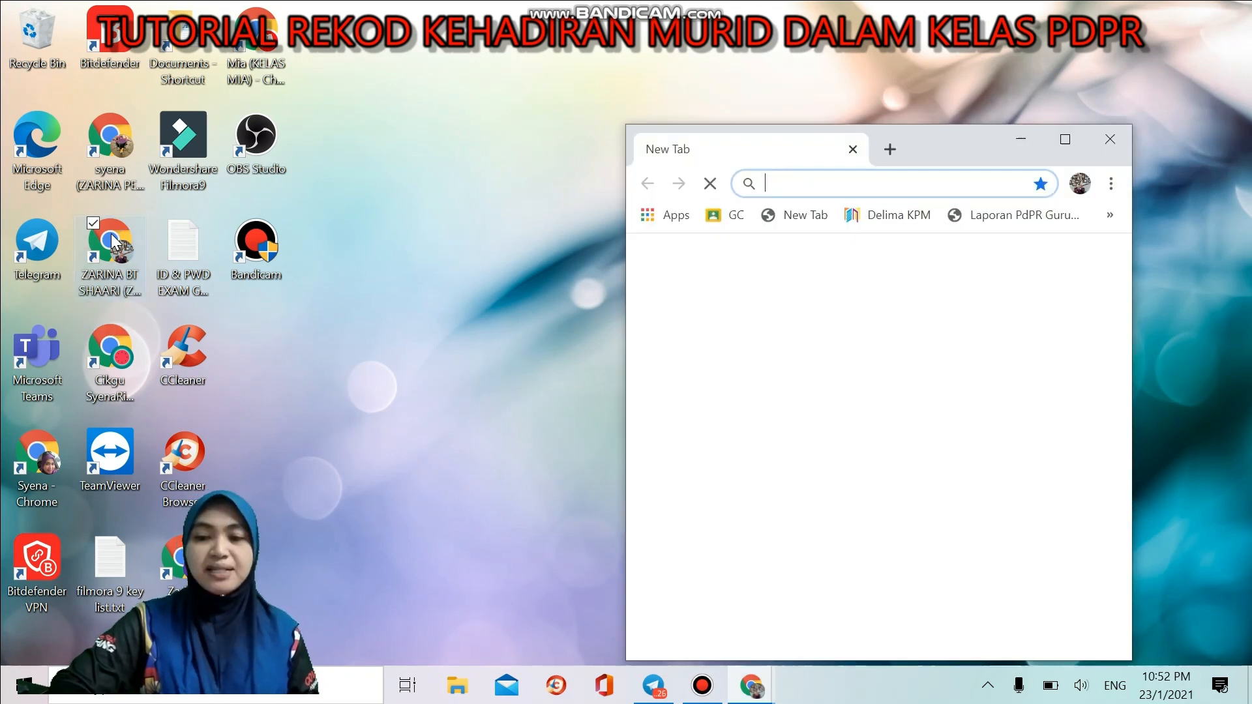
click(1064, 137)
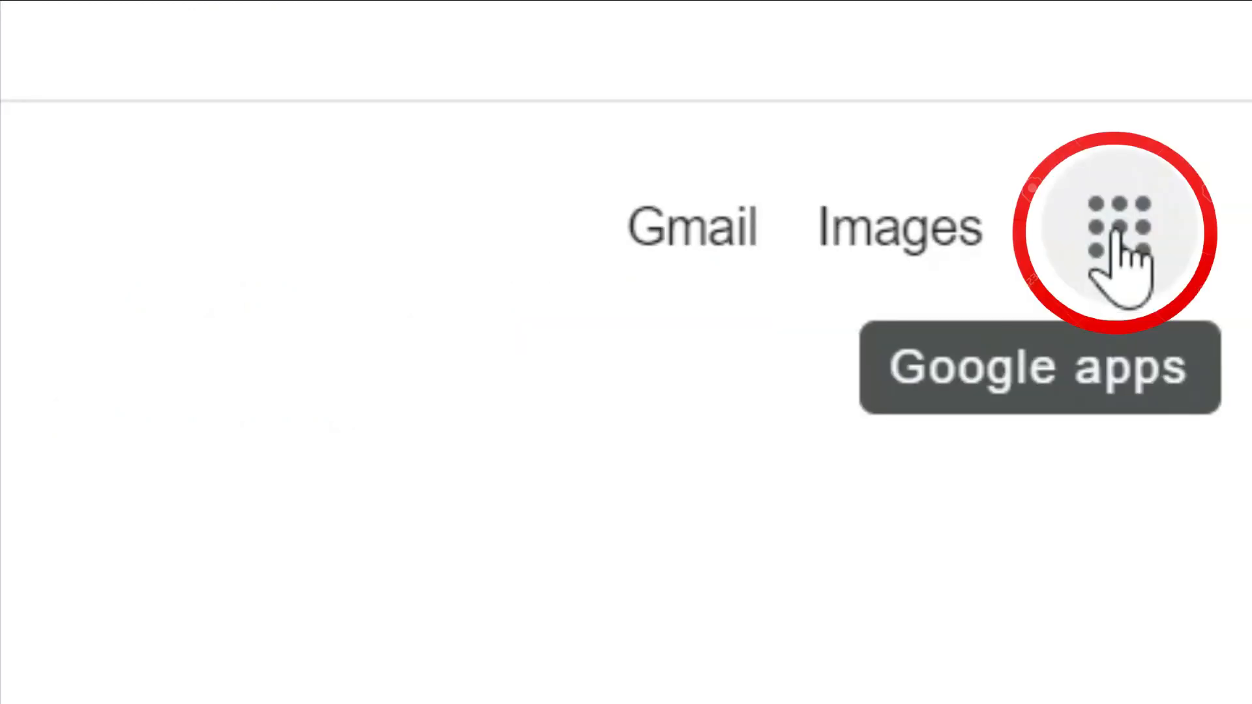
click(1118, 229)
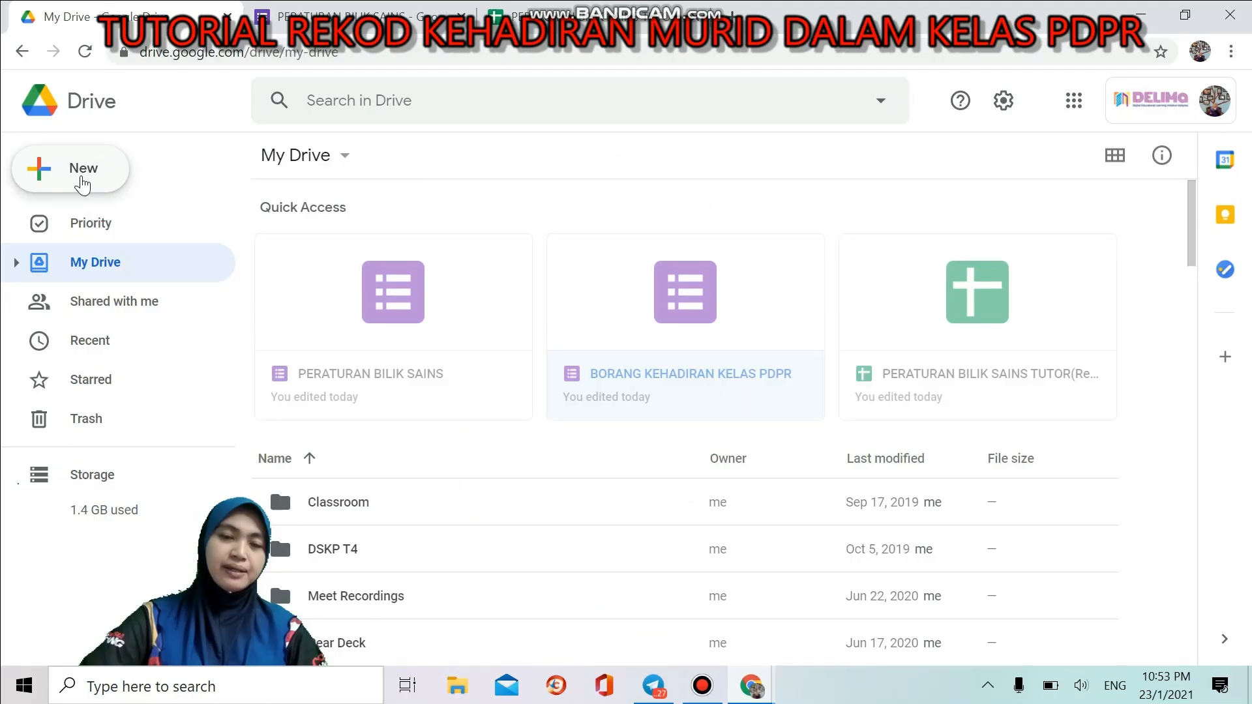
Step: Create a new blank Google Form in My Drive
click(81, 184)
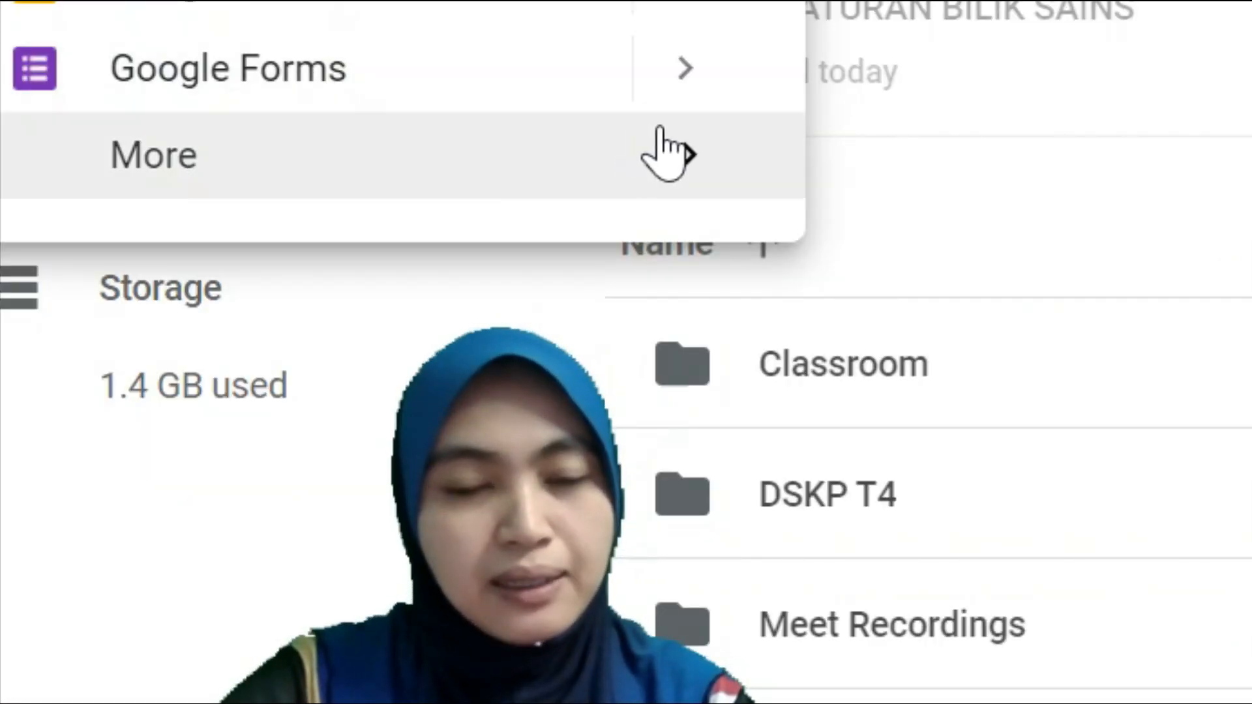
mouse_move(791, 84)
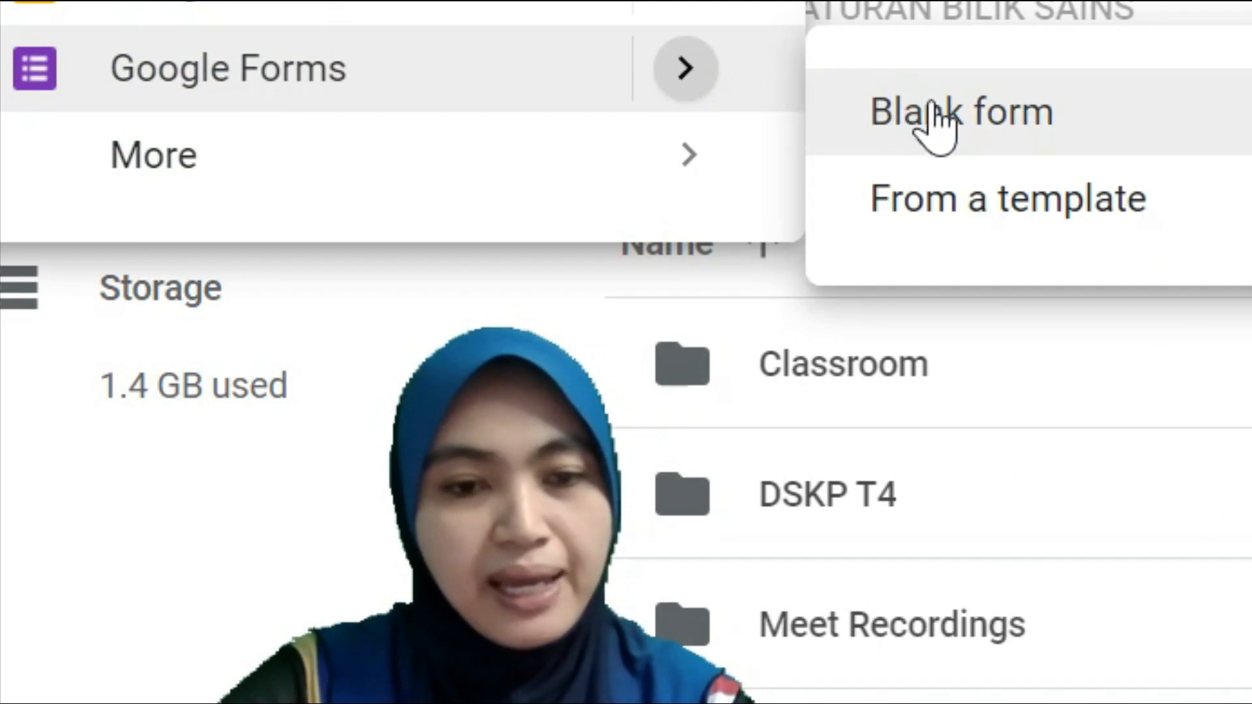
click(935, 112)
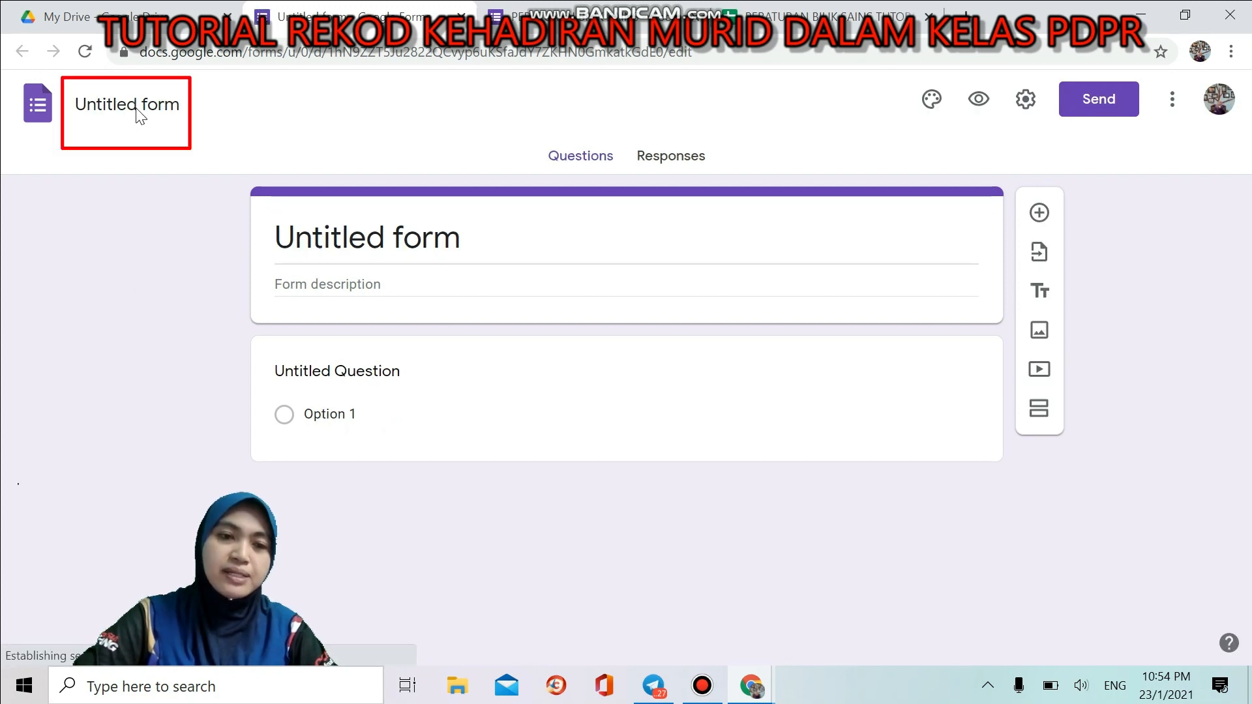
Step: Name the form "BORANG KEHADIRAN MURID DALAM KELAS PDPR" and apply the same text as its title
click(96, 105)
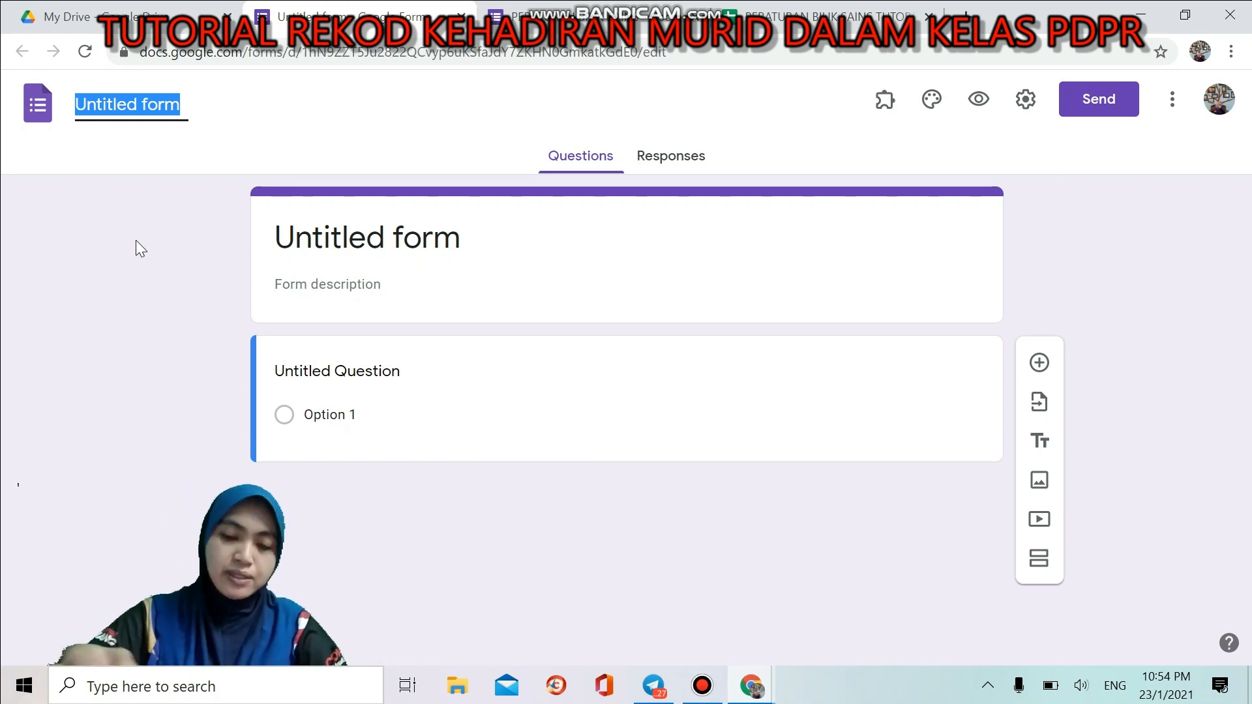
text(BORA)
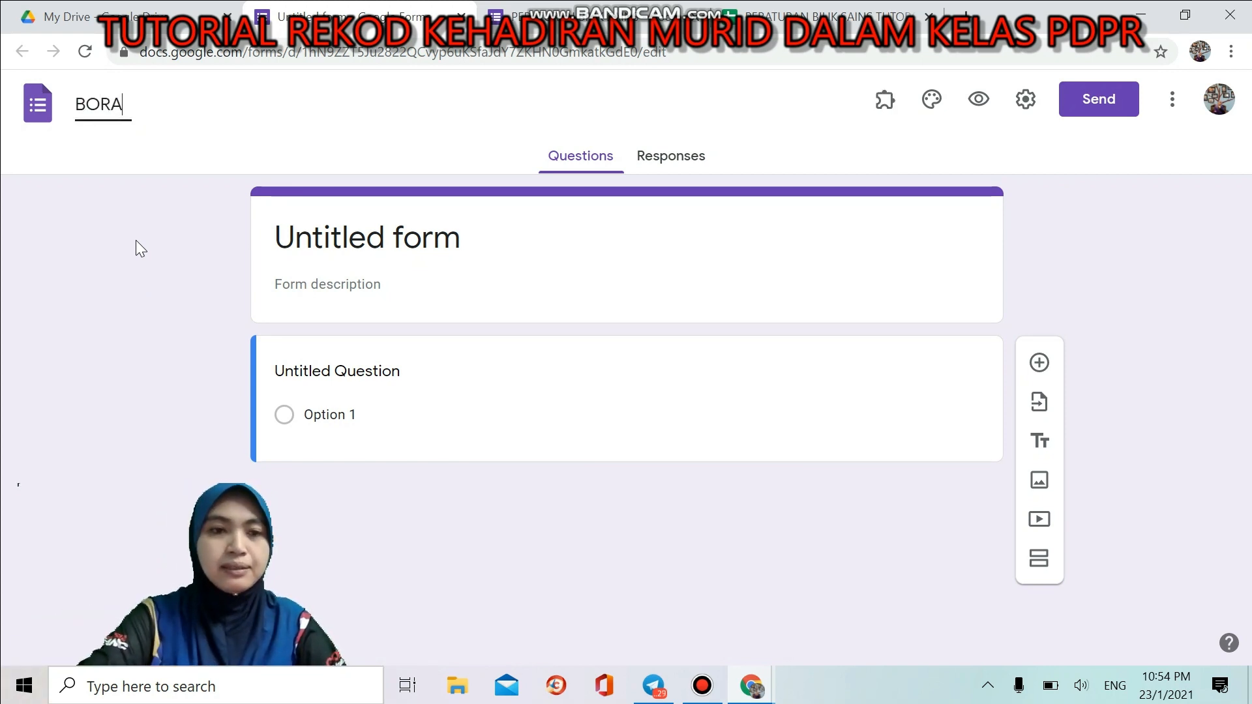
text(NG KEH)
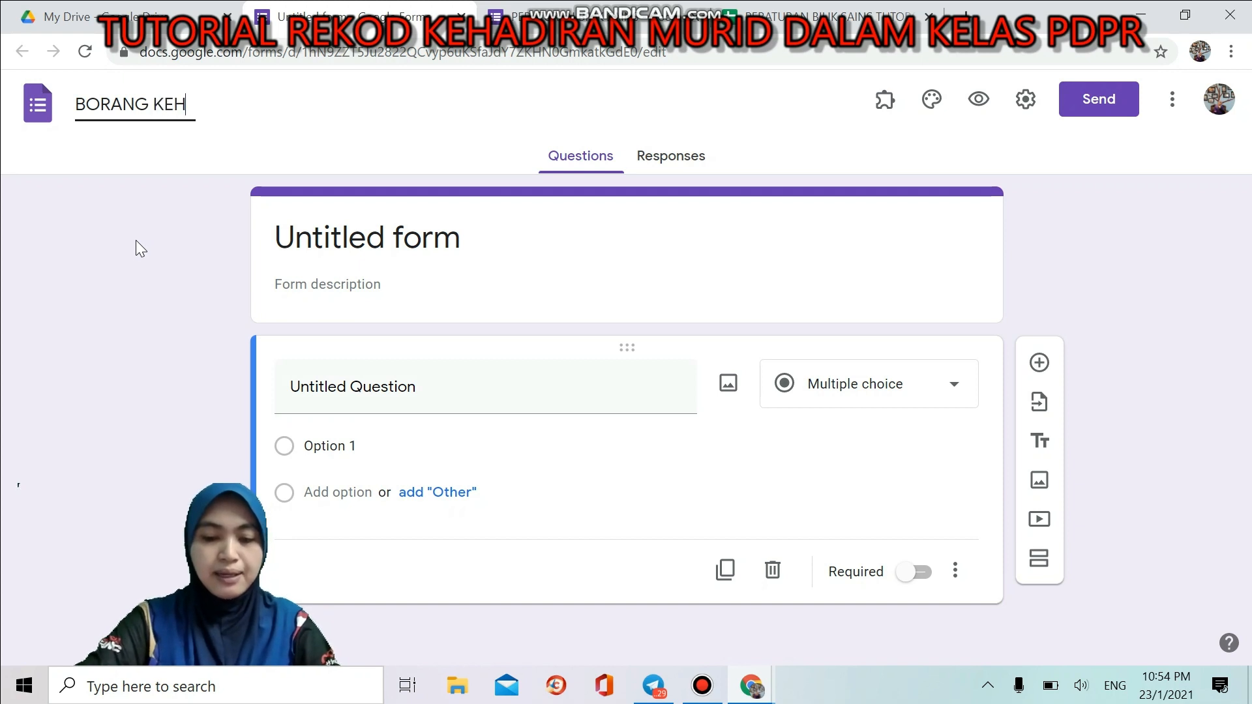
text(ADIRAN)
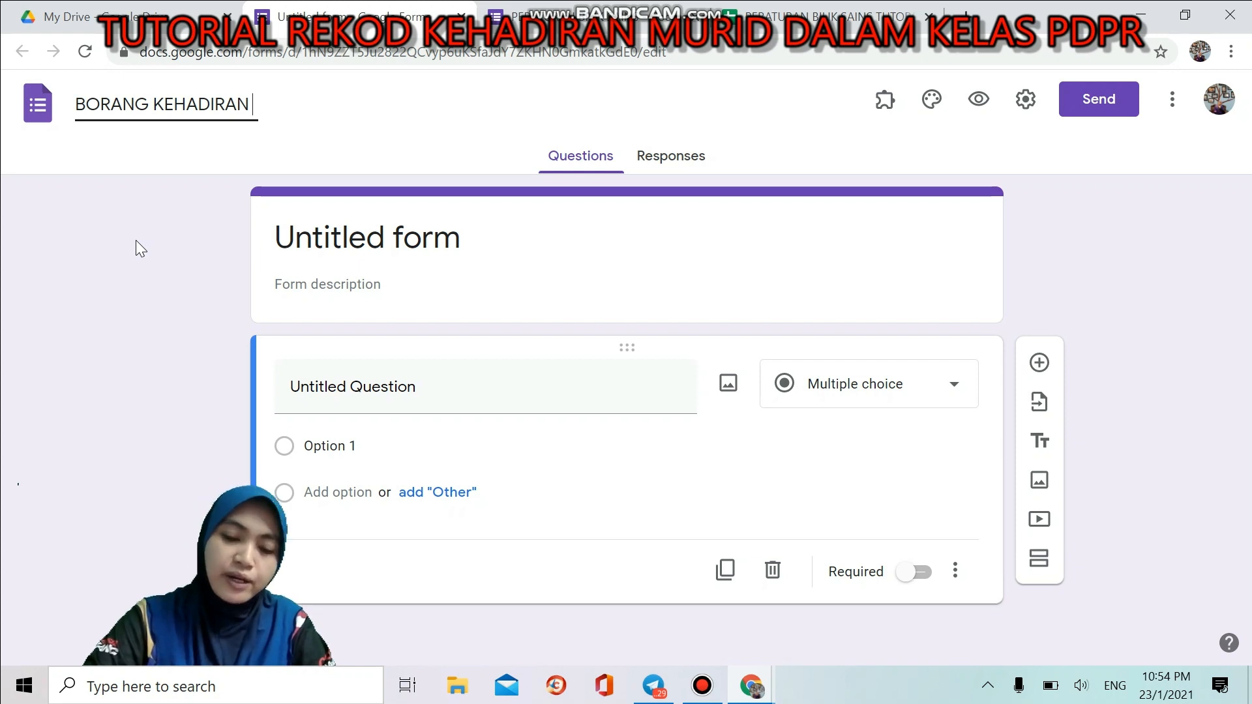
text(MU)
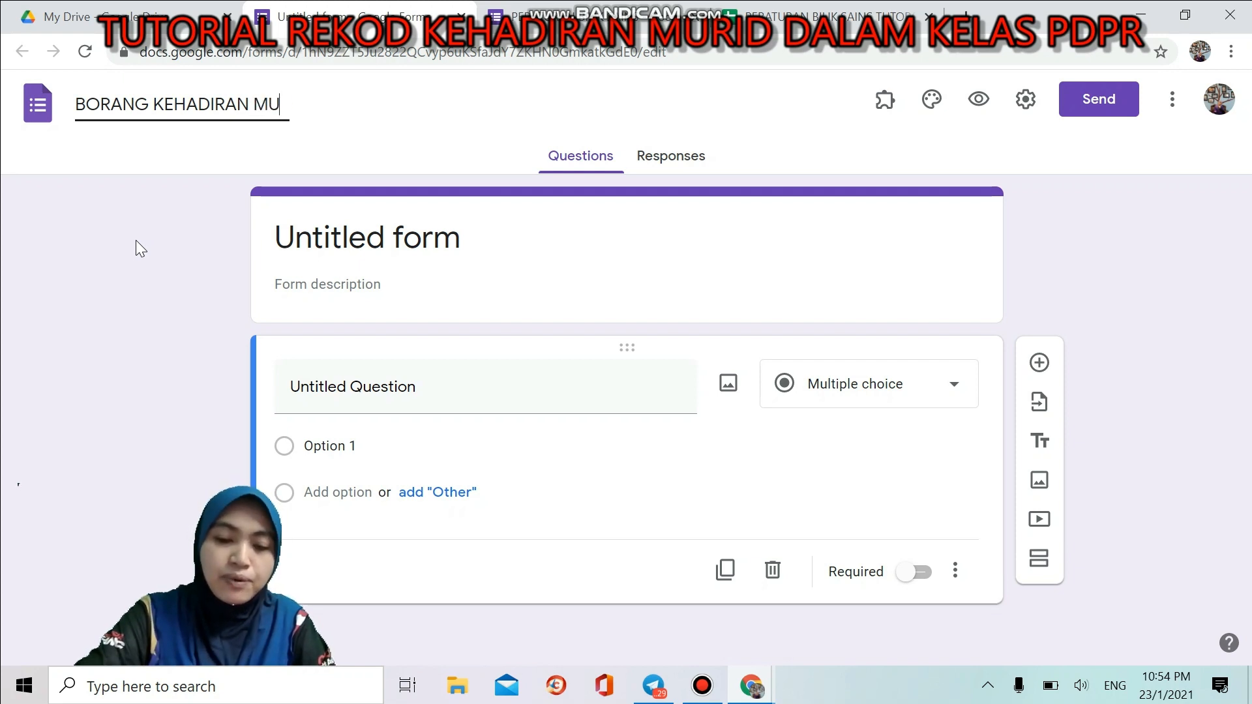
text(RID DALAM KELAS)
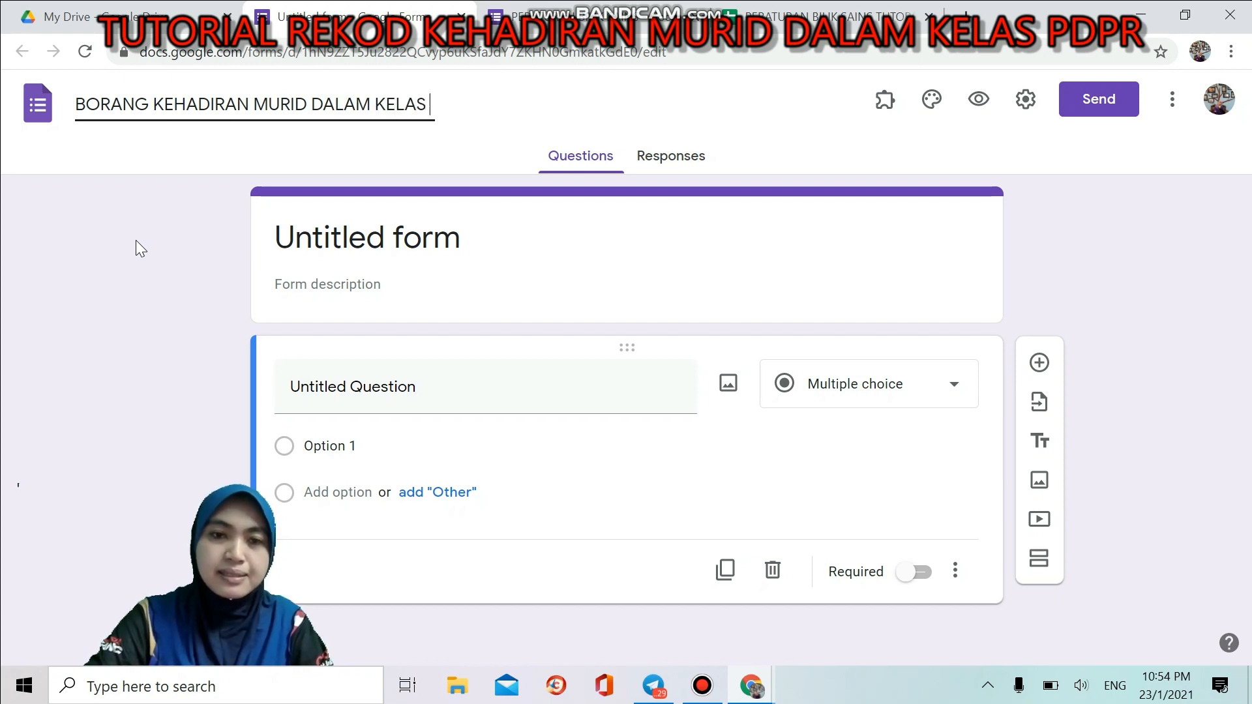
text( PDPR)
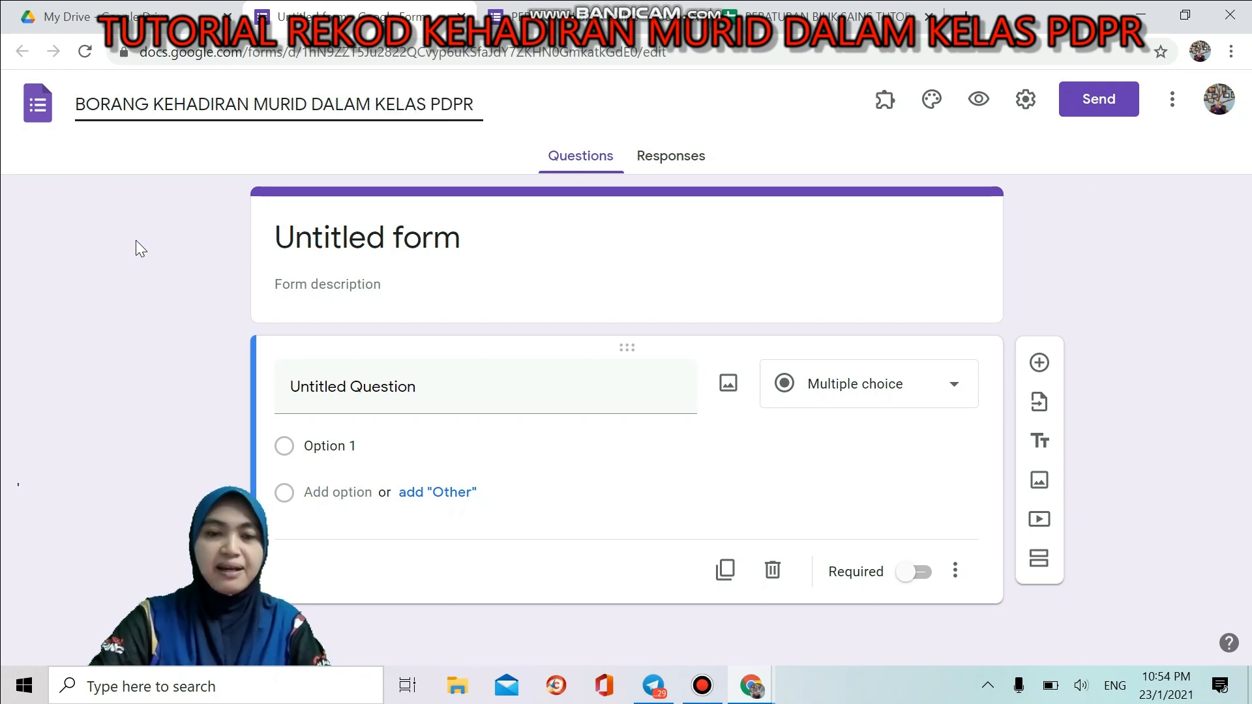
double_click(301, 243)
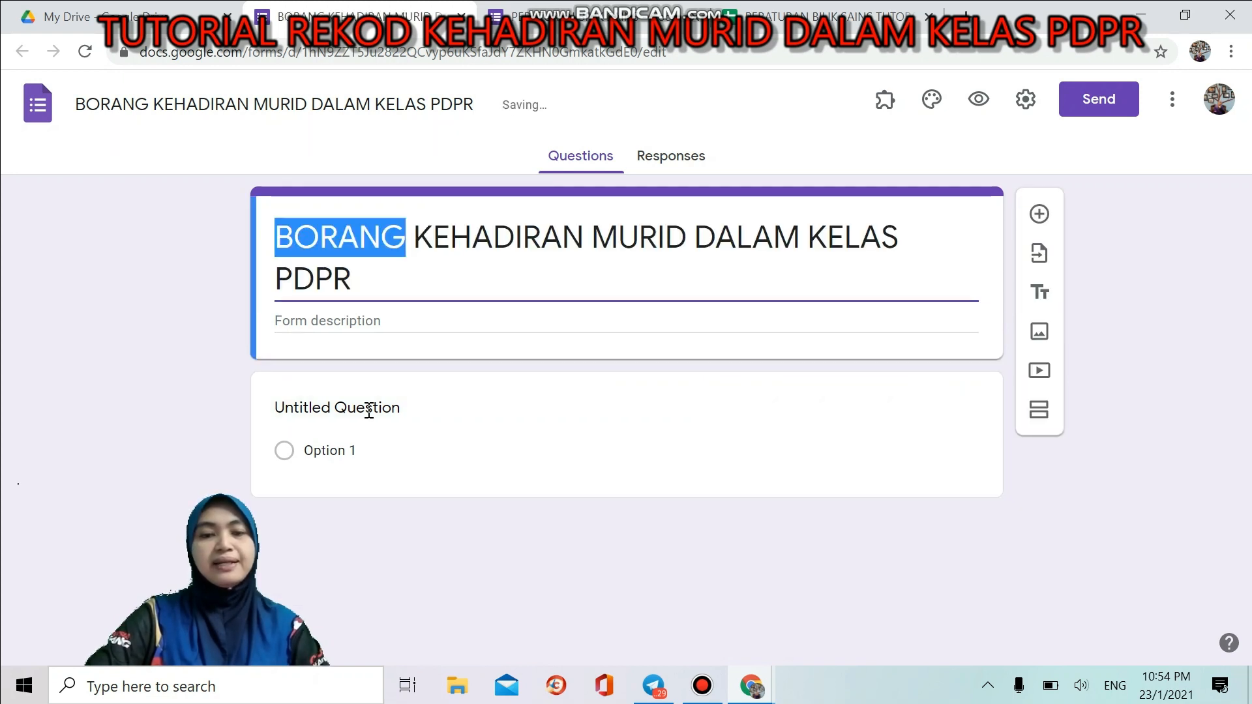
Step: Enter "SILA LENGKAPKAN MAKLUMAT DI BAWAH" as the form description
click(395, 321)
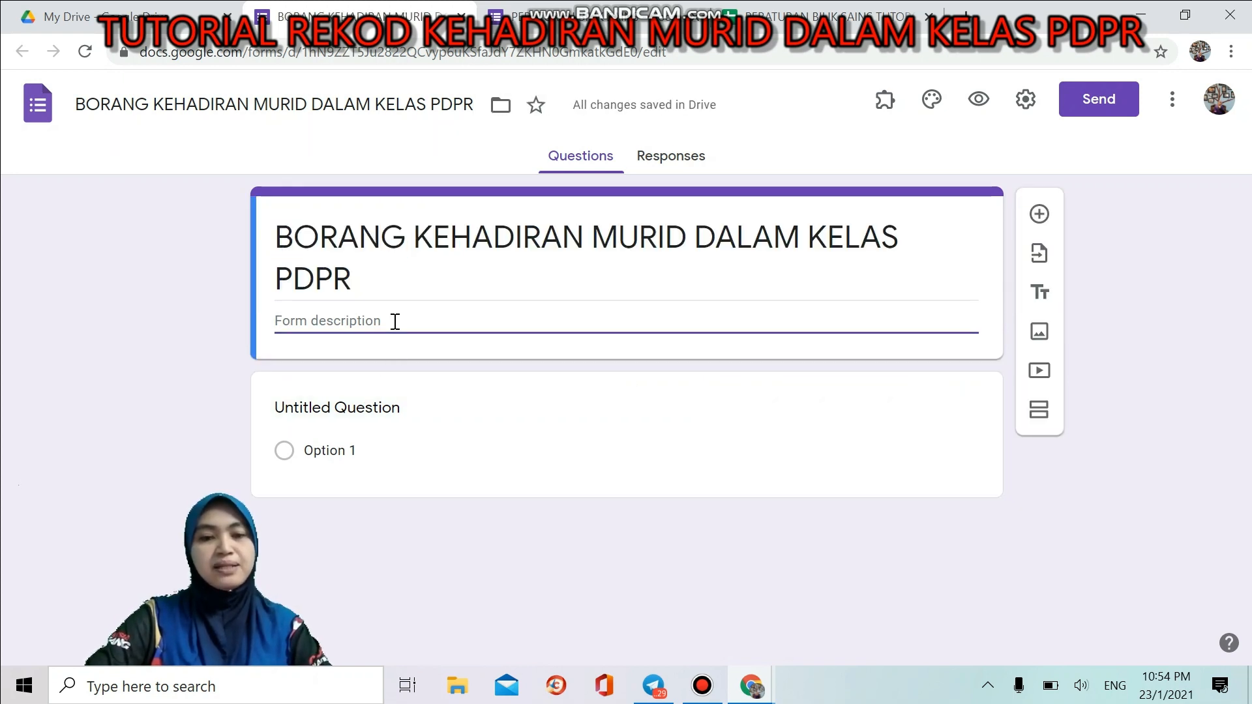
text(SIL)
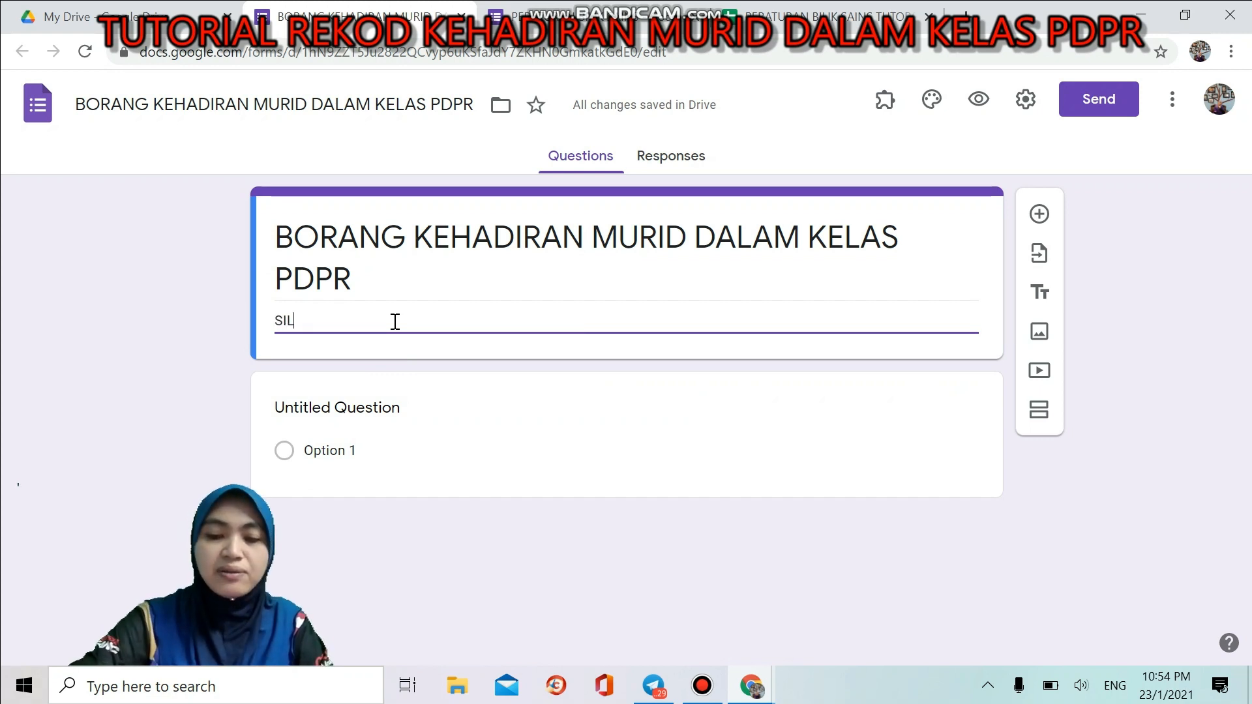
text(A LE)
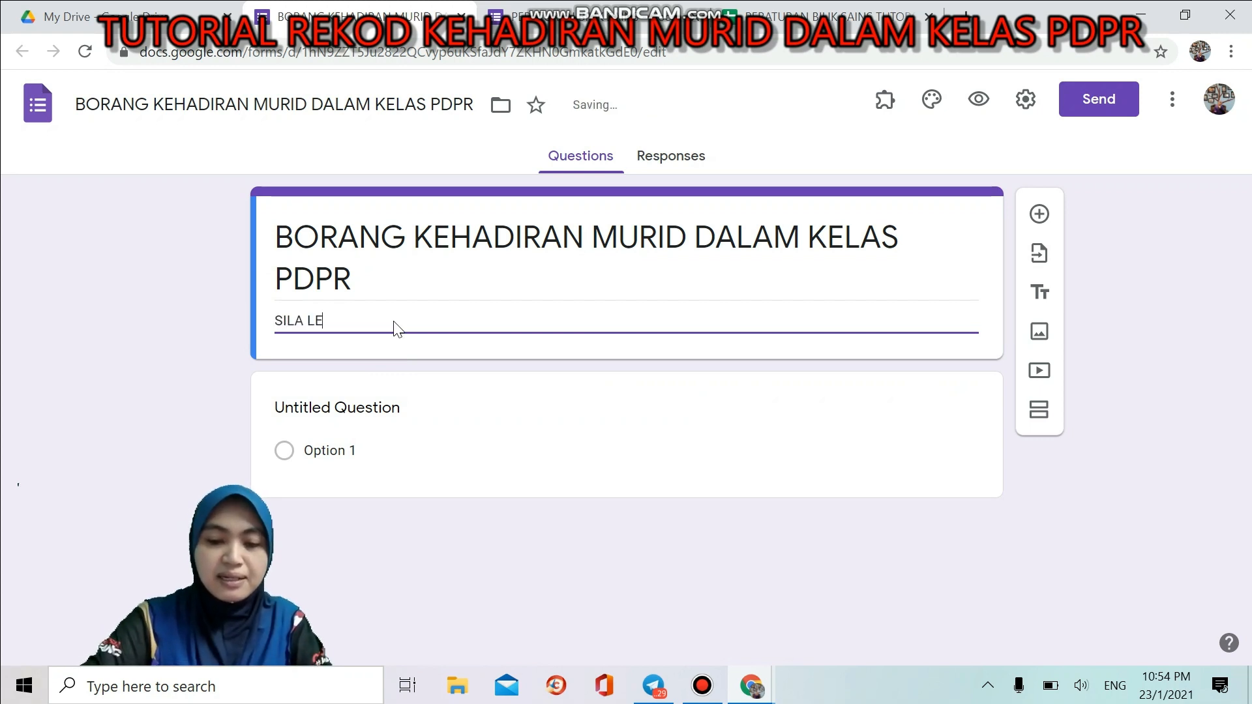
text(NGKAPKAN MAKLUM)
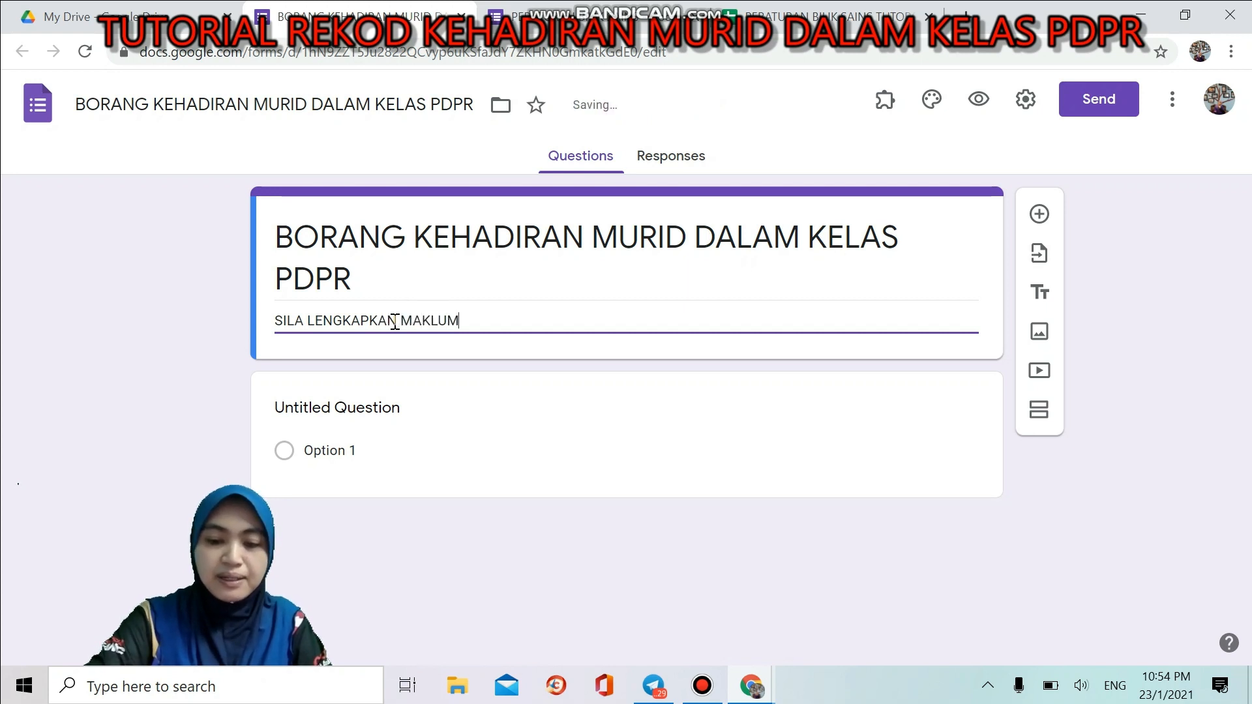
text(AT DI )
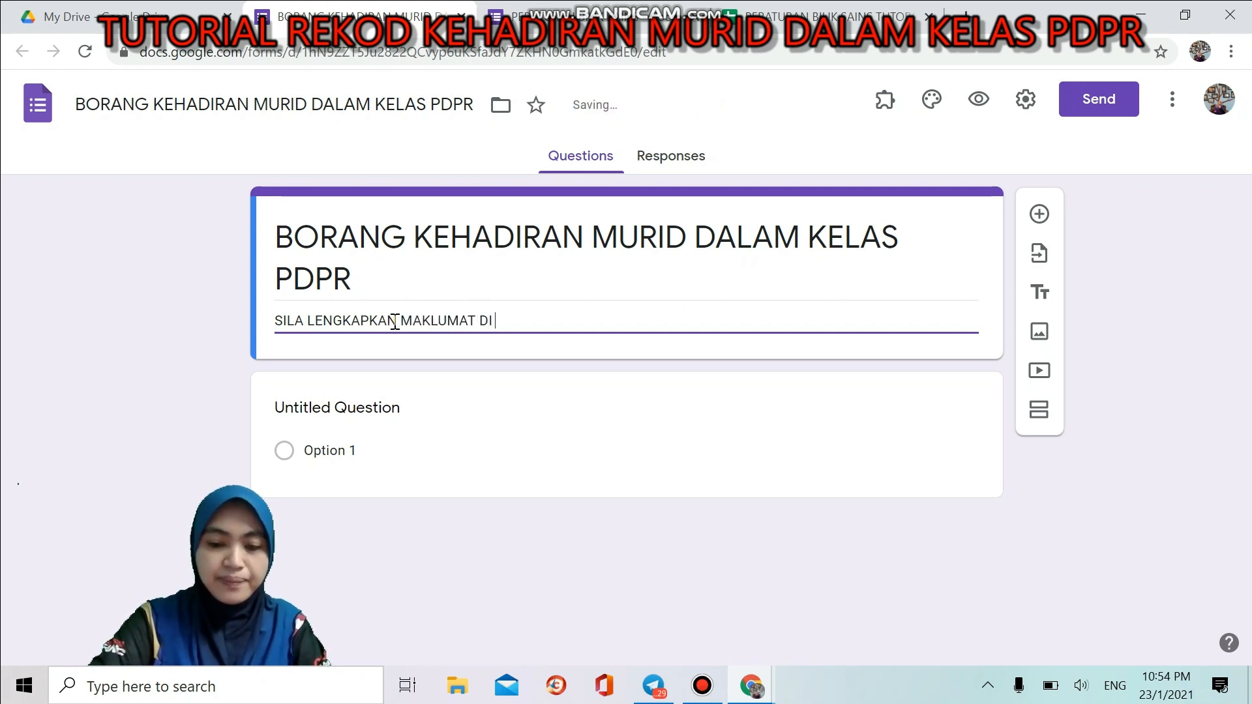
text(BAWAH)
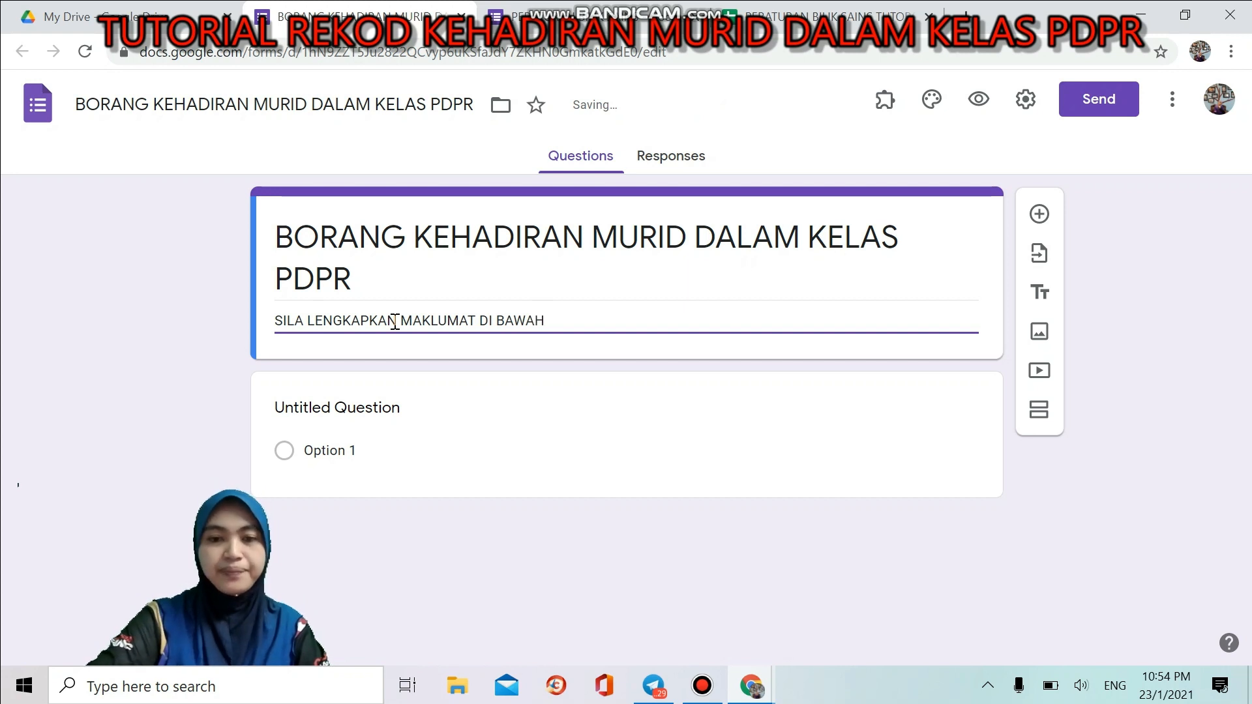
click(331, 409)
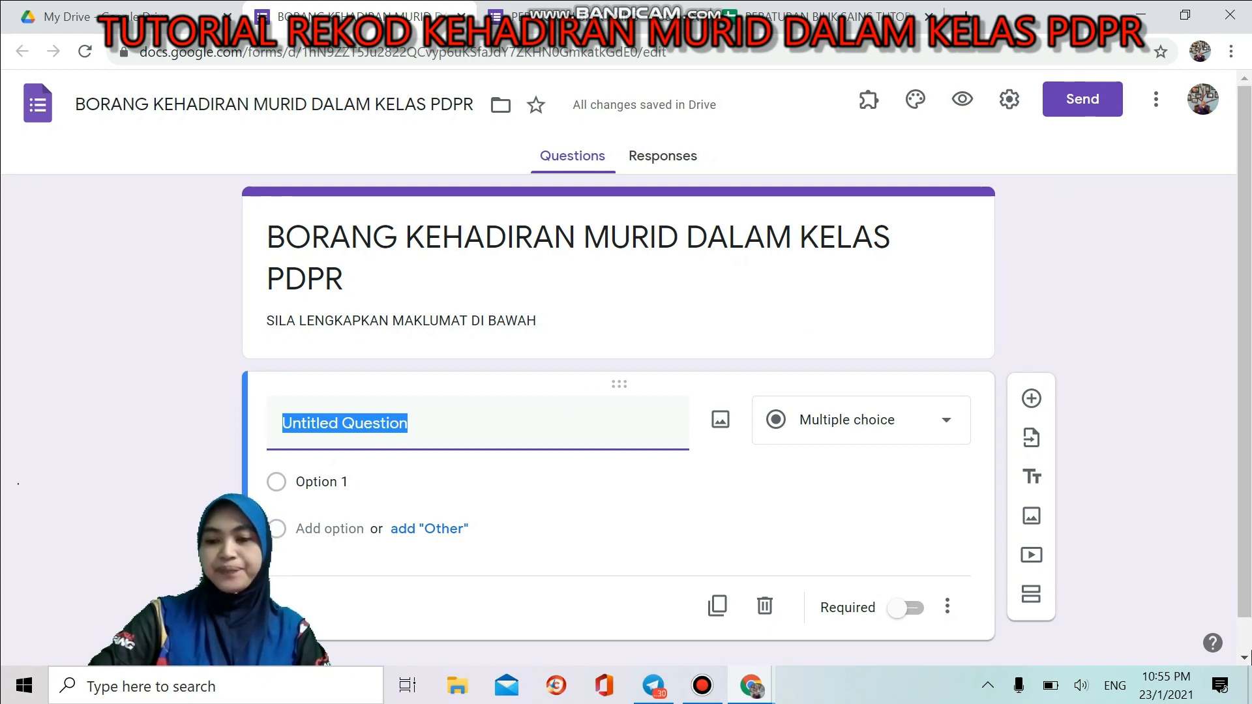
click(1247, 657)
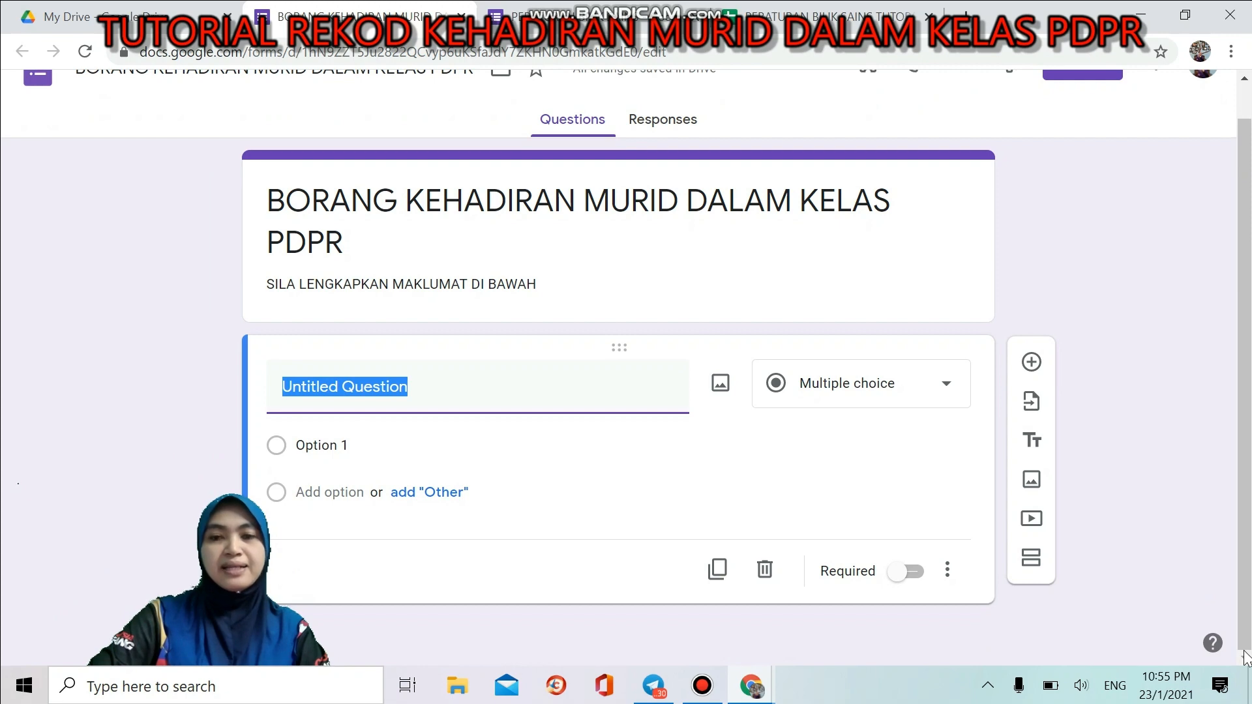
click(1245, 77)
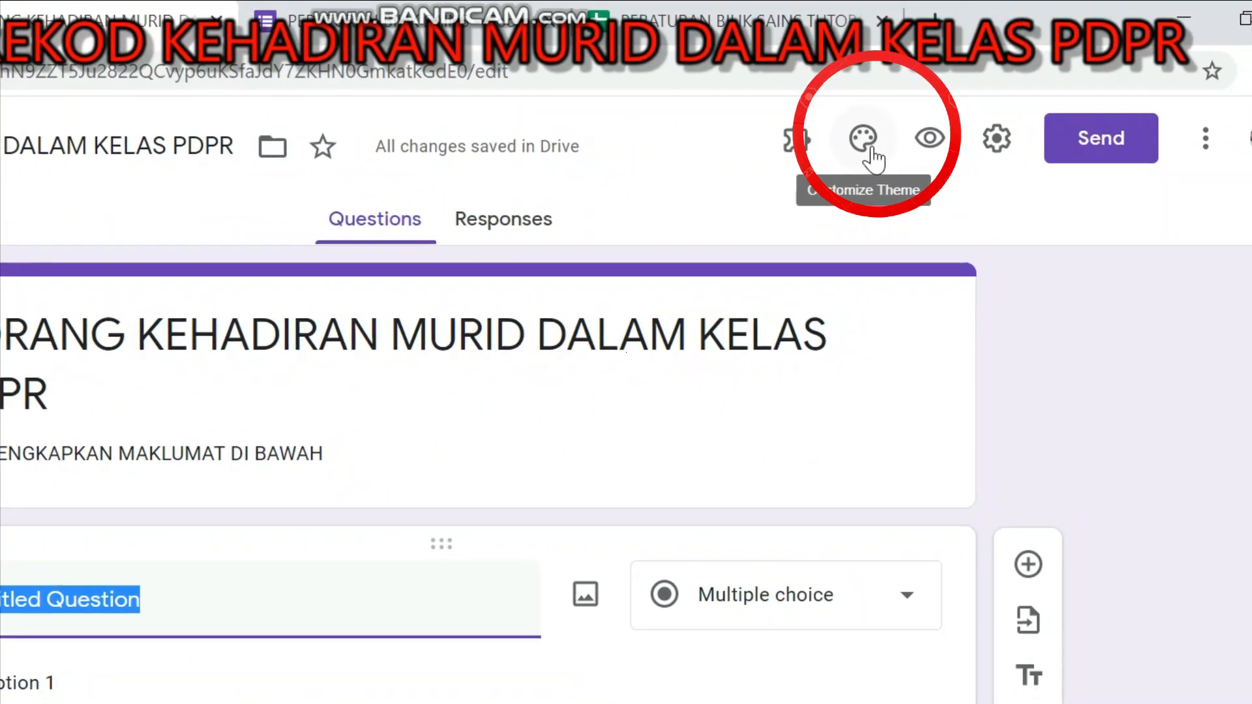
Step: Customize the form's theme with the teal rabbit-and-egg header image from Illustrations and a dark green theme color
click(839, 183)
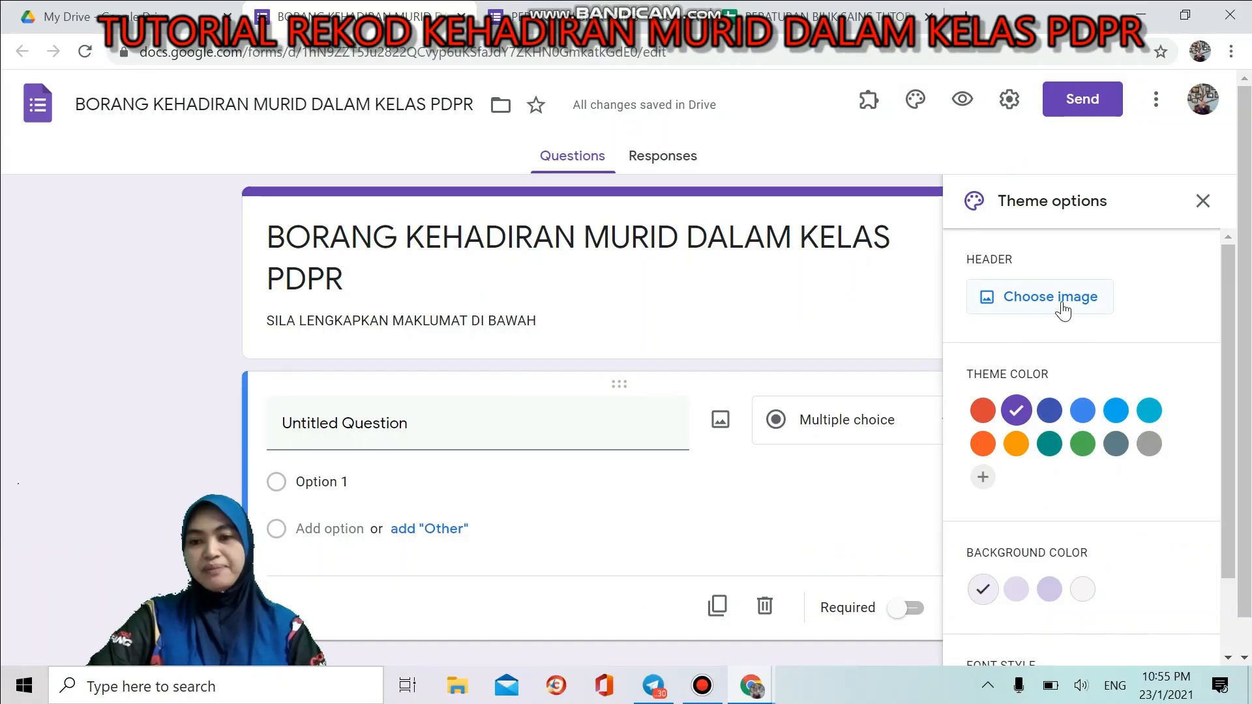
click(1062, 301)
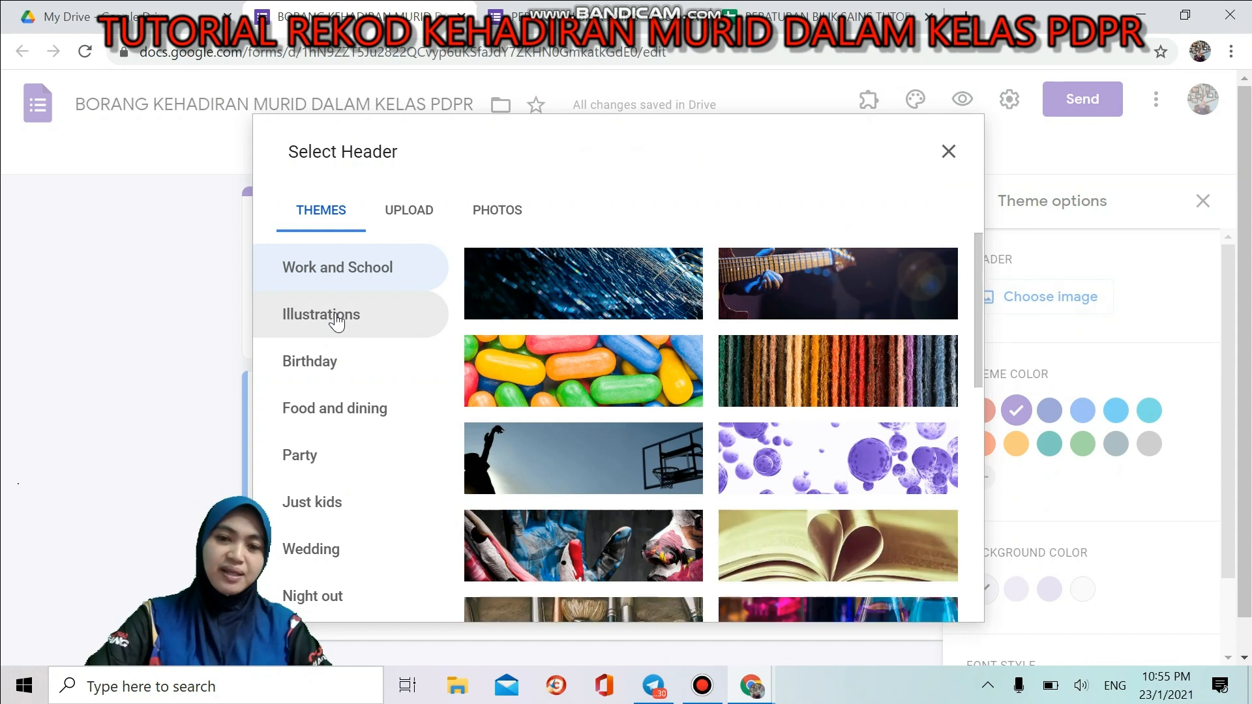
click(336, 319)
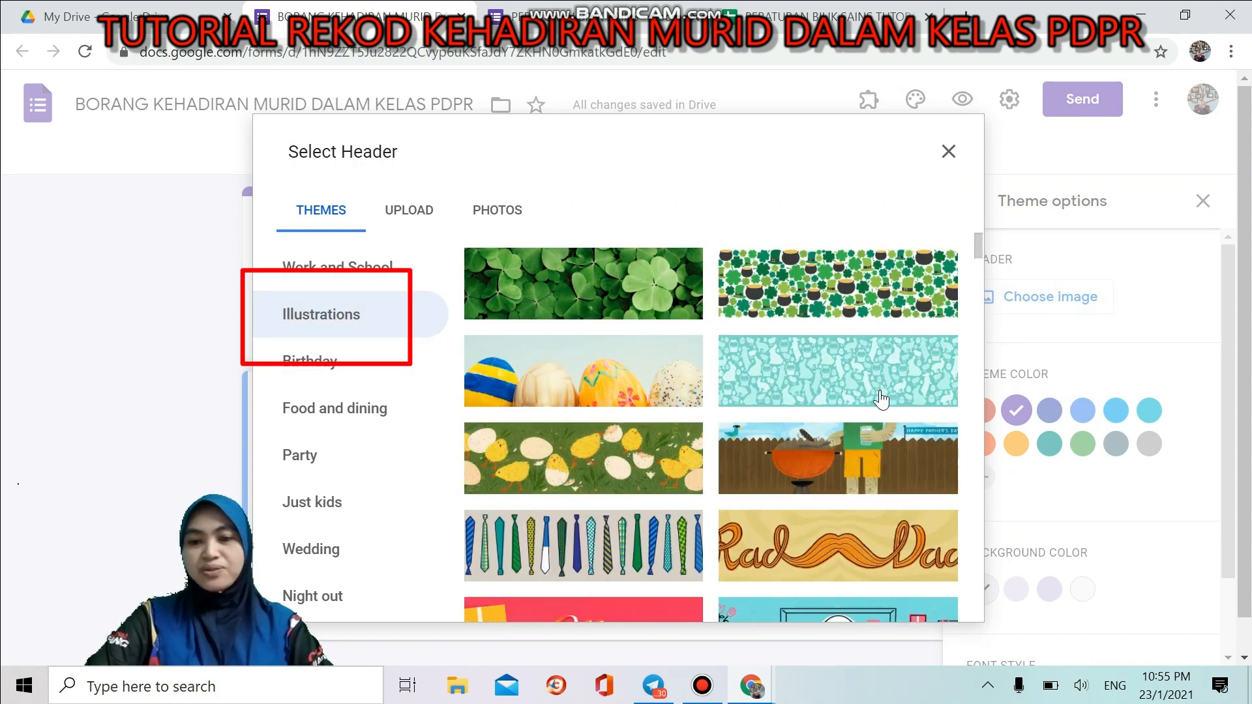
click(848, 391)
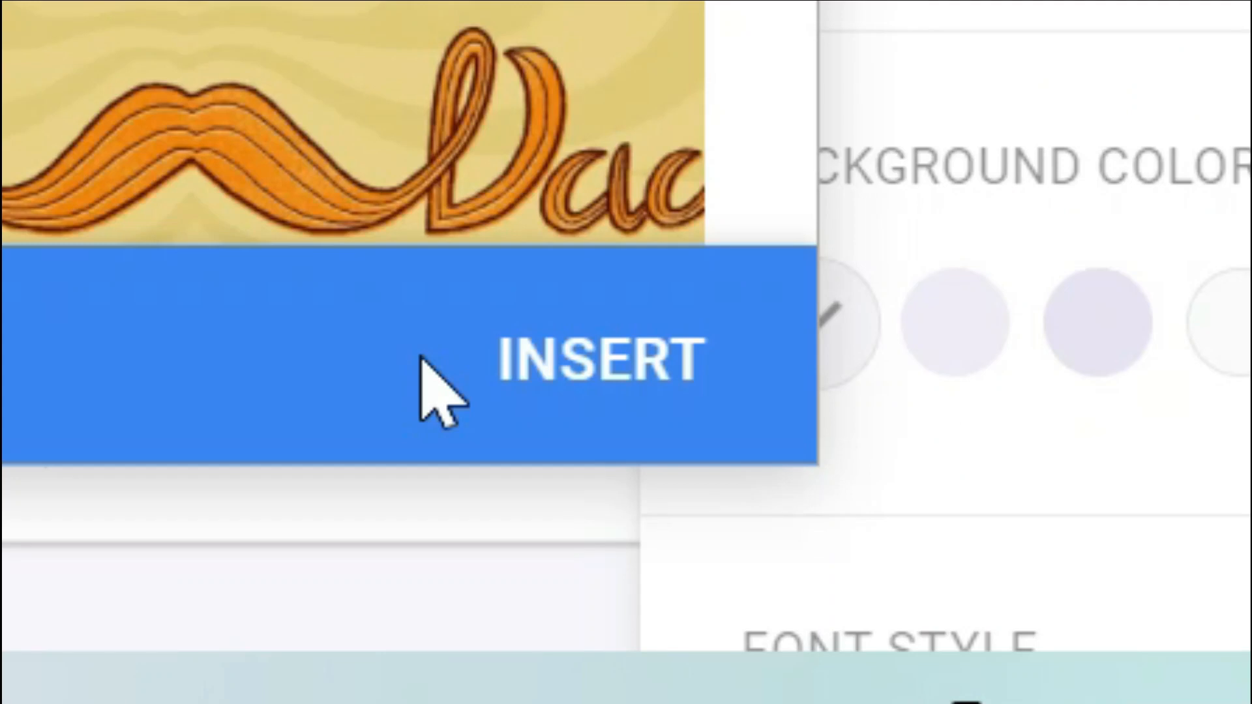
click(617, 361)
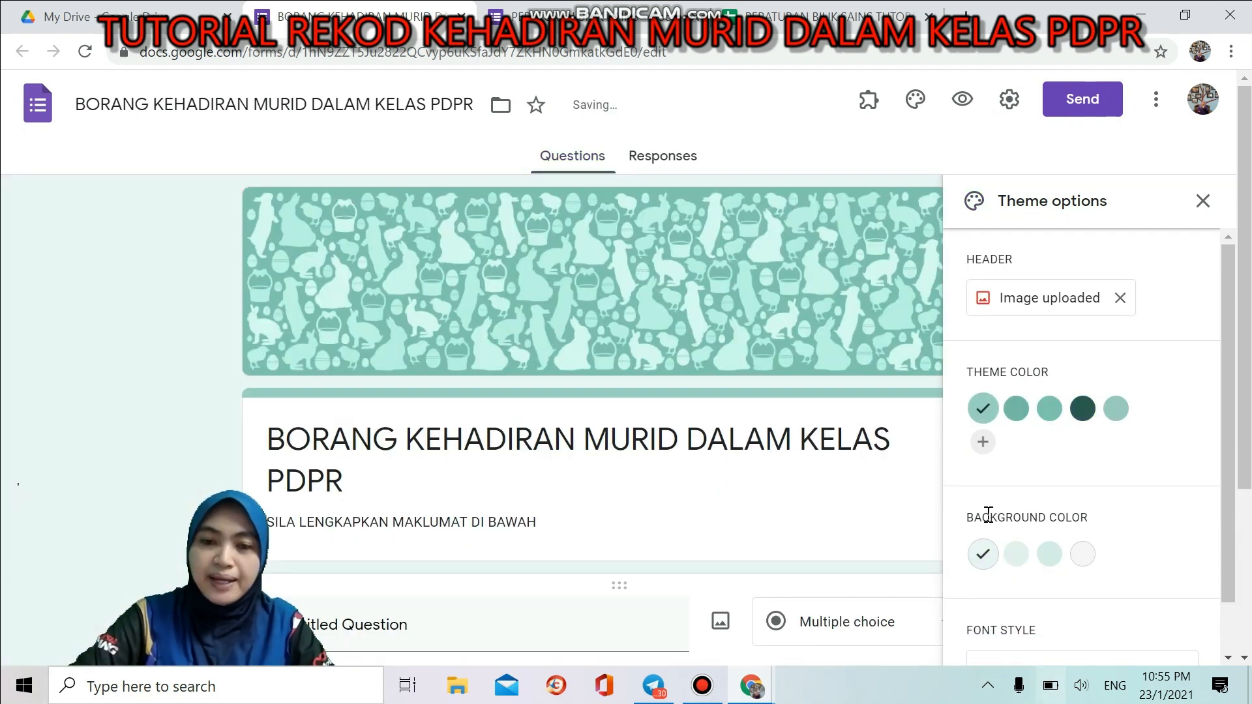
click(1084, 410)
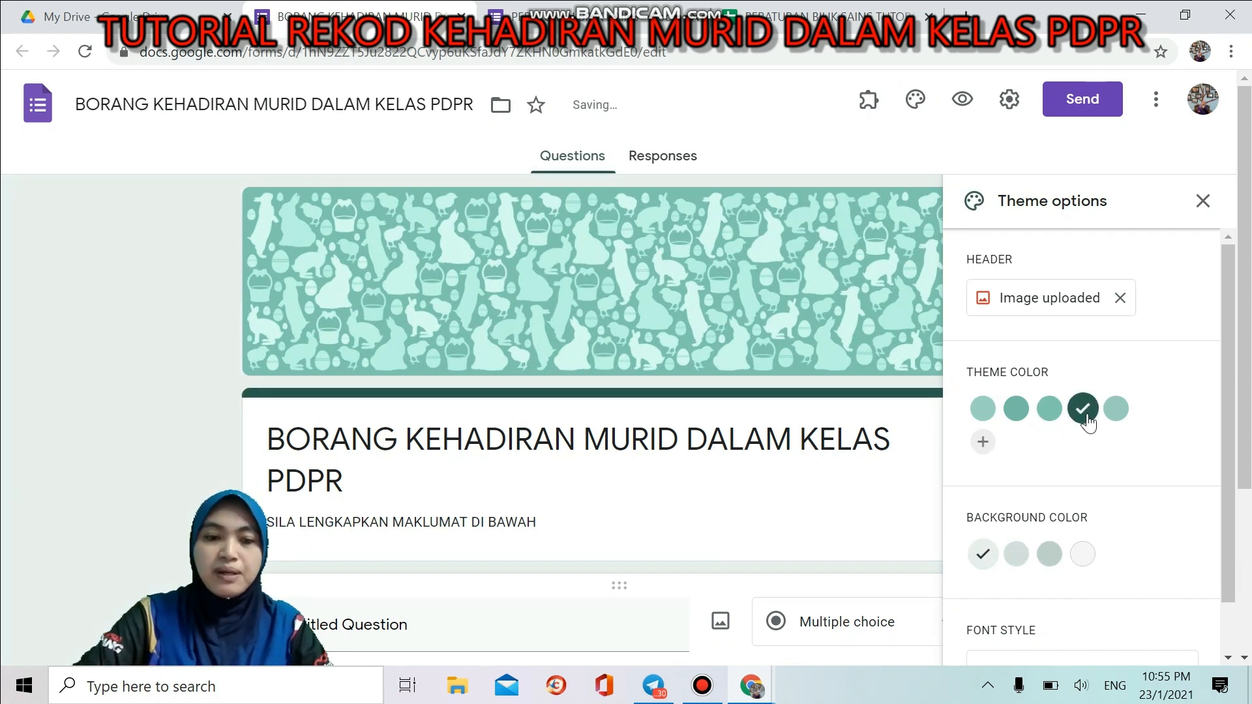
click(1204, 202)
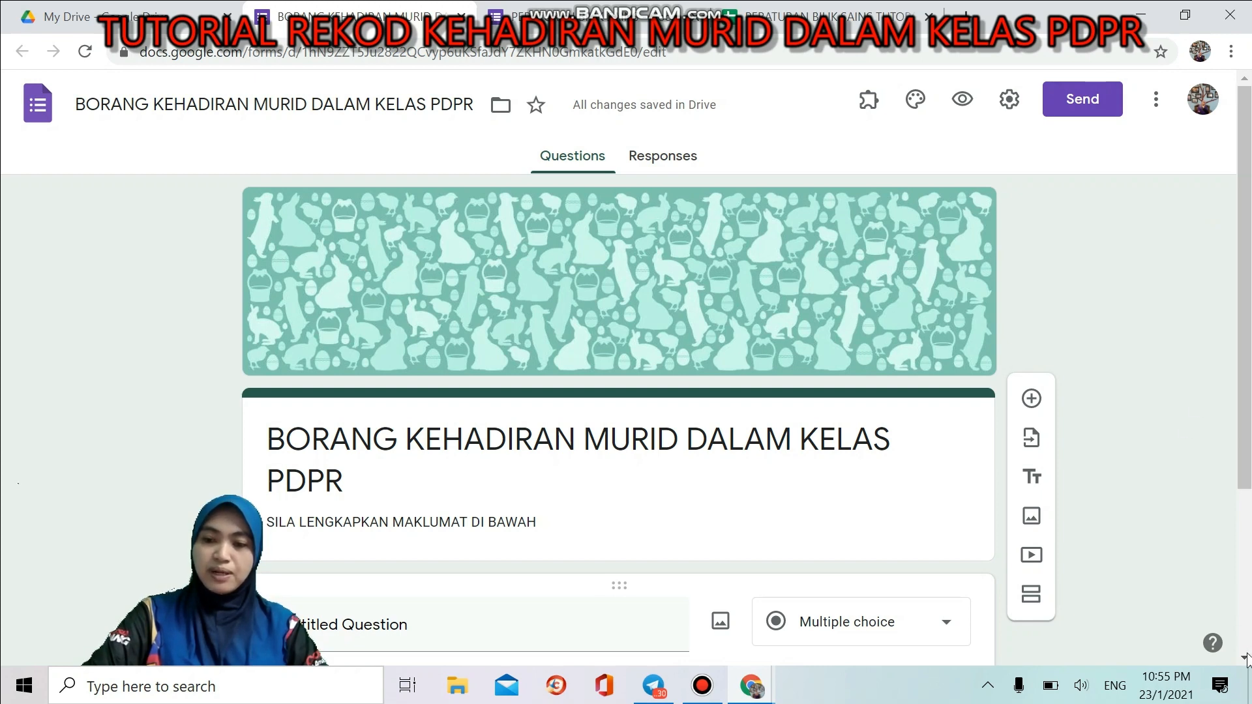
Step: Title the first question "NAMA" with Short answer as its question type
scroll(1246, 659, down, 2)
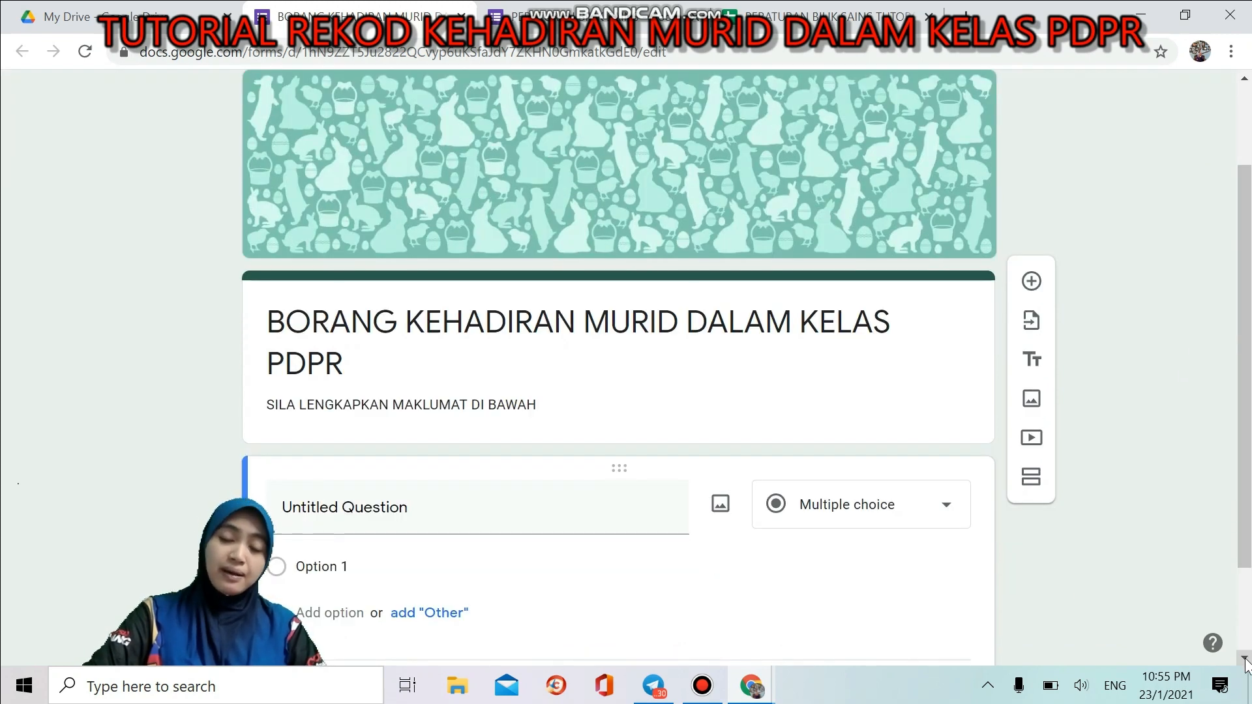
scroll(1245, 660, down, 1)
scroll(740, 489, down, 1)
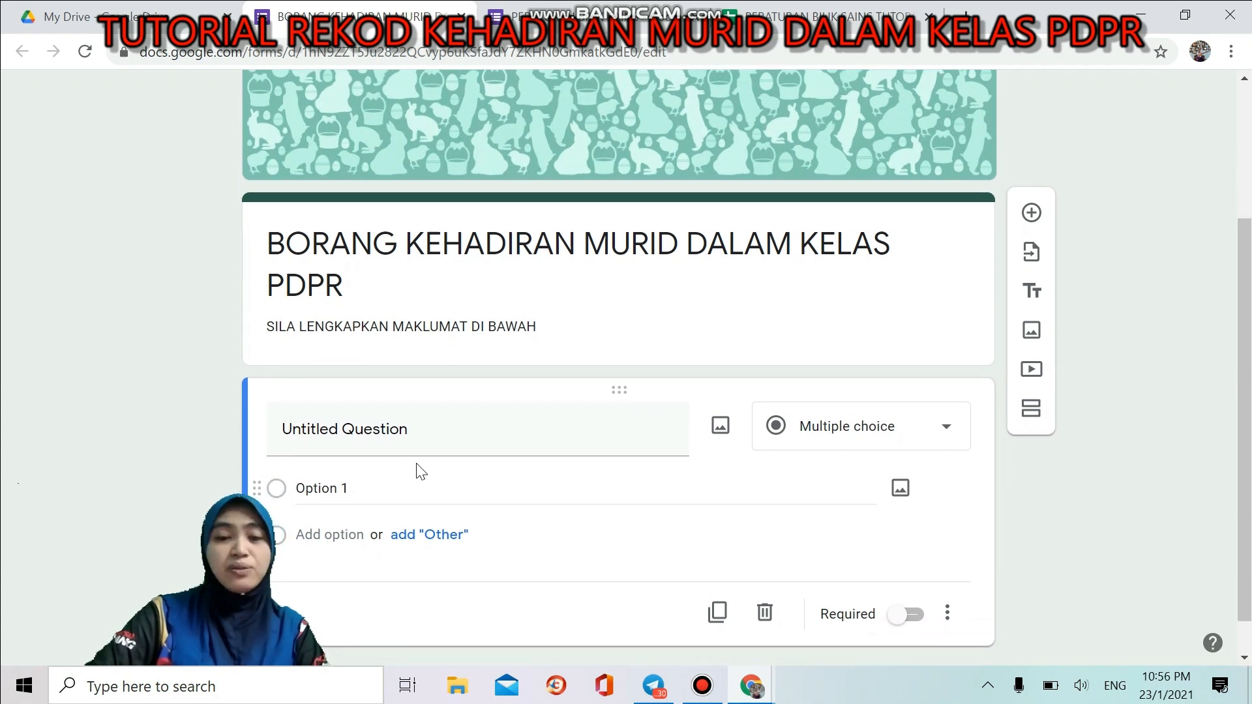
click(409, 428)
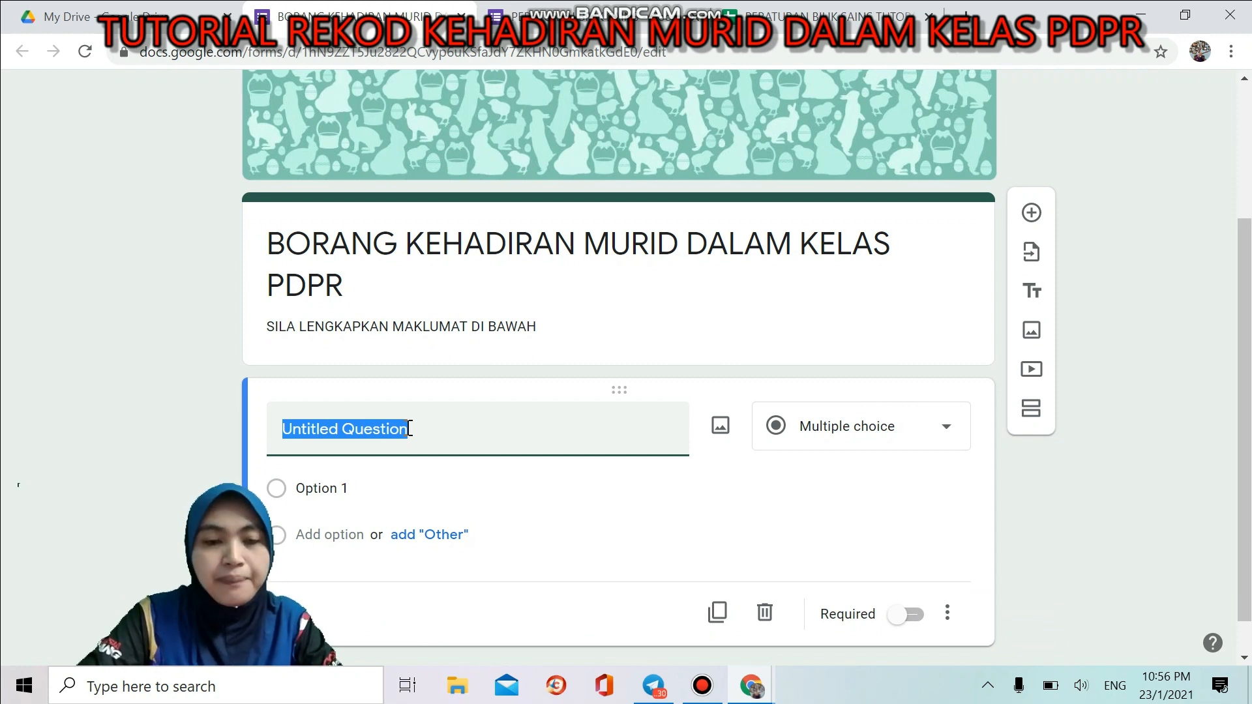
text(NAMA)
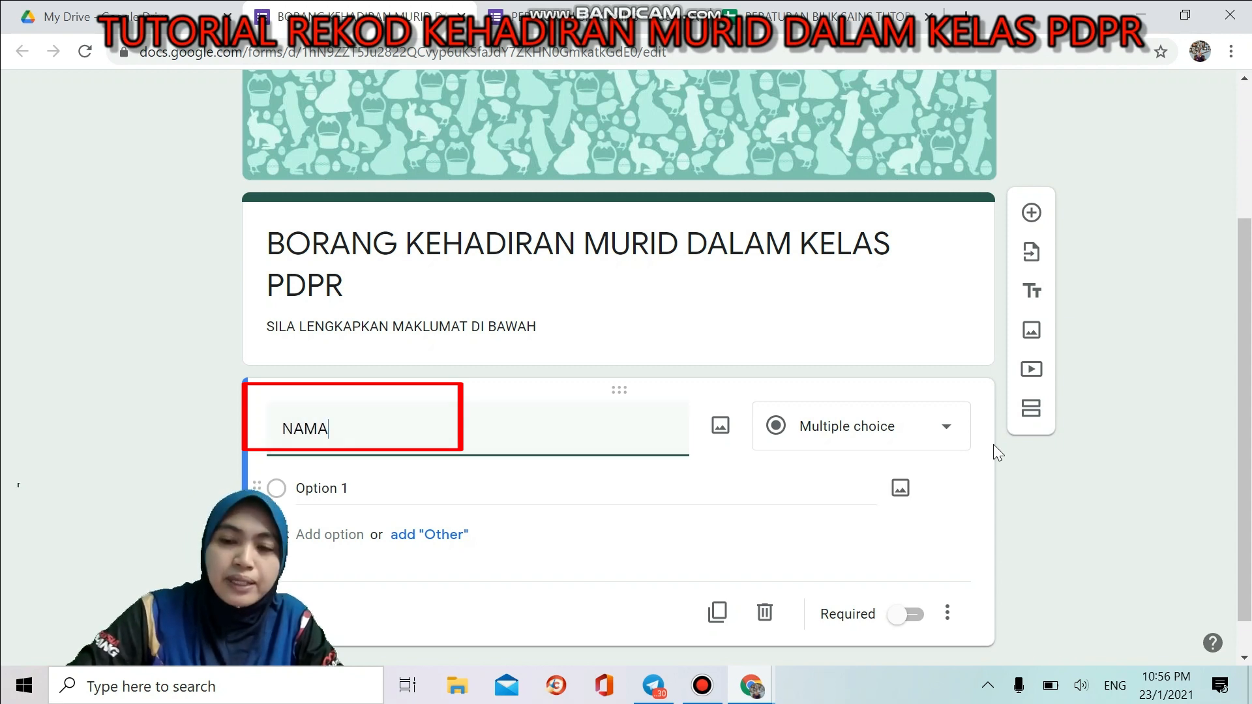
click(948, 432)
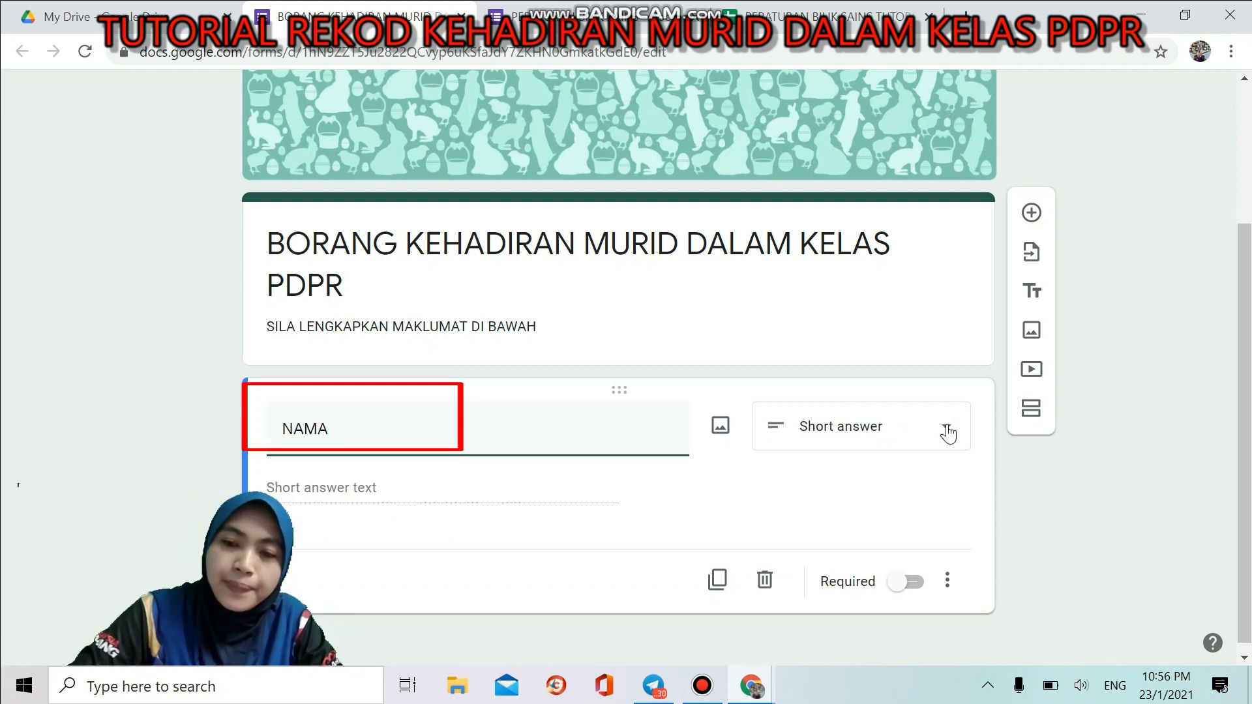
Step: Make the NAMA question required and add a second question titled "KELAS"
click(650, 496)
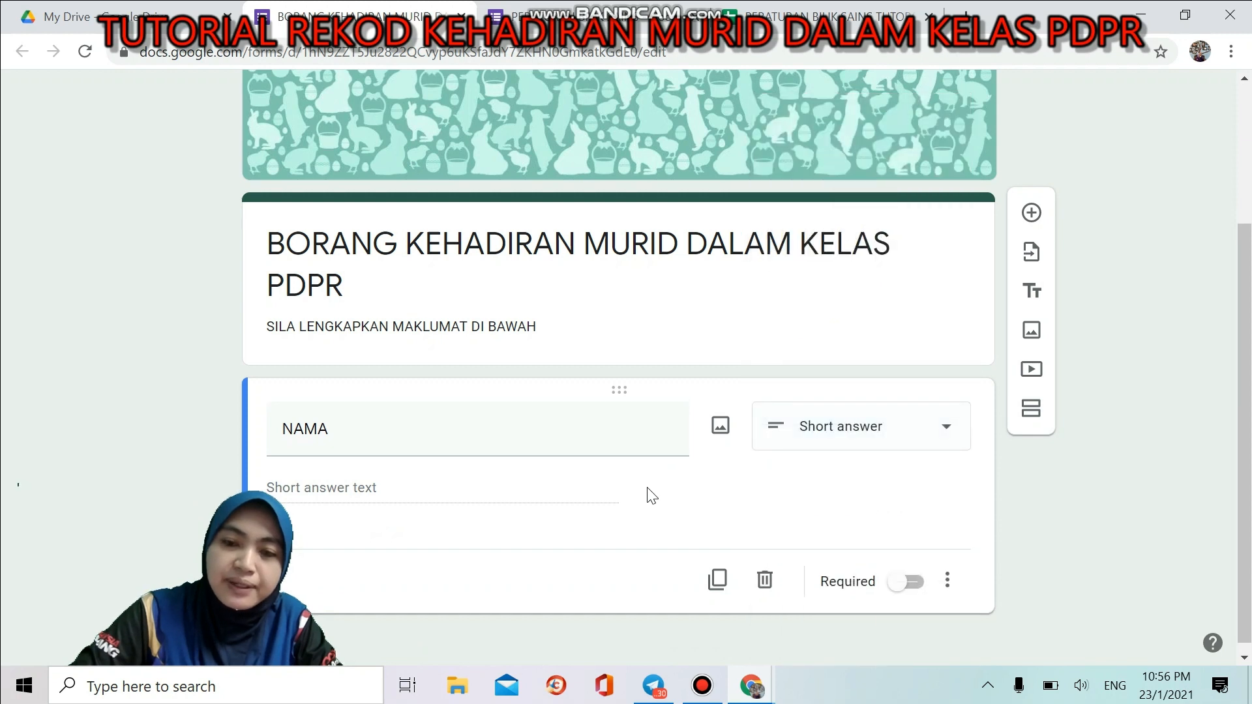
click(910, 582)
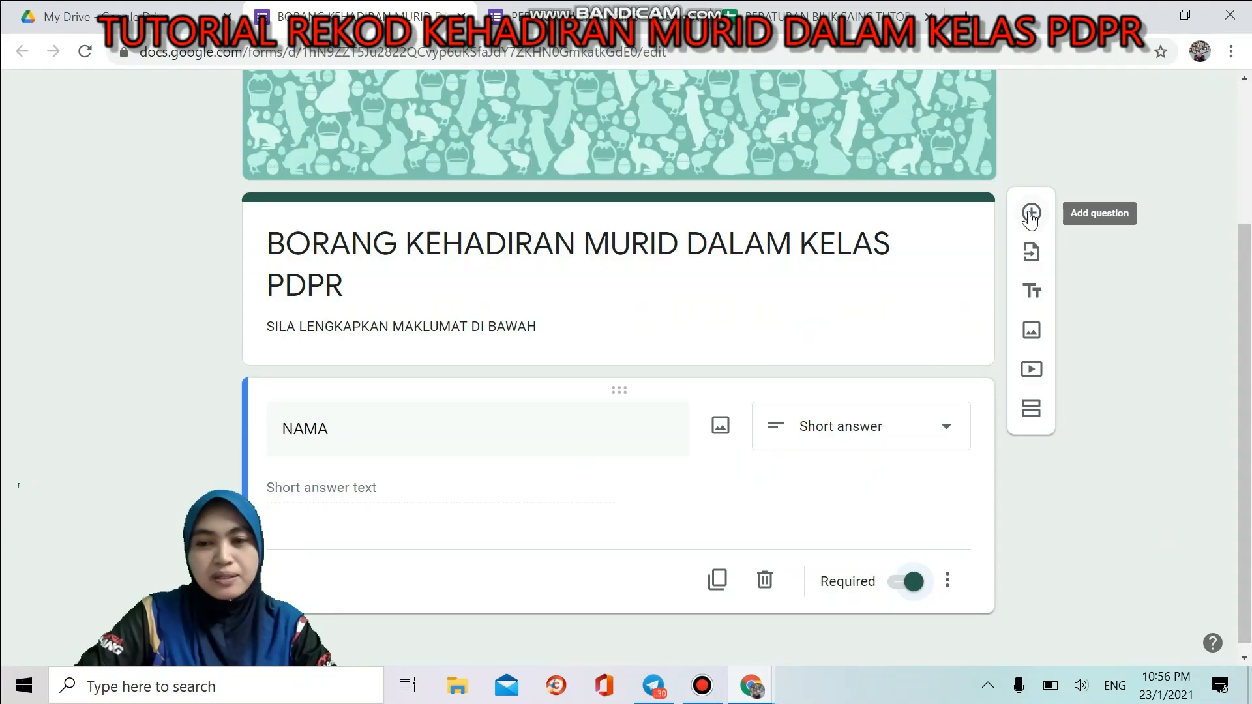
click(1031, 214)
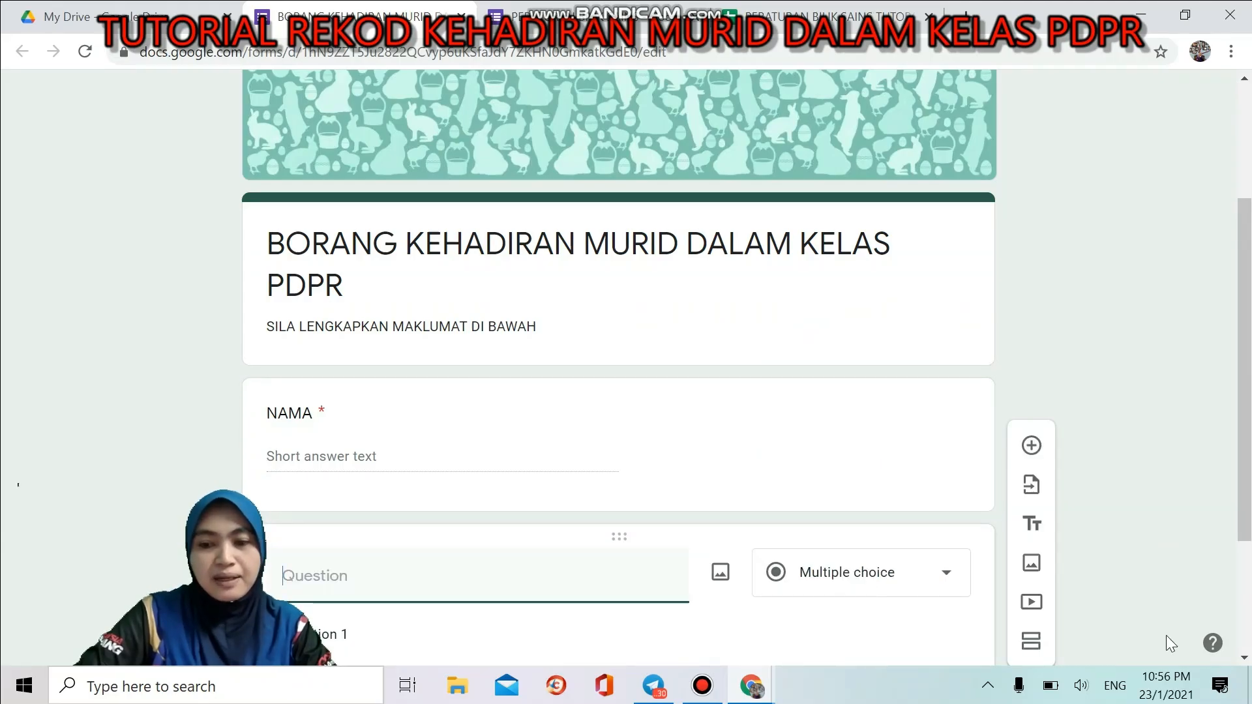
click(1246, 659)
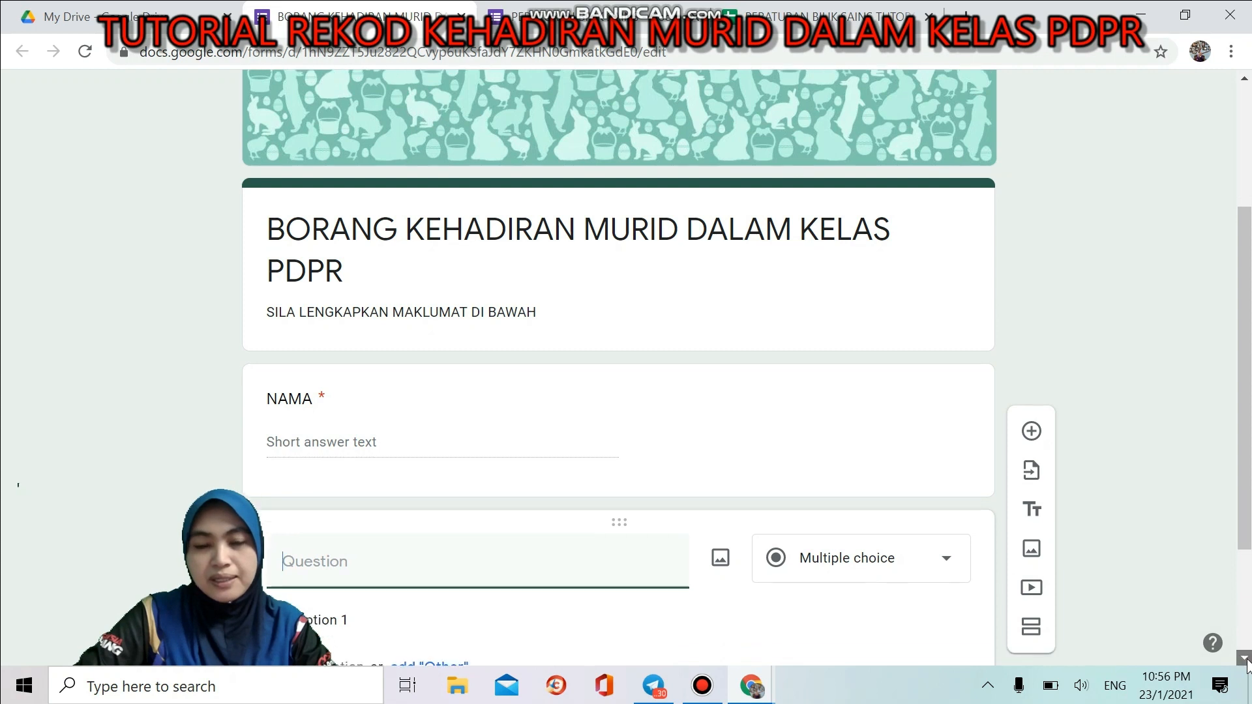
scroll(1246, 659, down, 5)
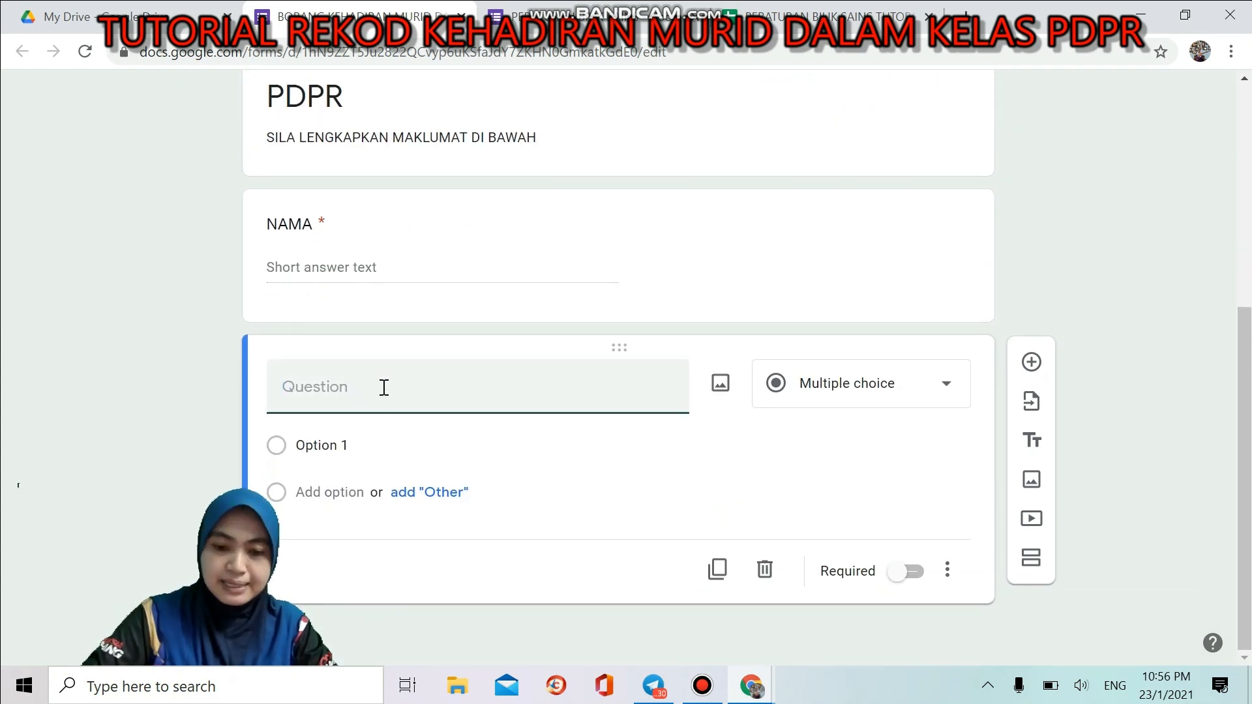
text(KELAS)
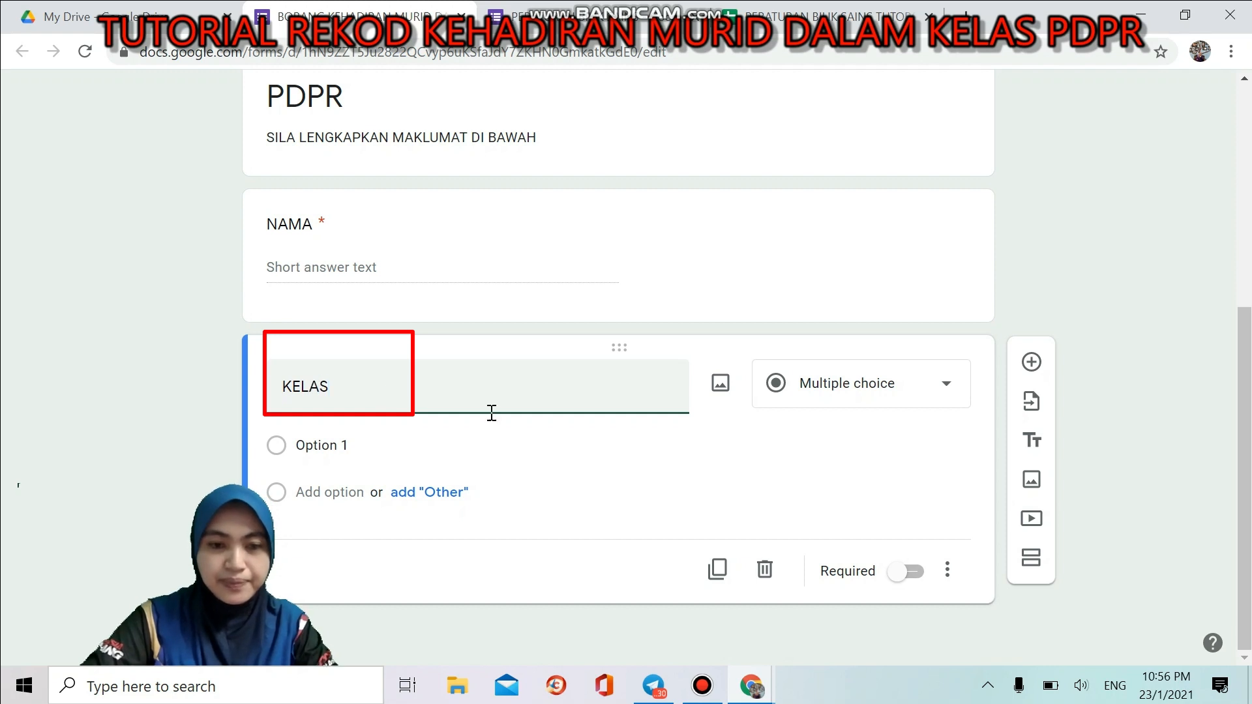
Step: Set the question type of KELAS to Dropdown
click(947, 391)
click(947, 392)
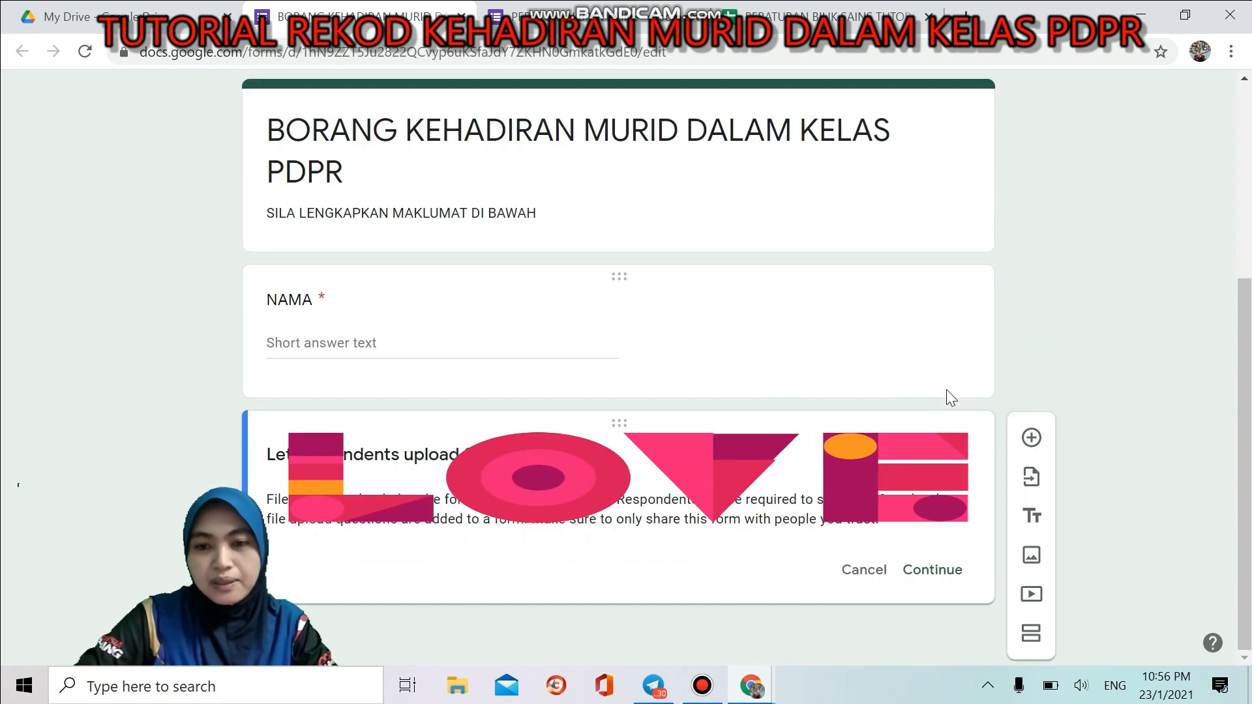
click(1035, 411)
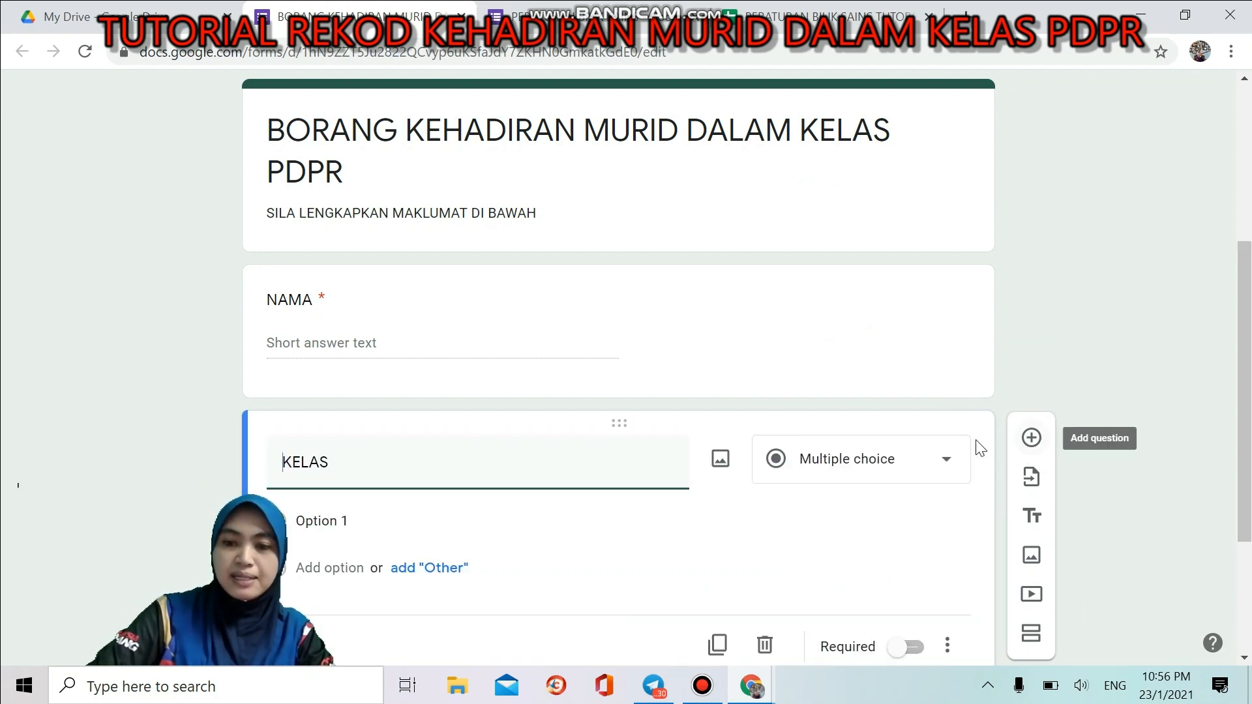
click(947, 468)
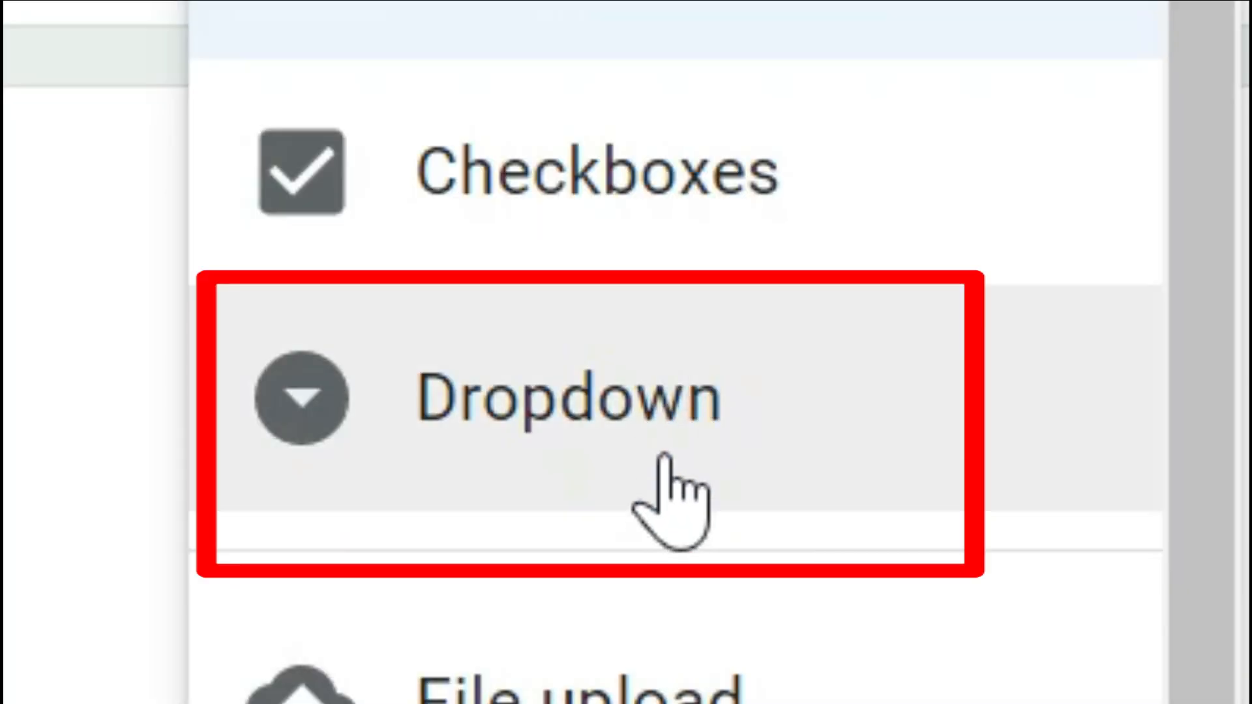
click(665, 457)
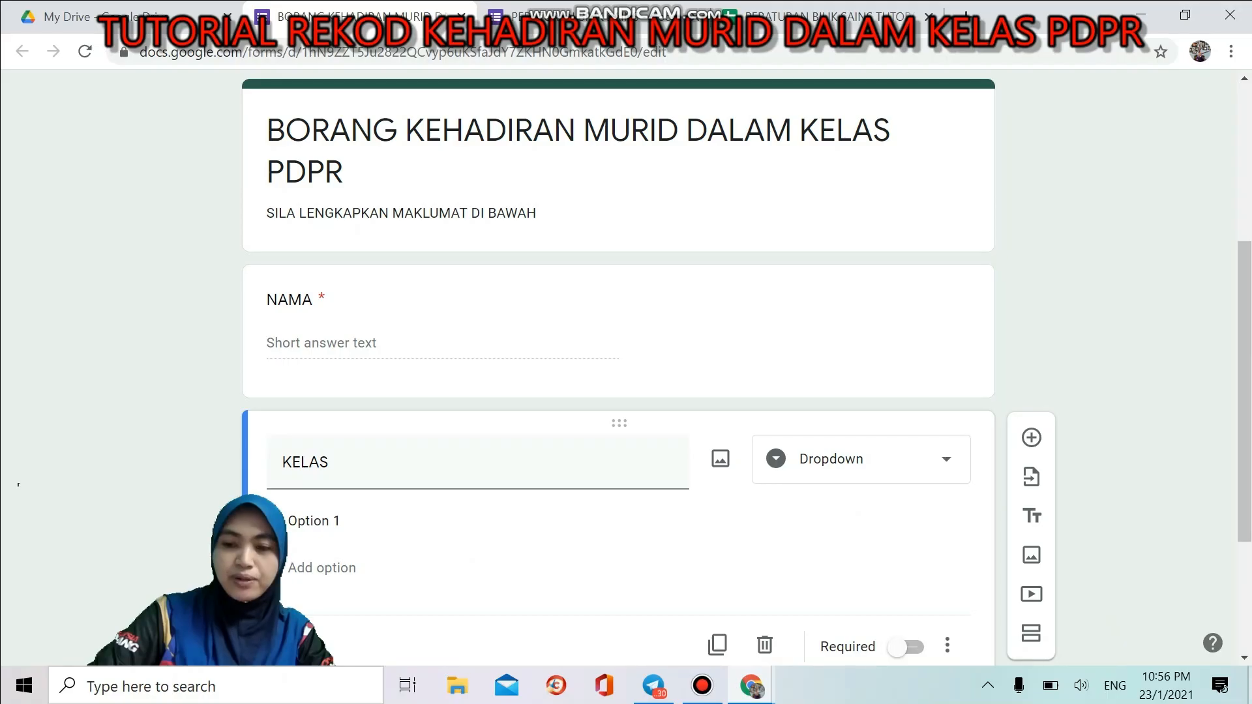
Step: Enter "3 GEMILANG" and "3 CEMERLANG" as the first two options of the KELAS dropdown
scroll(1246, 660, down, 2)
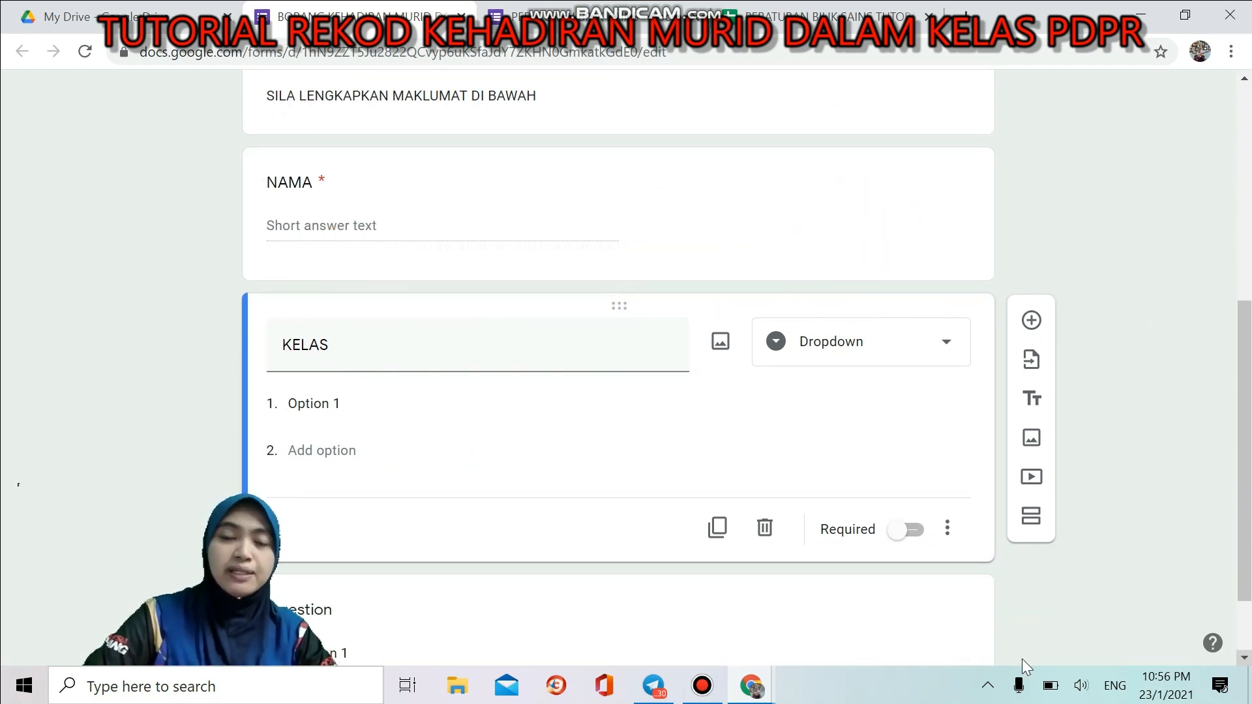
click(340, 407)
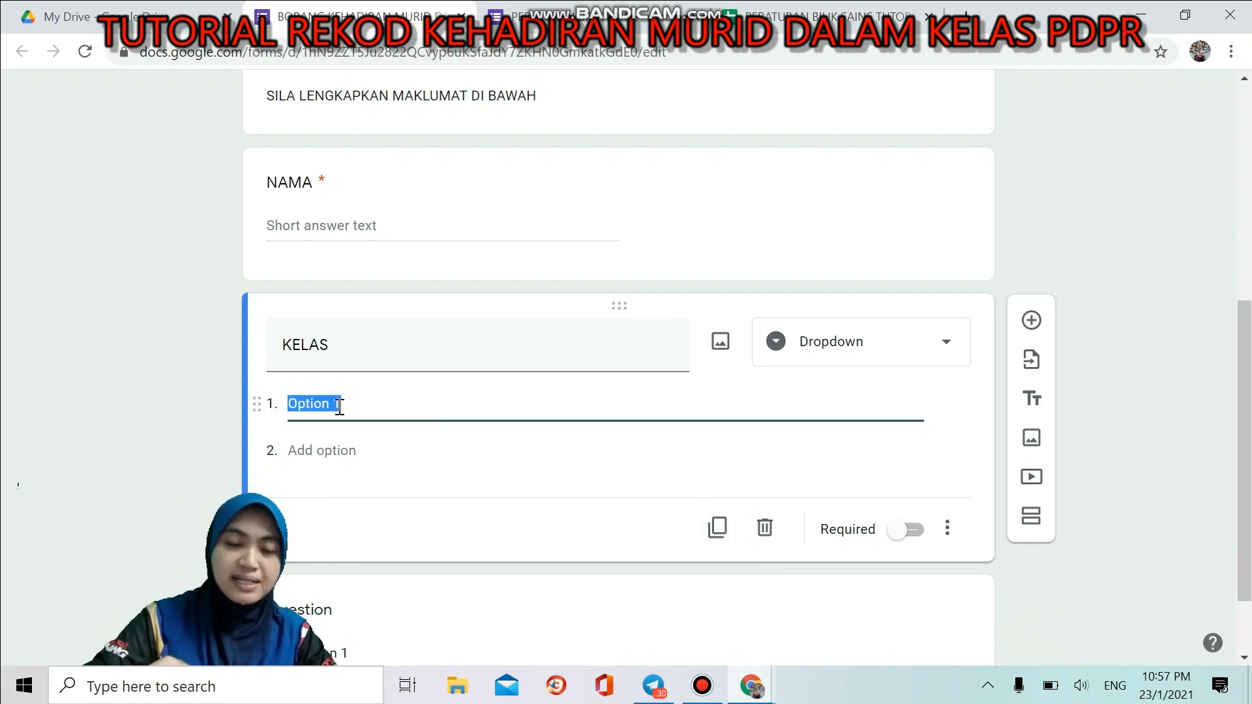
text(3 )
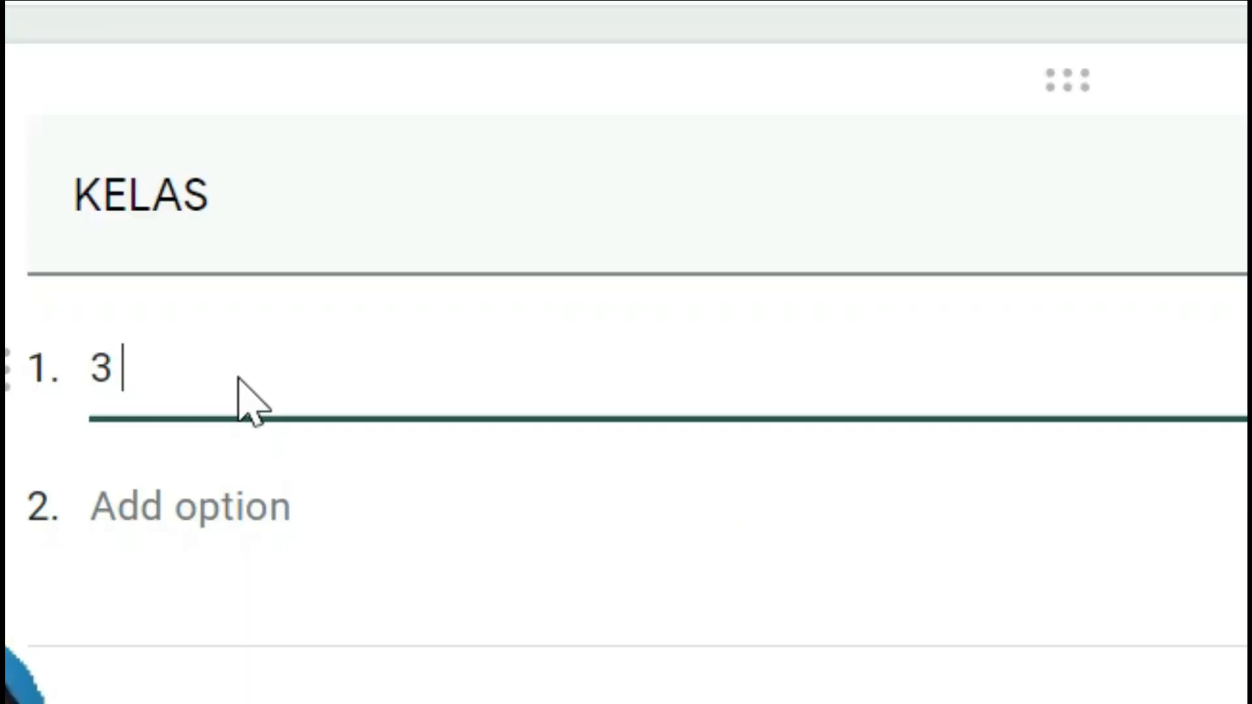
text(GEMILANG)
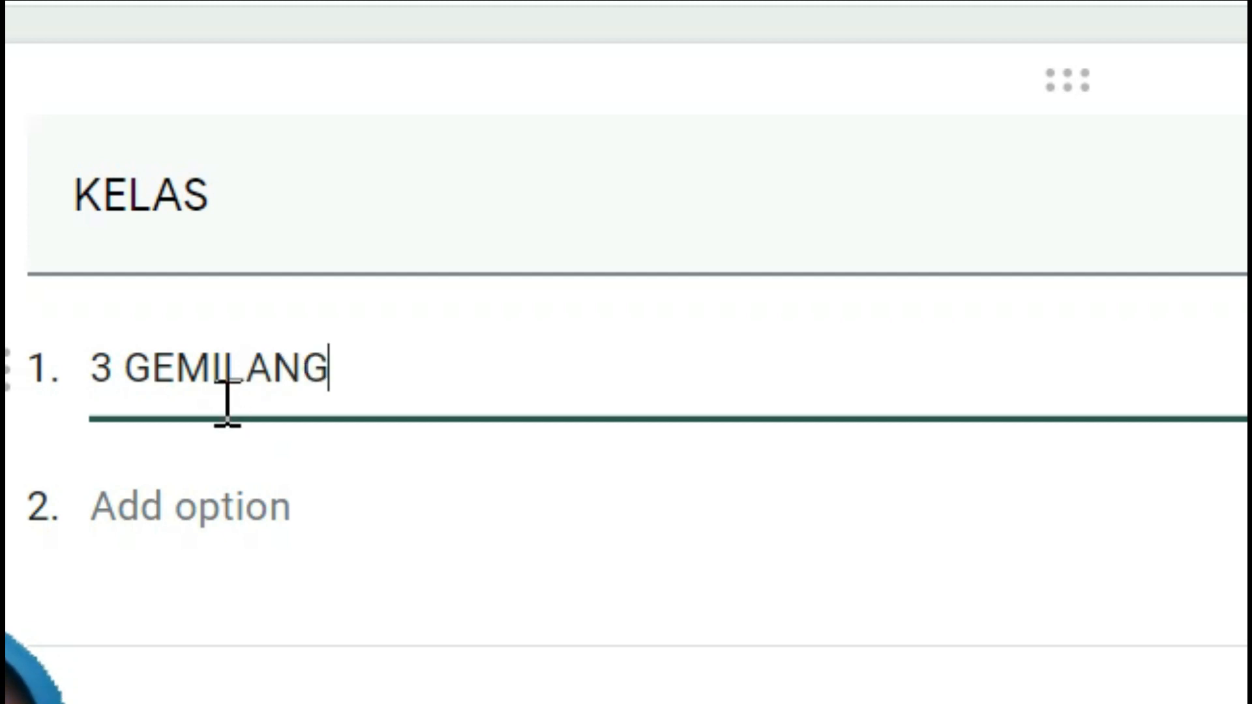
click(179, 519)
text(3)
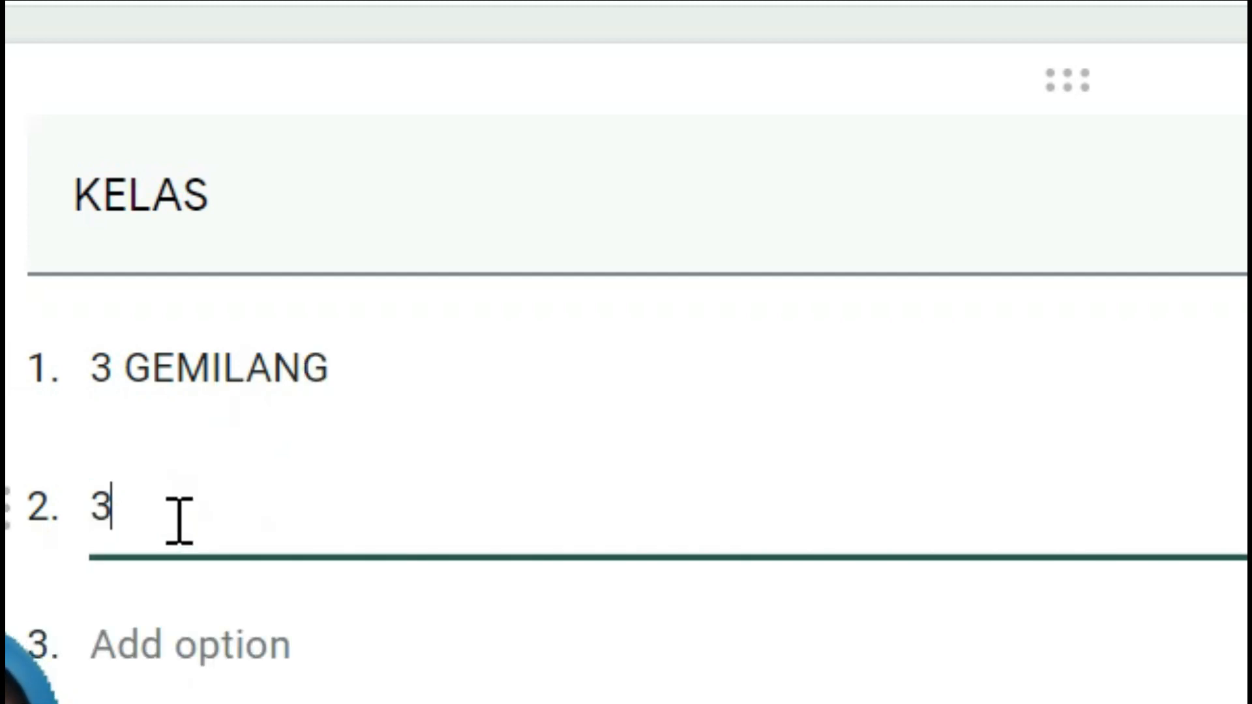
text( CE)
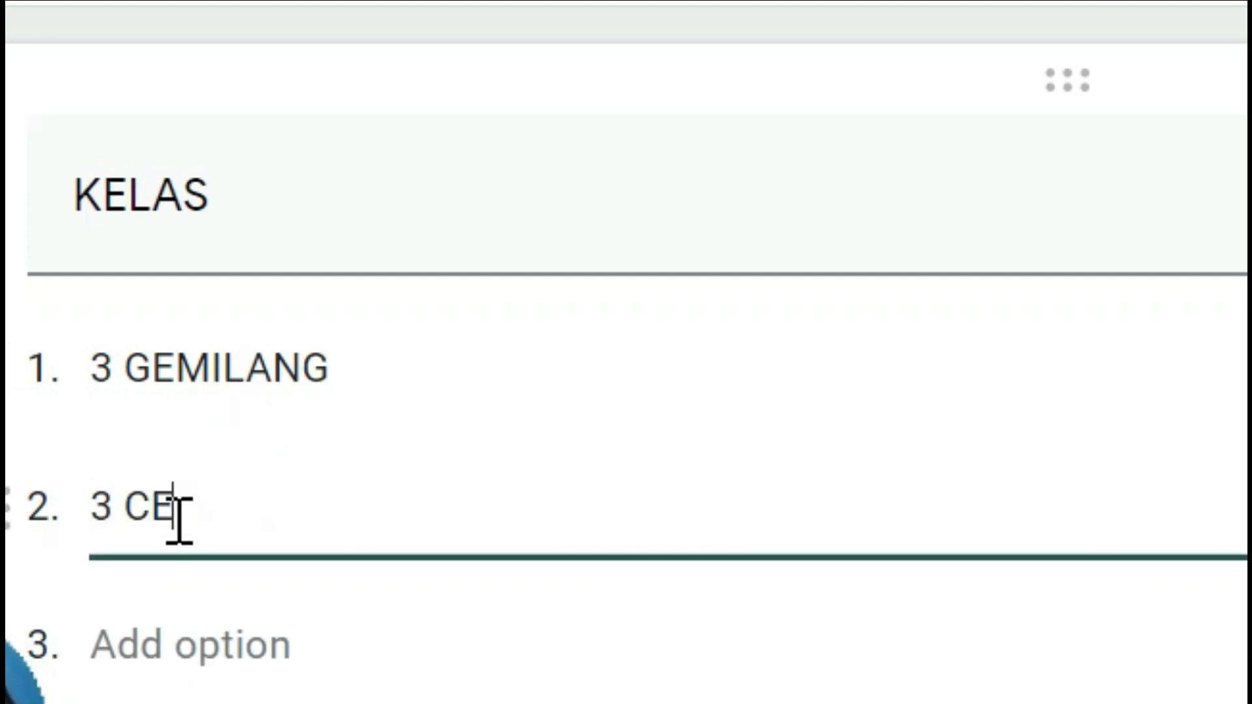
text(MERLANG)
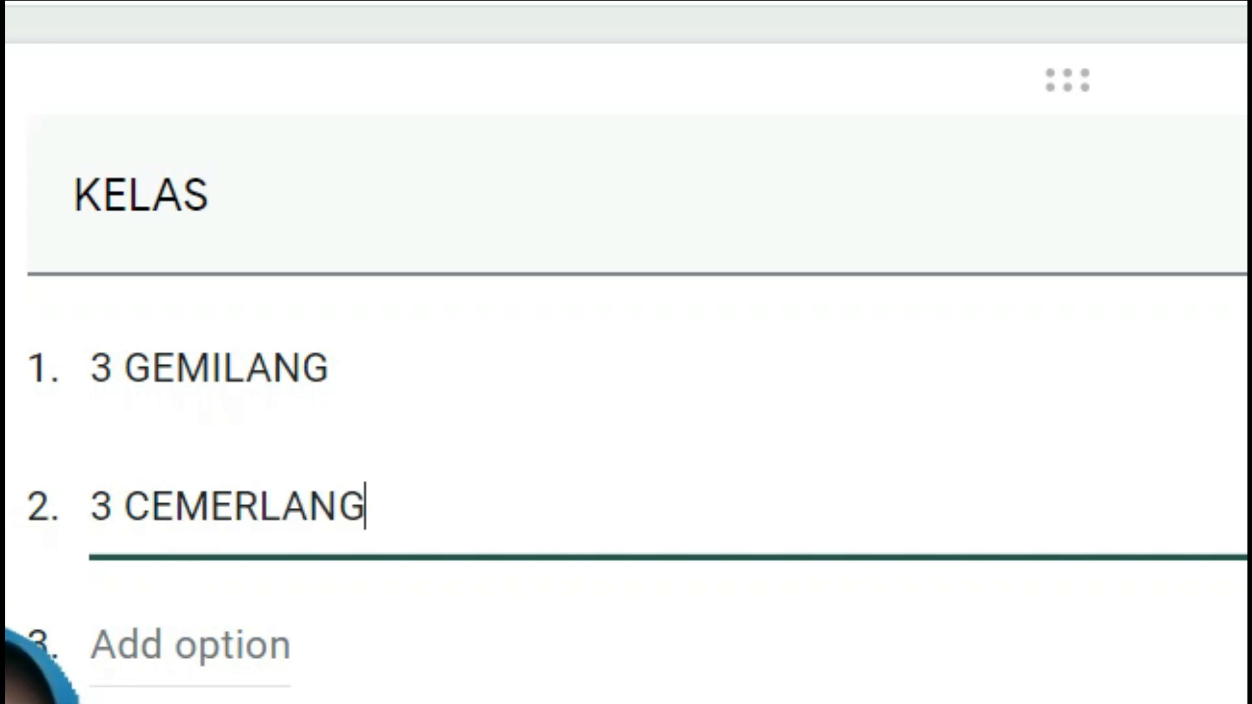
Step: Add "4 GEMILANG" as the third KELAS option and make the question required
click(233, 626)
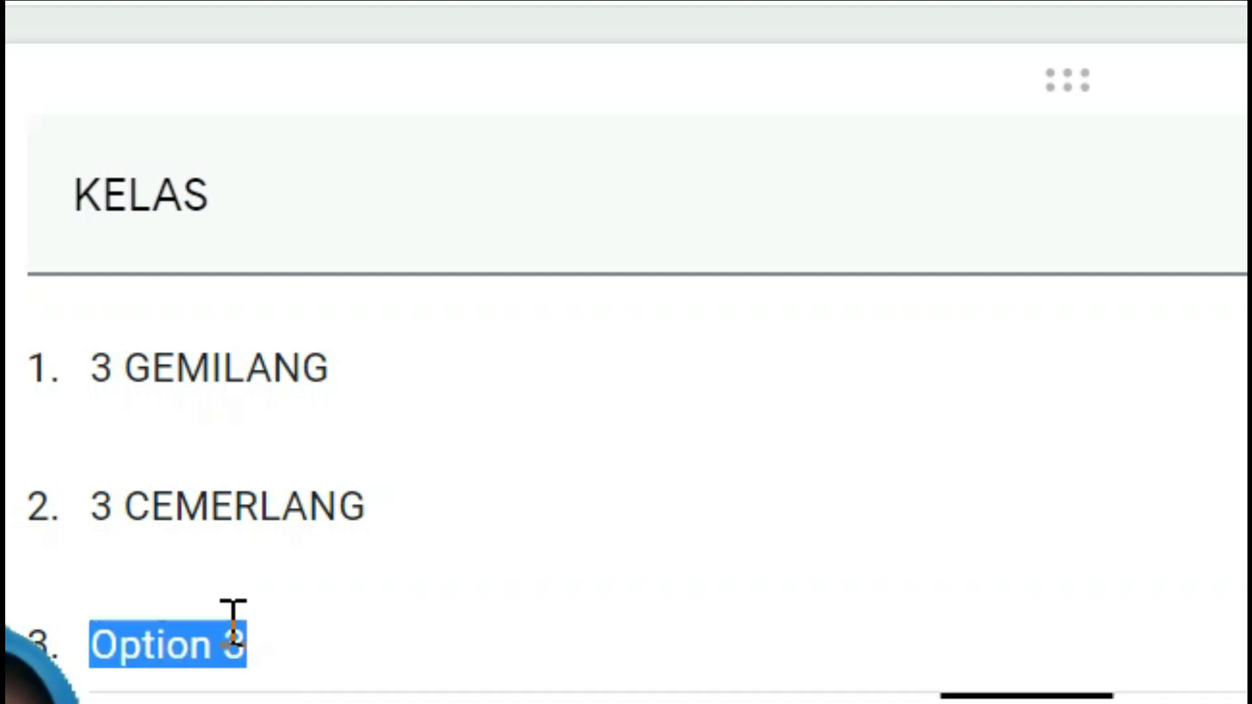
text(4)
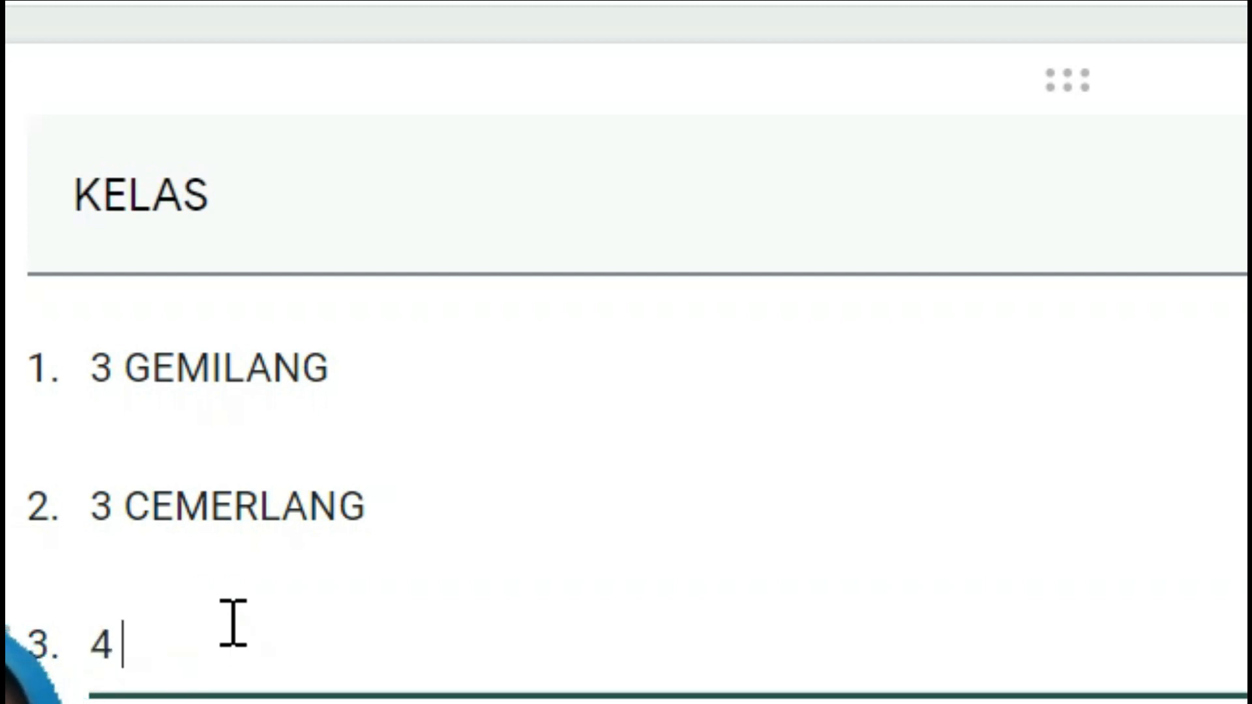
text( GEM)
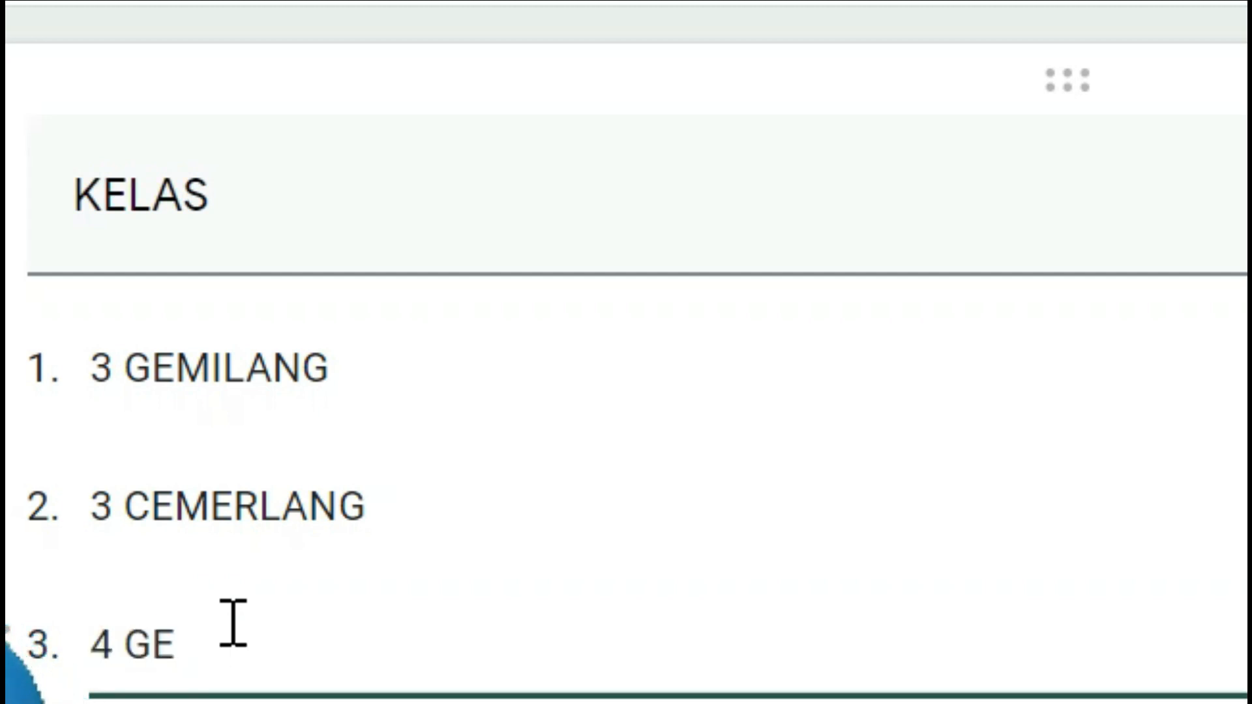
text(ILANG)
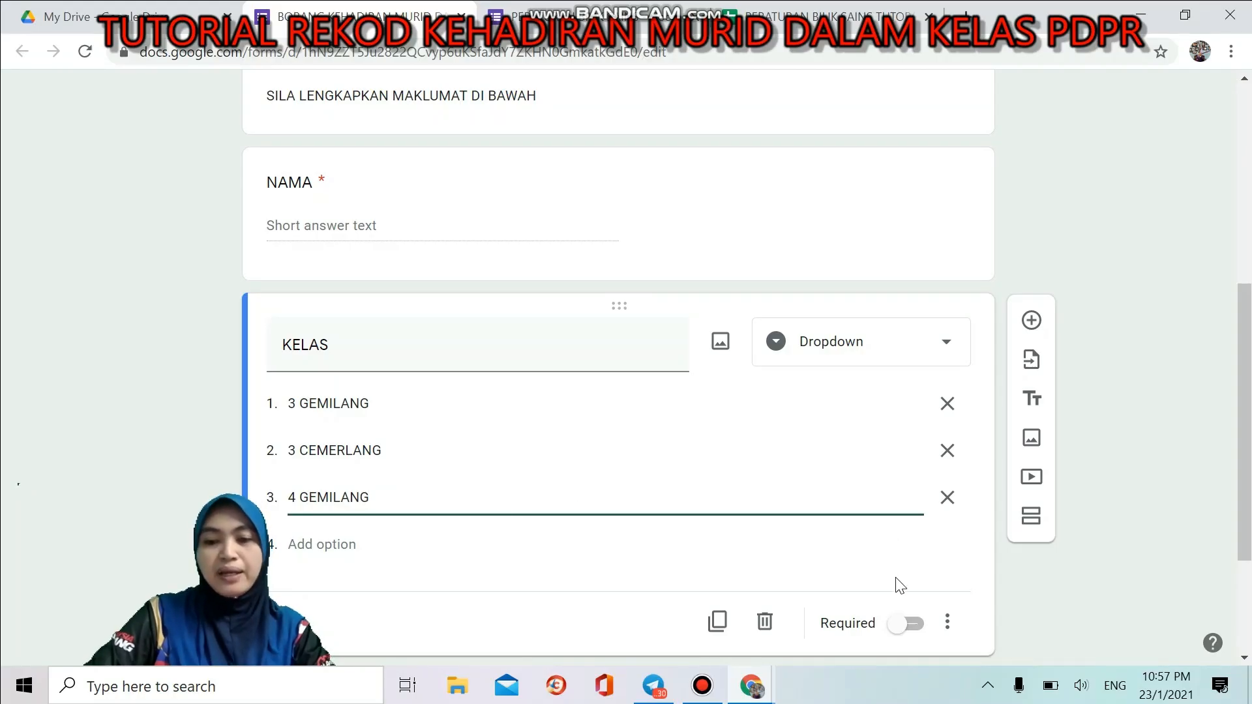
click(901, 626)
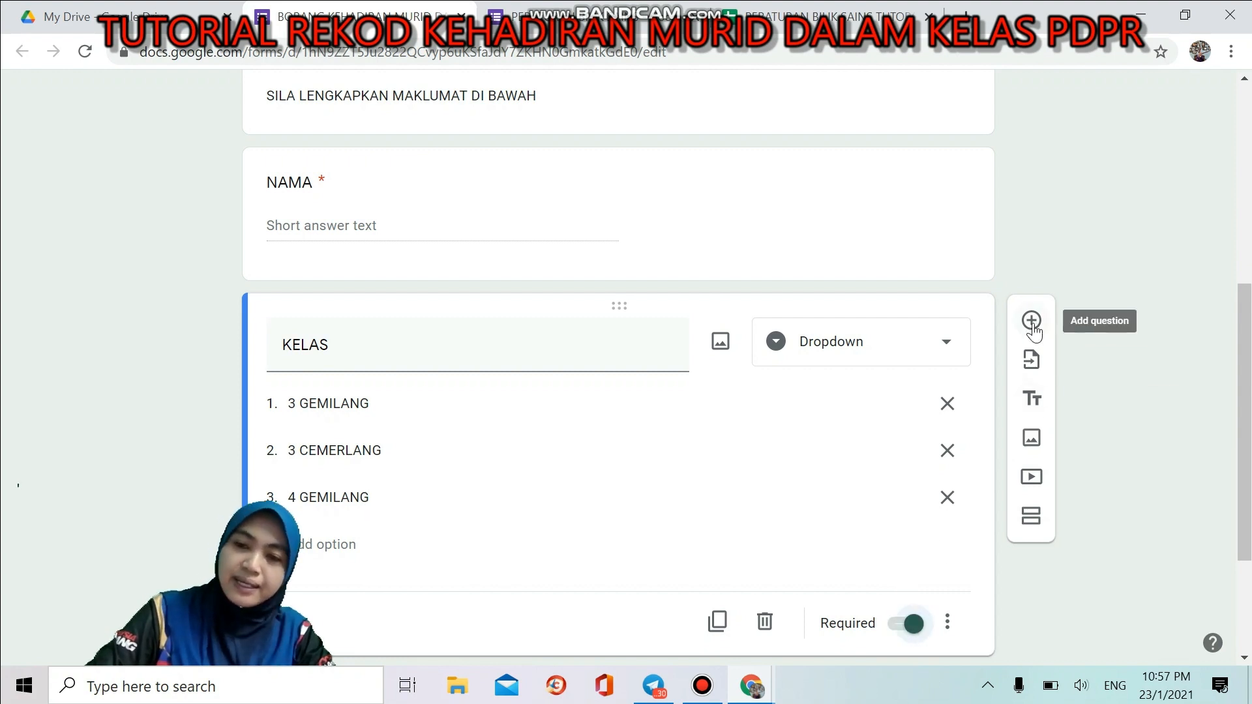
Step: Add a new question after KELAS titled "AKTIVITI" with Dropdown as its question type
click(1031, 321)
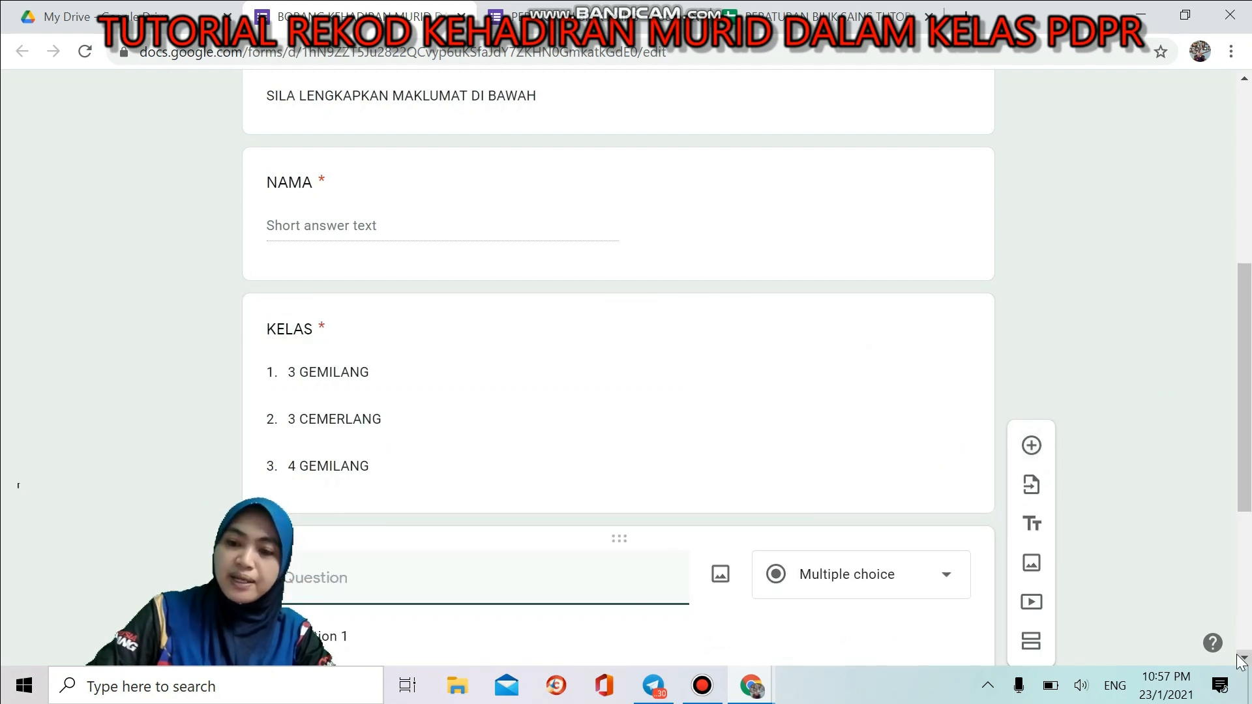
scroll(1247, 660, down, 4)
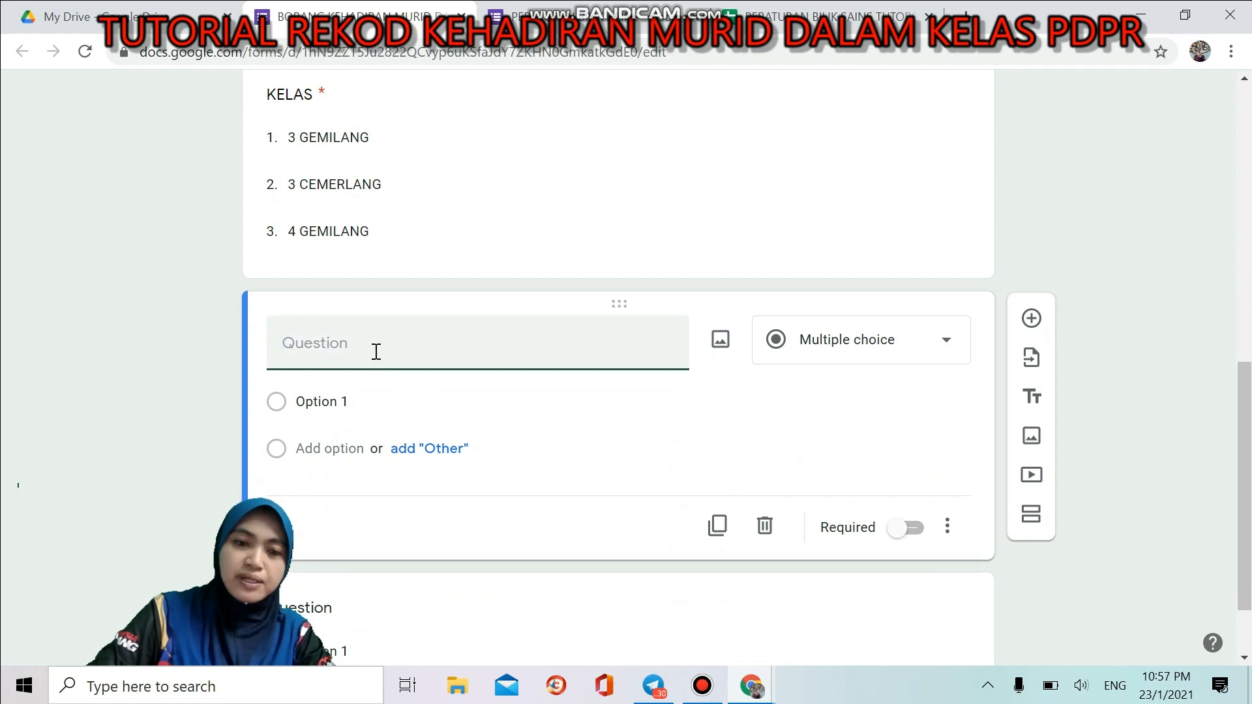
text(AKT)
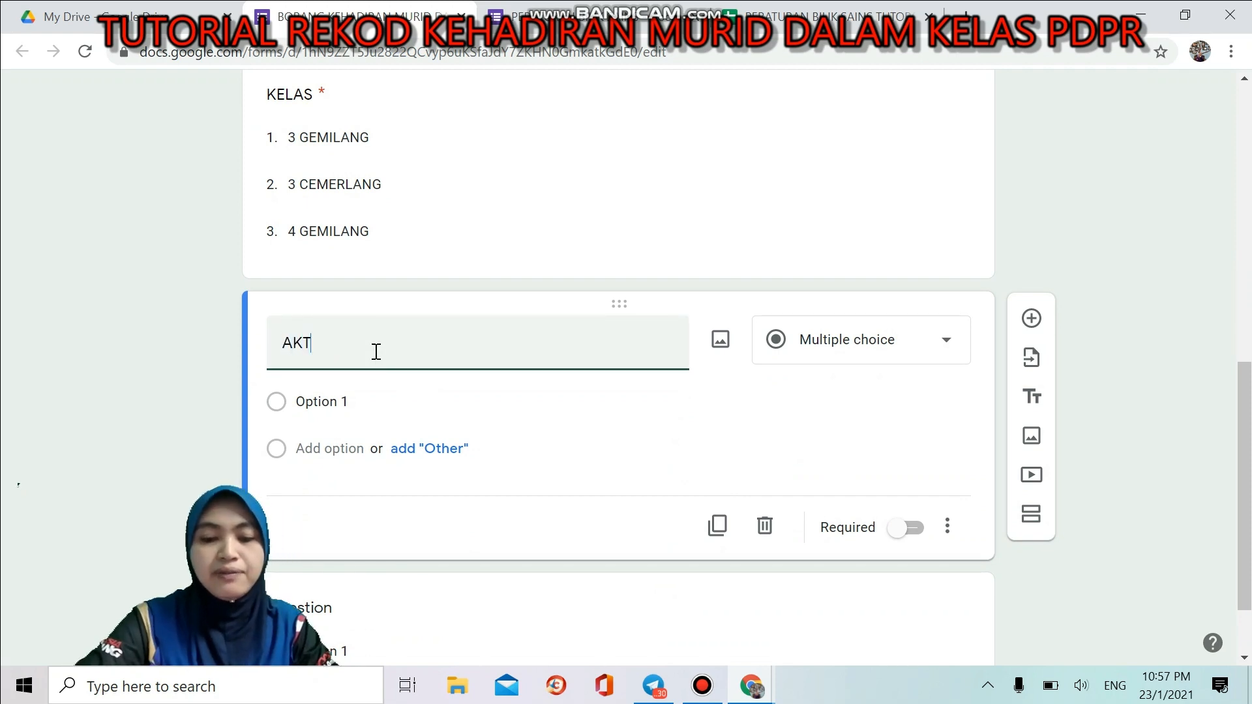
text(IVITI)
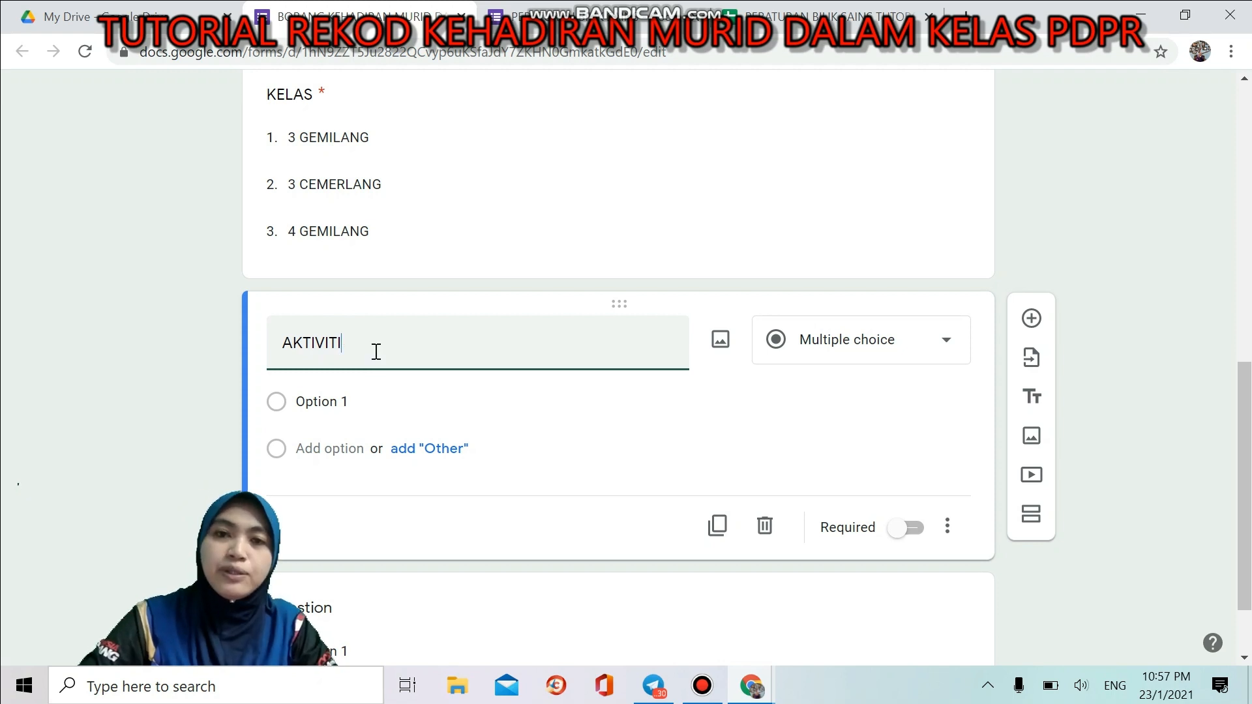
click(952, 350)
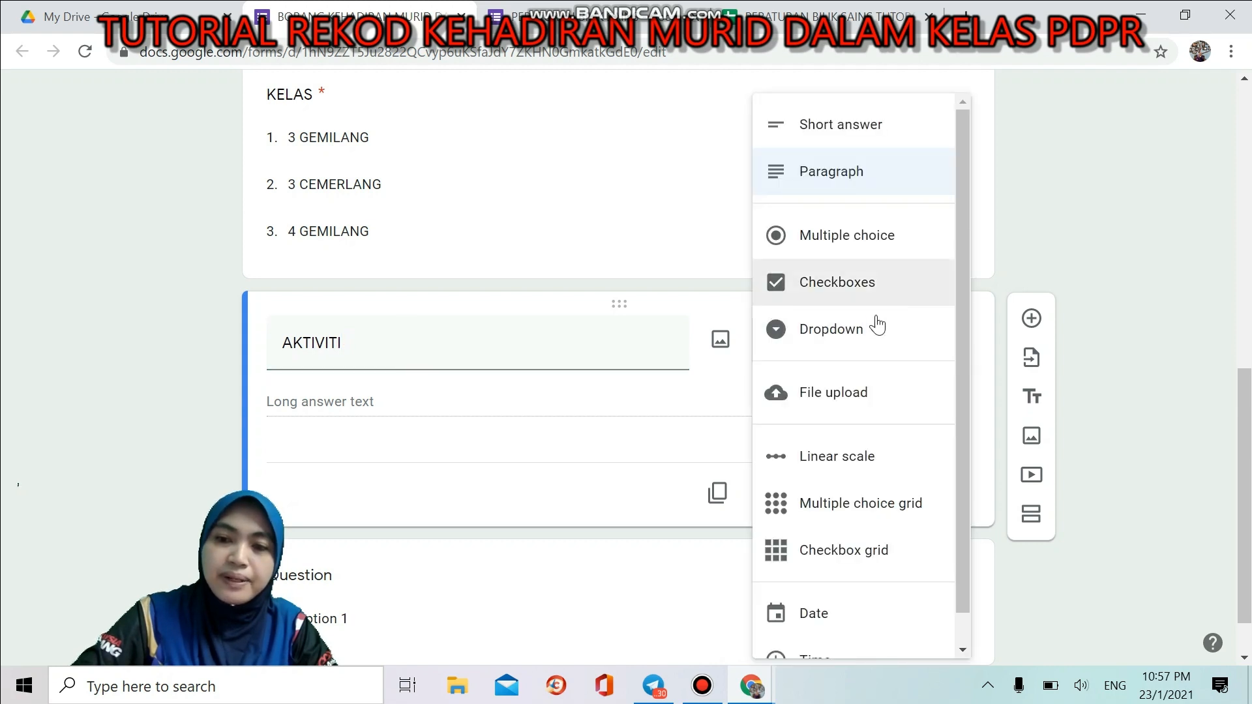
click(875, 339)
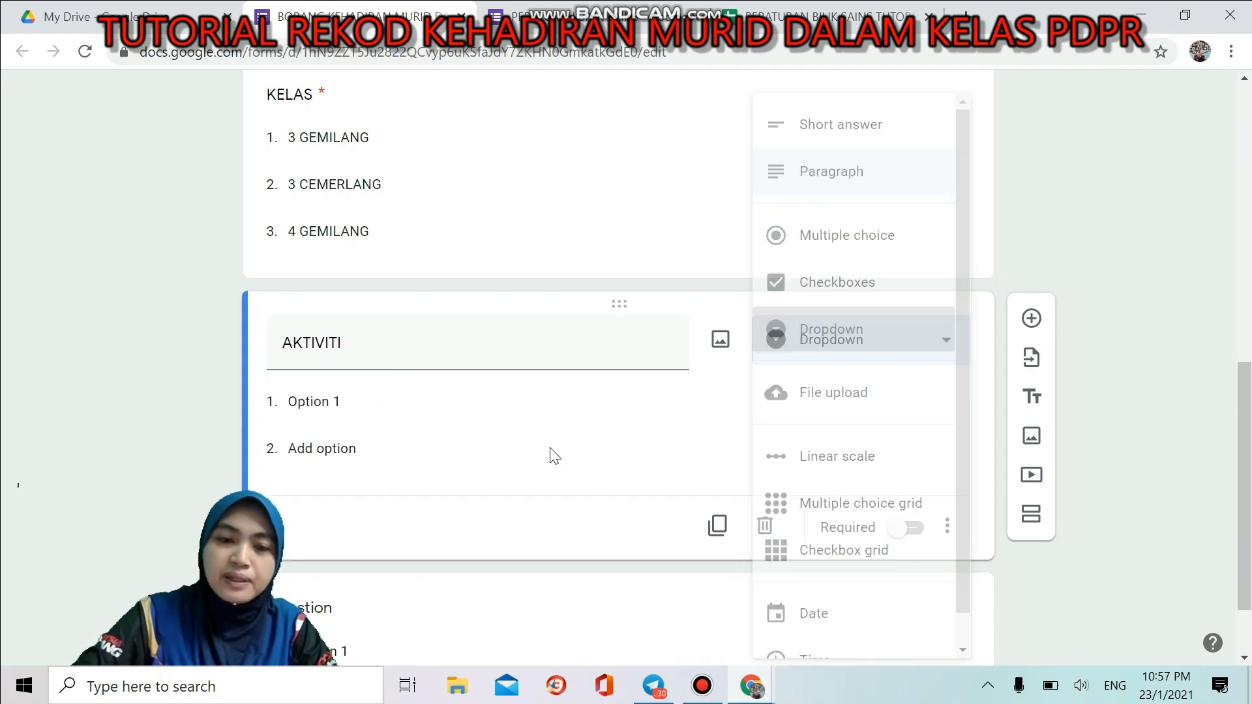
Step: Enter "KELAS MATEMATIK (NOMBOR BULAT)" as the first option of the AKTIVITI dropdown
click(367, 402)
text(KELA)
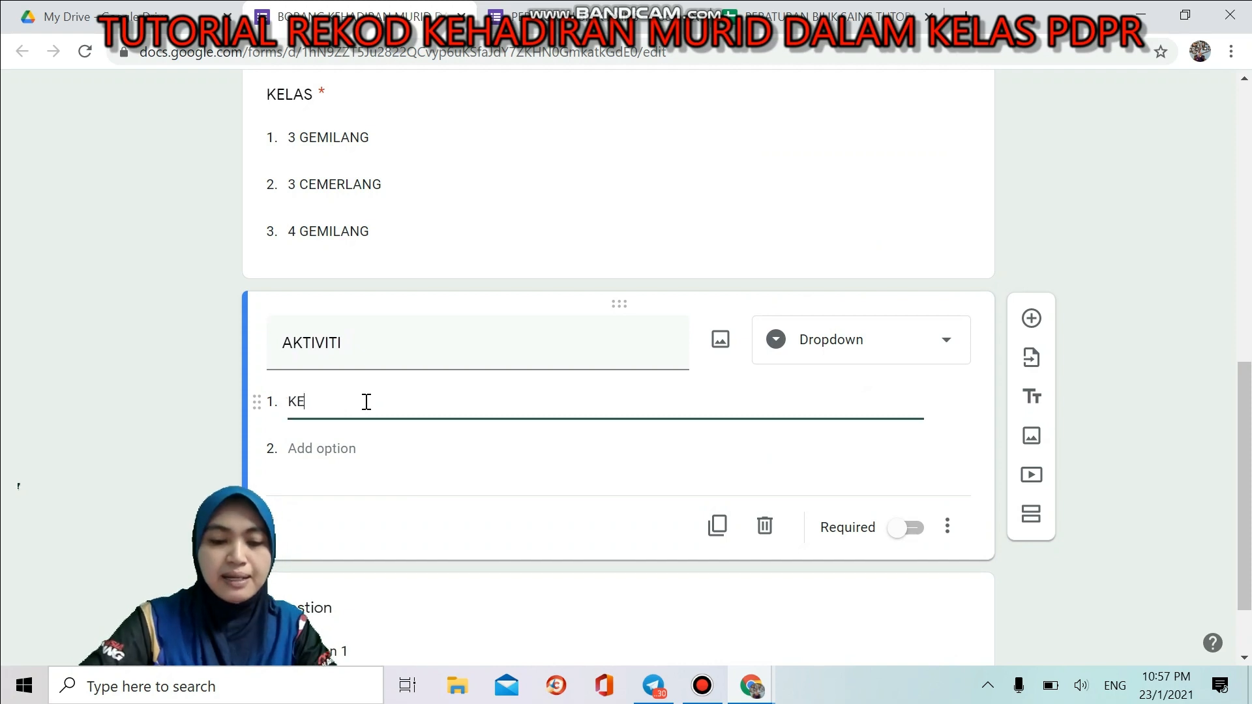
text(S MAT)
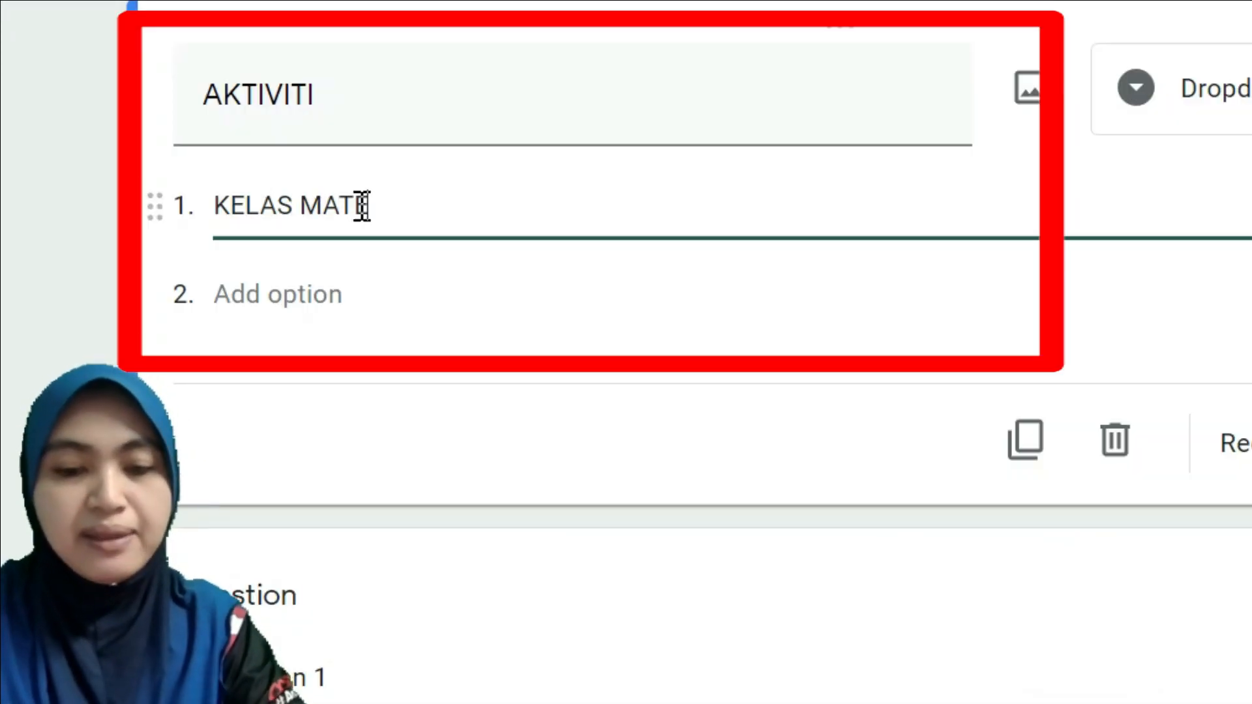
text(EMATIK )
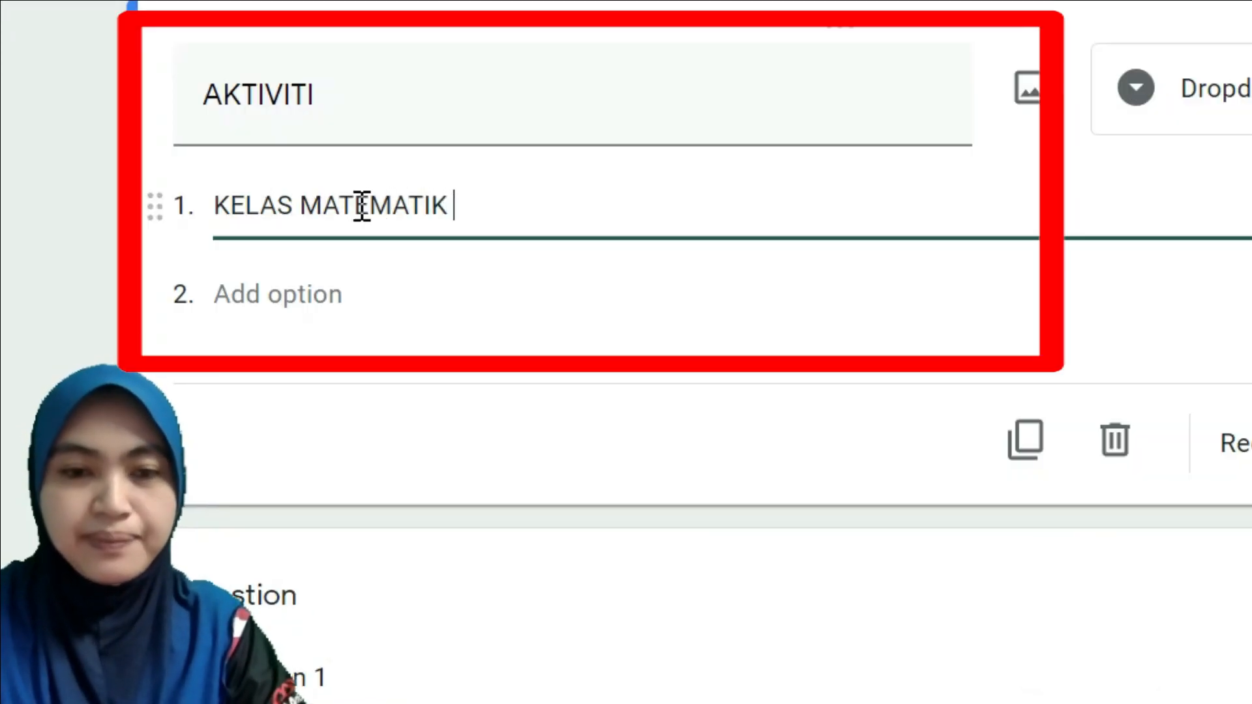
text((NOM)
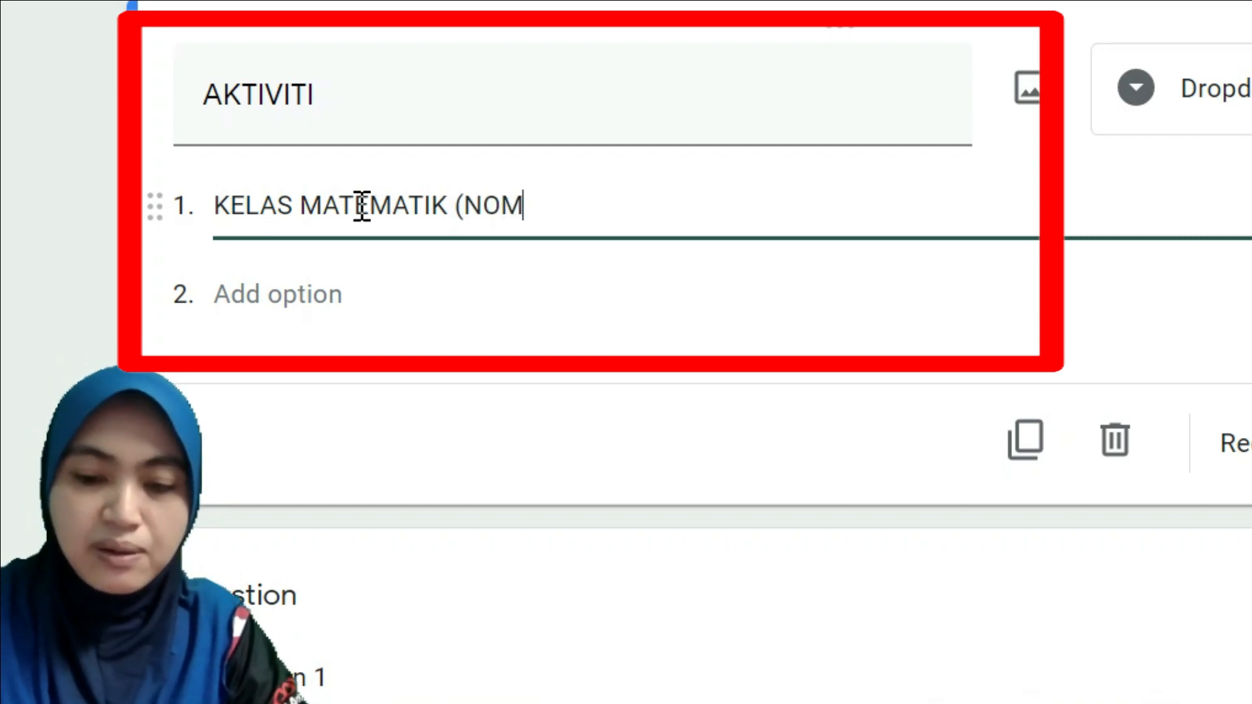
text(BOR B)
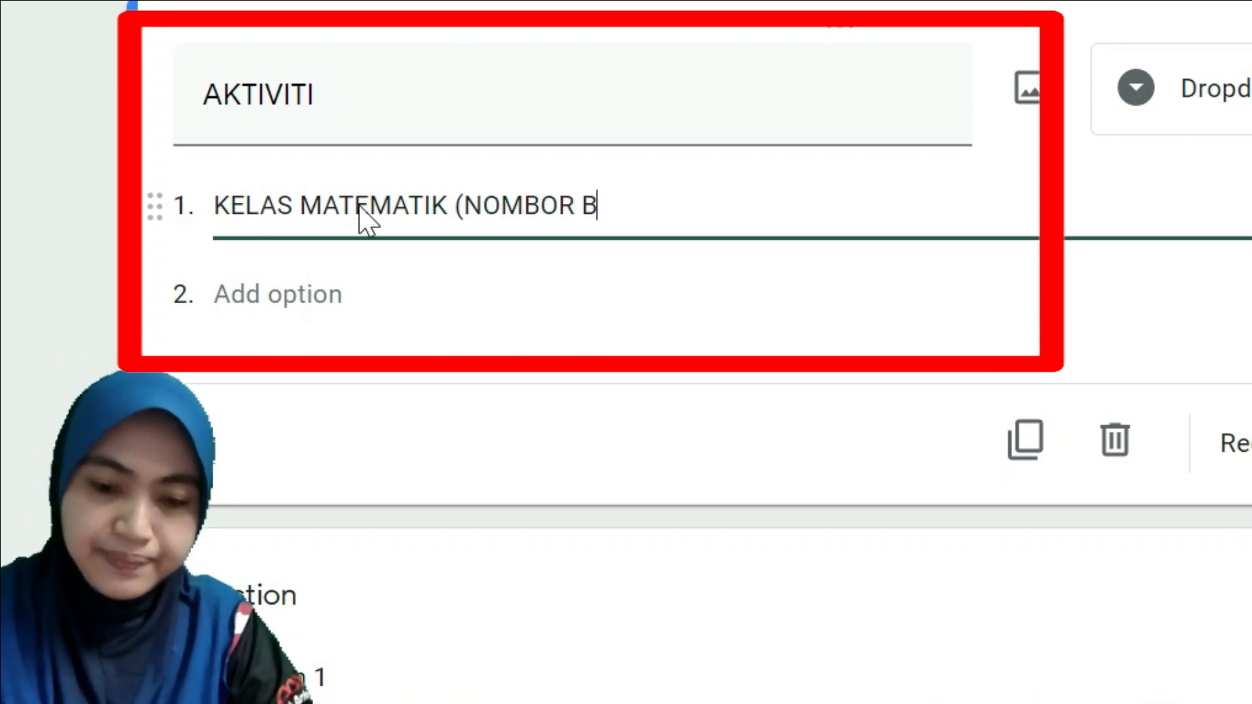
text(ULAT))
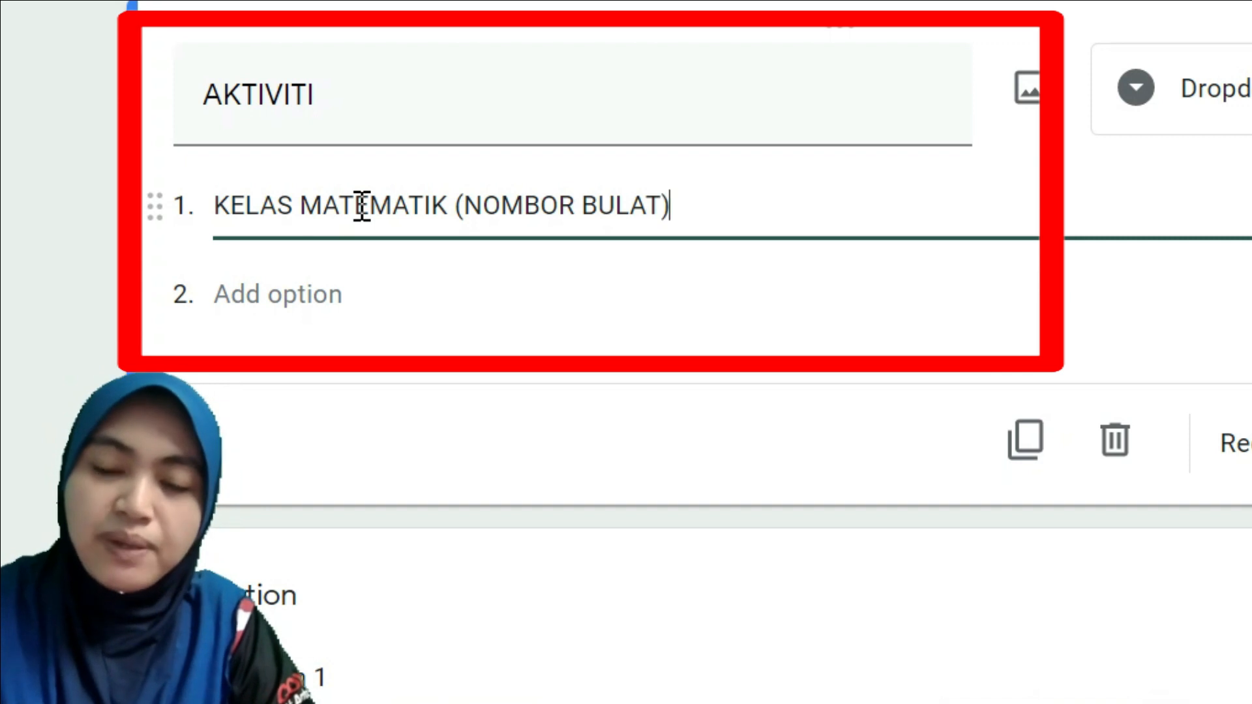
Step: Enter "KELAS SAINS ( PERATURAN BILIK SAINS)" as the second option of the AKTIVITI dropdown
click(248, 312)
text(KELA)
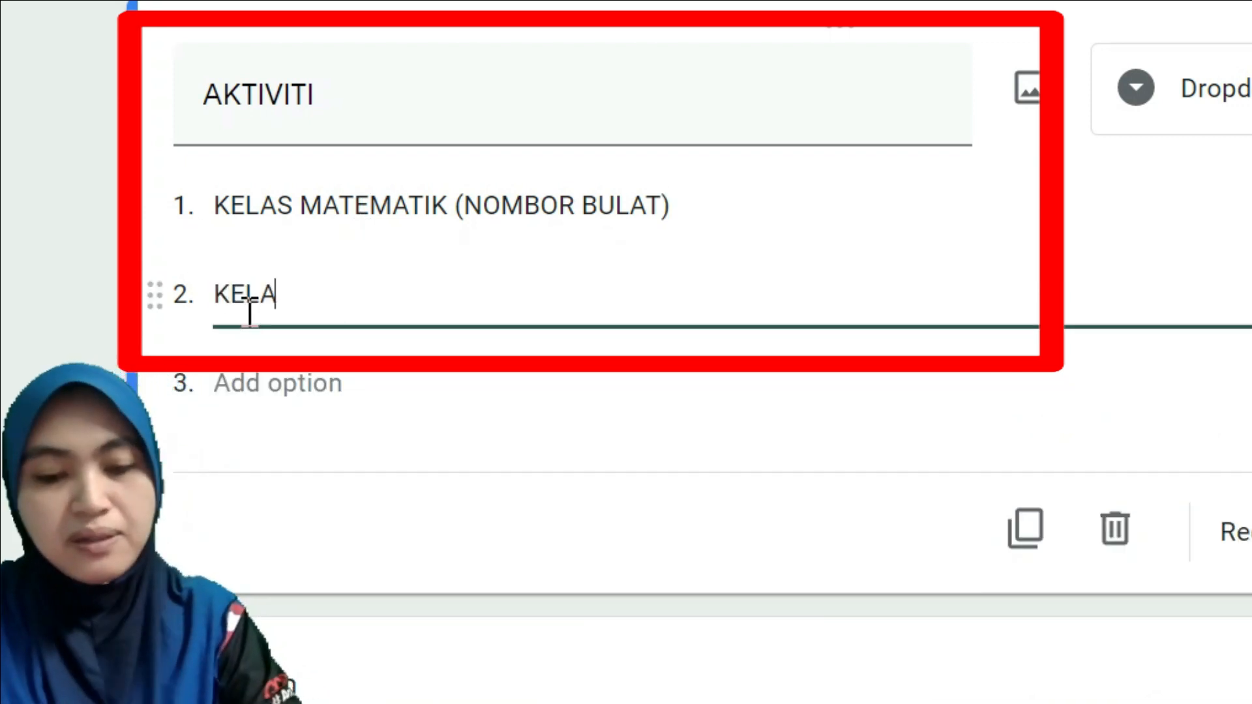
text(S SAIN)
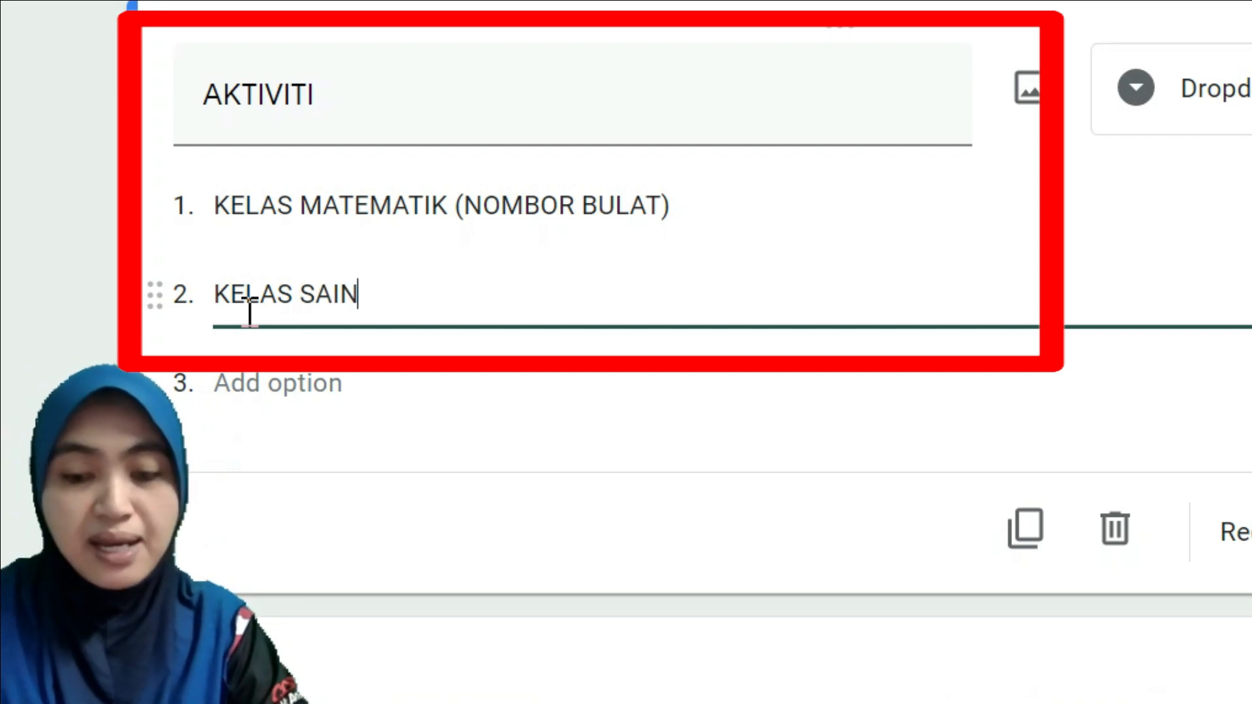
text(S ( PERAT)
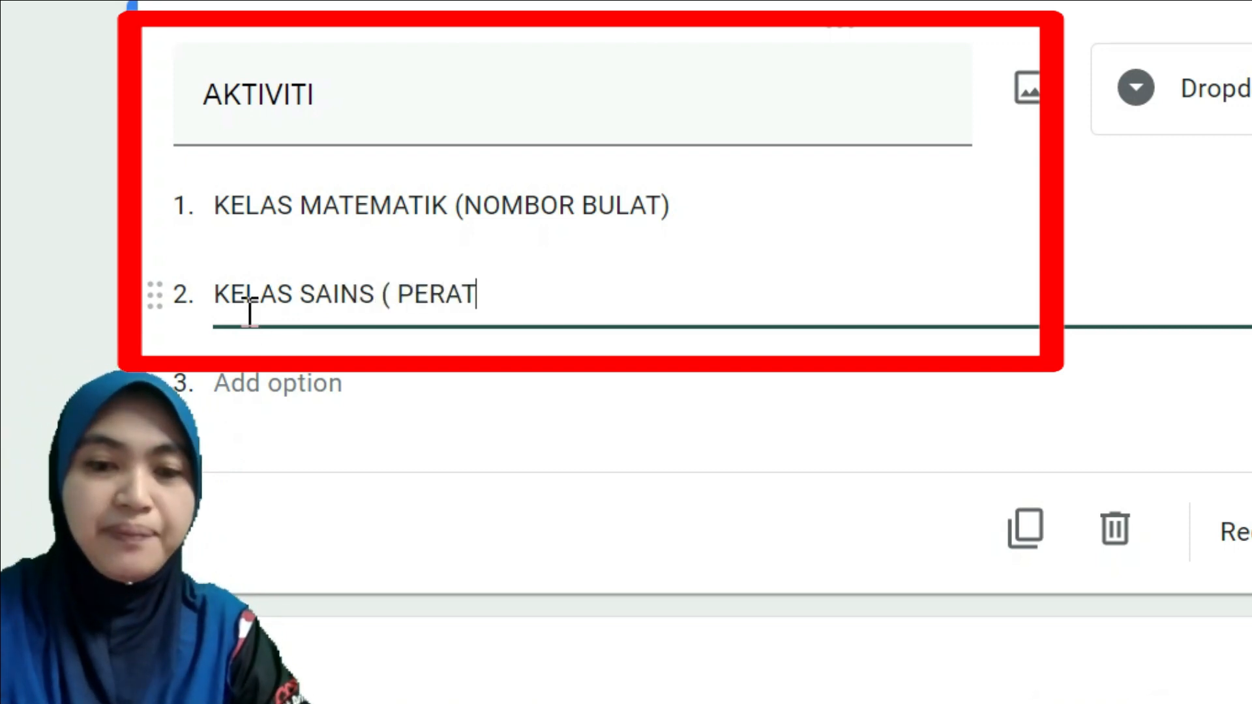
text(URAN BIL)
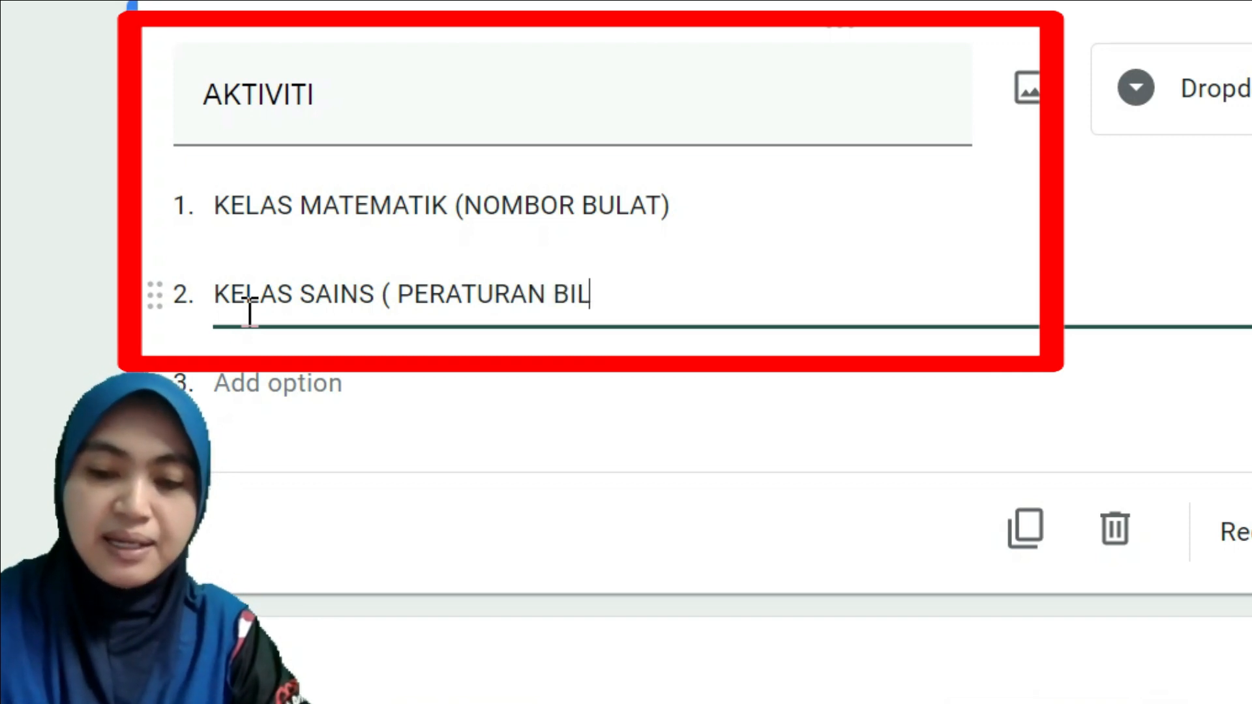
text(IK)
text( SAINS)
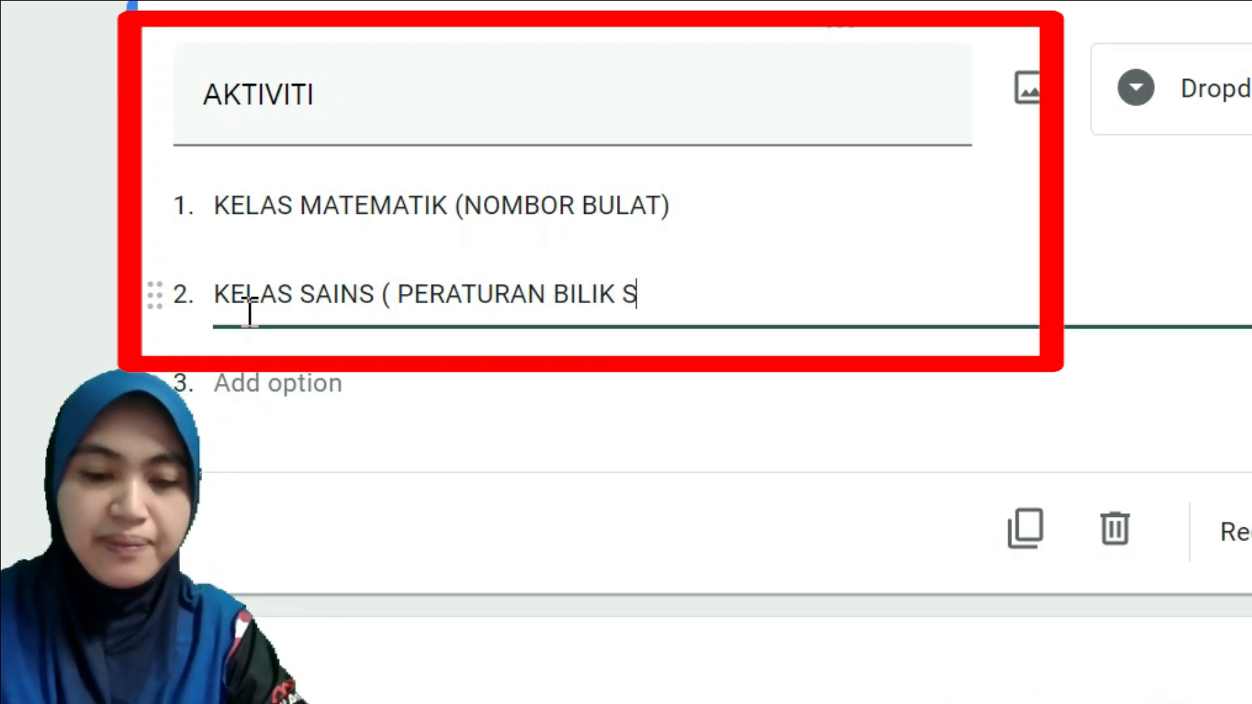
text())
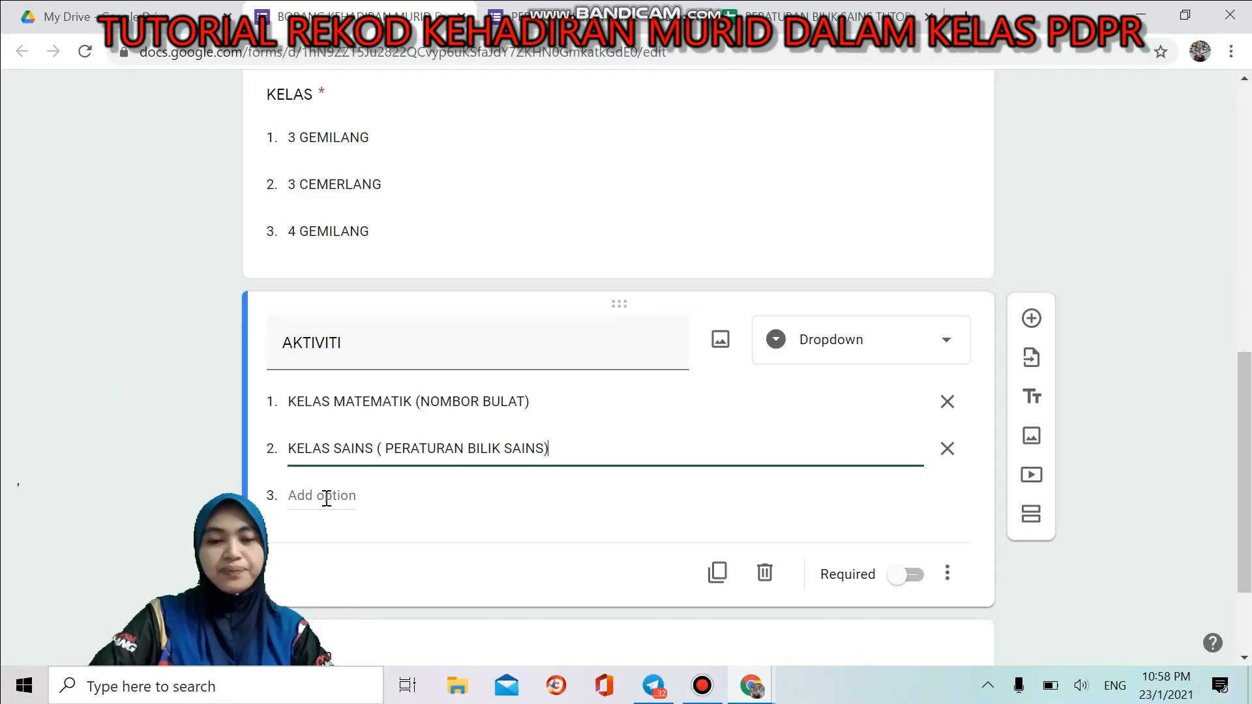
Step: Add a third option with its default text to the AKTIVITI dropdown and make the question required
click(326, 498)
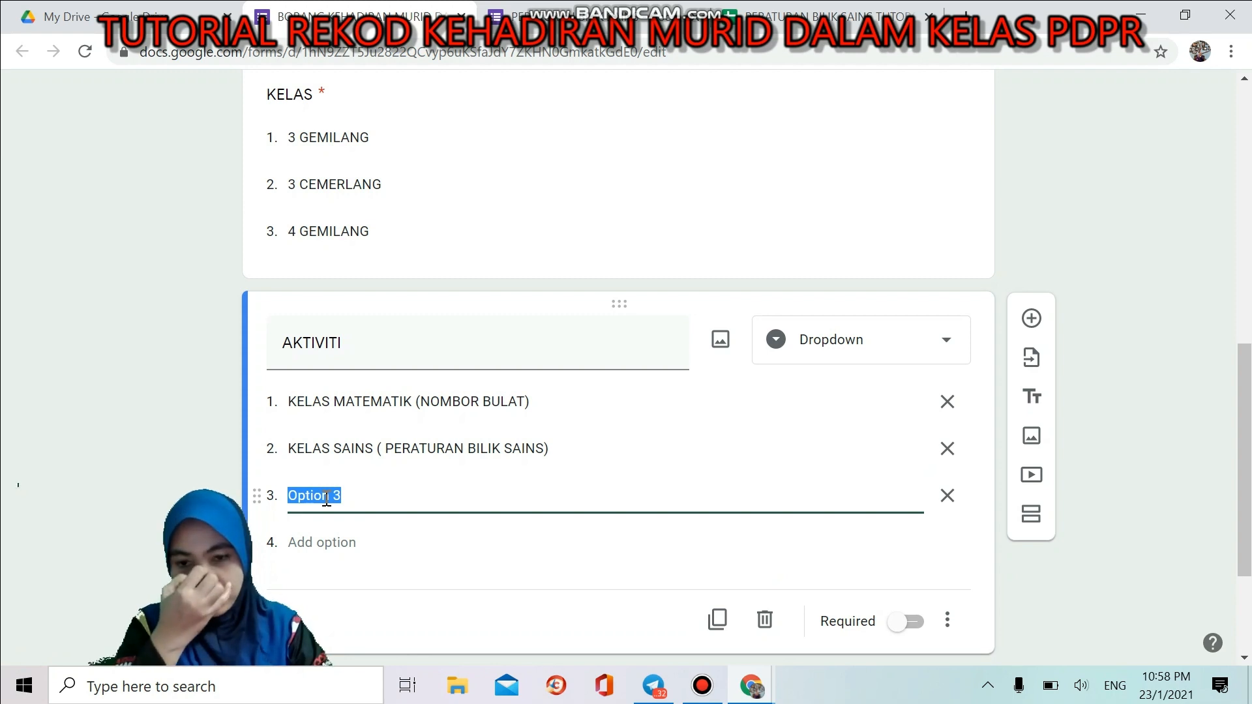
click(326, 498)
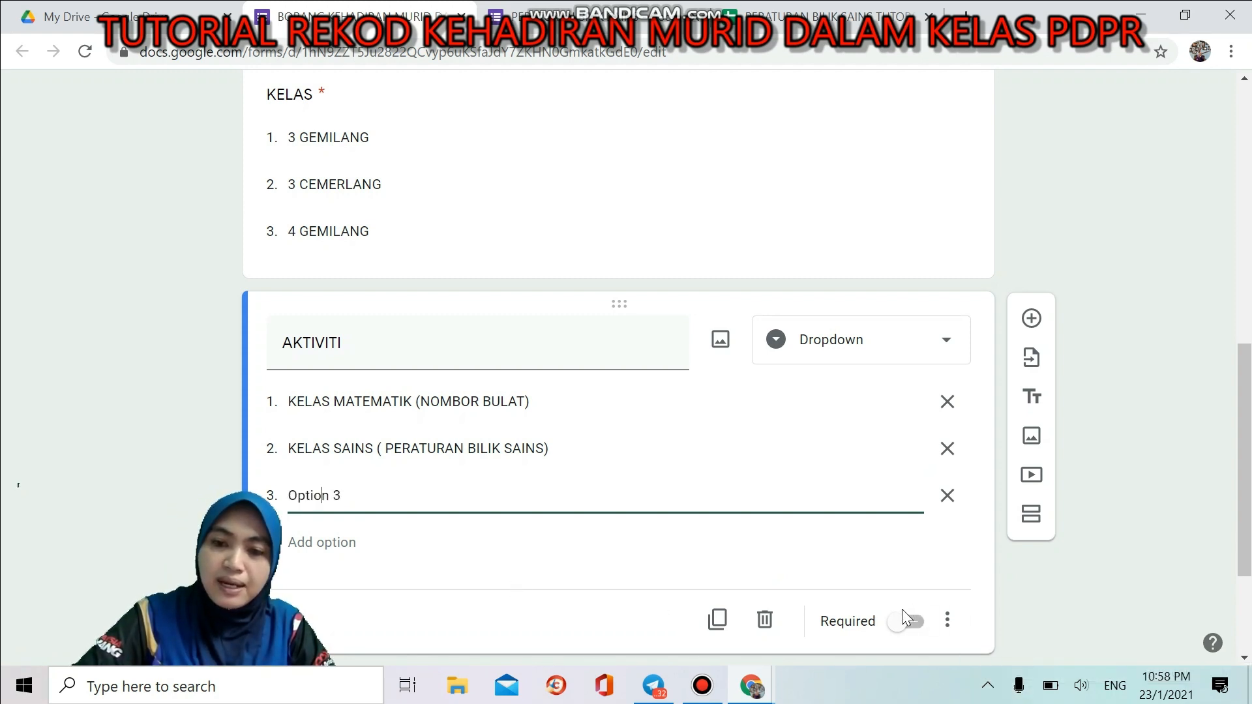
click(911, 625)
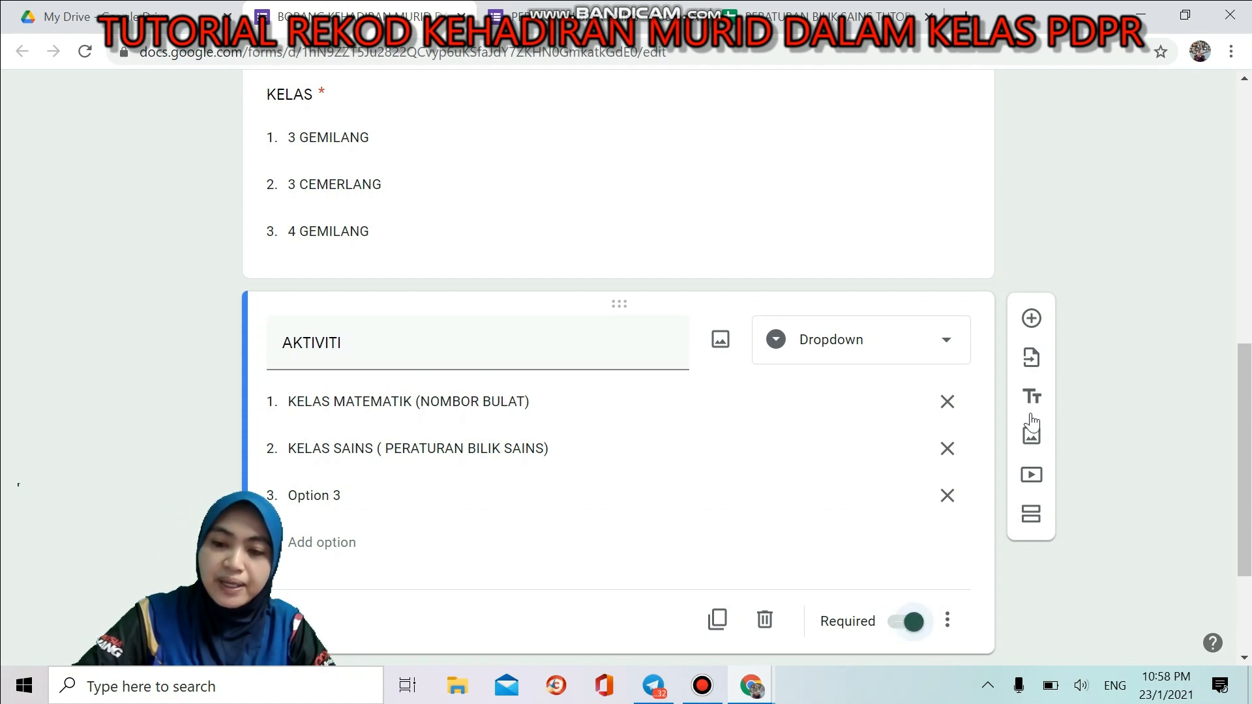
Step: Add a new question after AKTIVITI titled "TARIKH" with Date as its type and make it required
click(1032, 321)
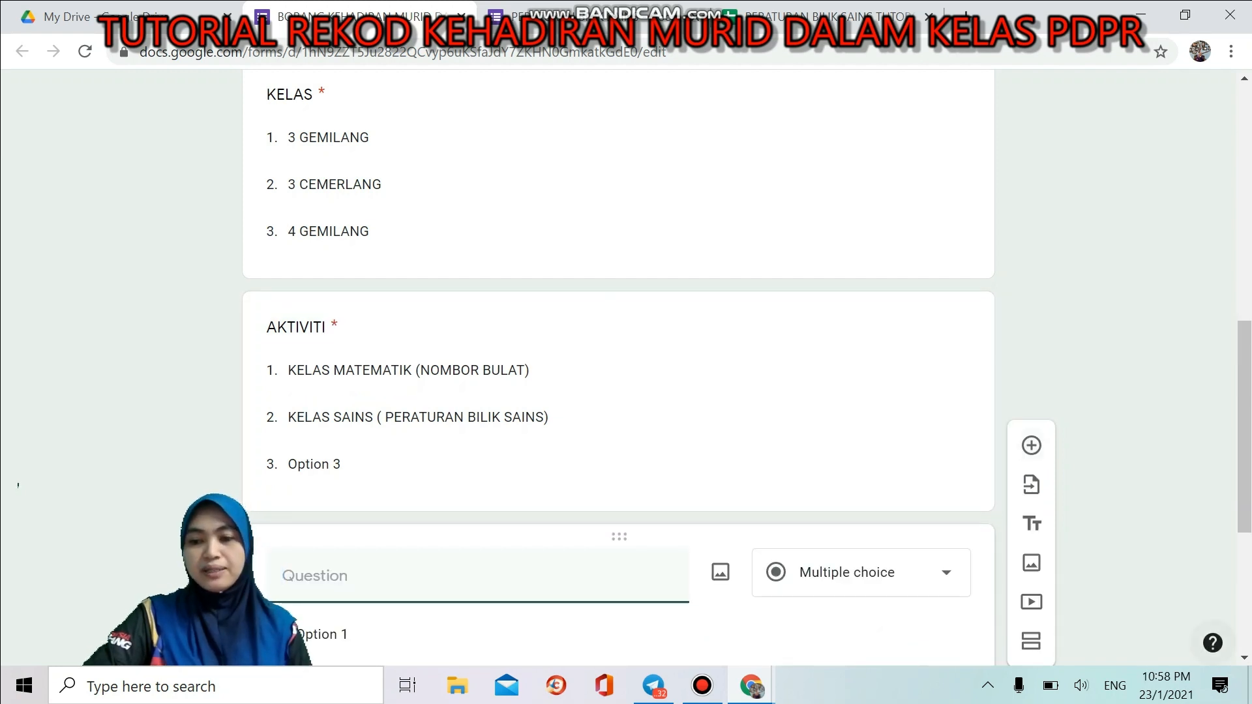
click(1247, 660)
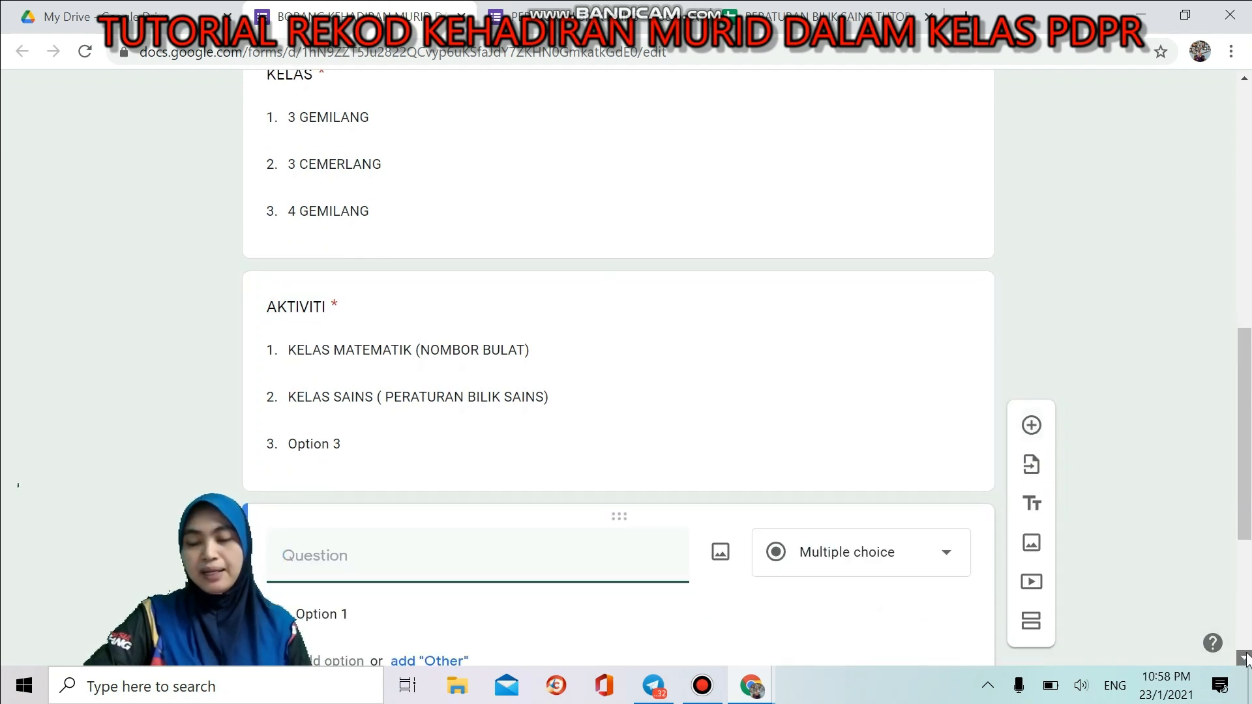
click(1247, 659)
click(1247, 660)
click(1247, 660)
click(1247, 660)
click(1248, 659)
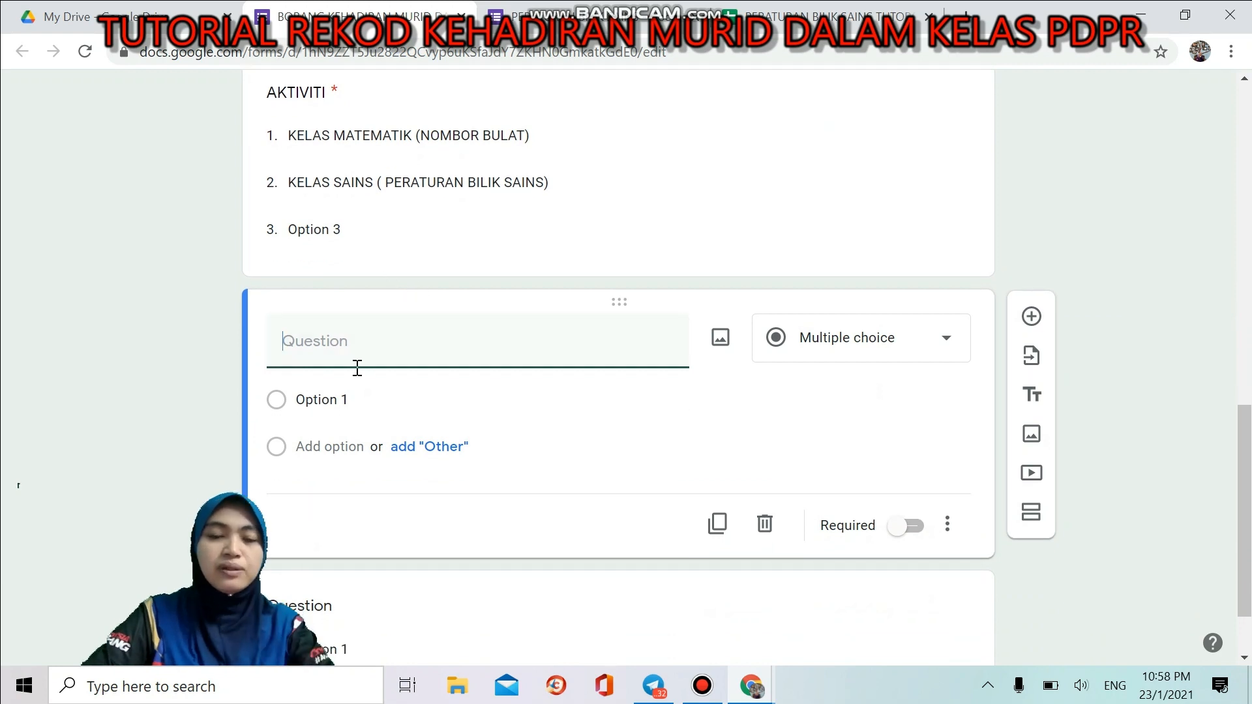
text(TARI)
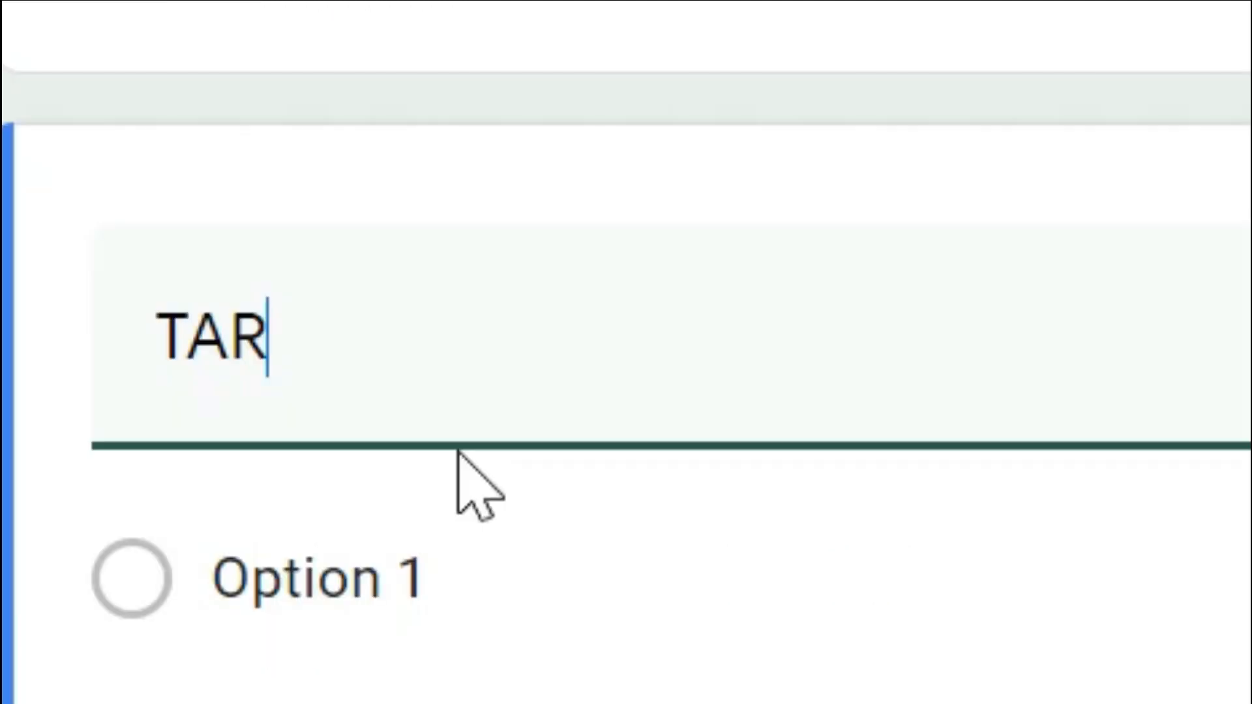
text(KH)
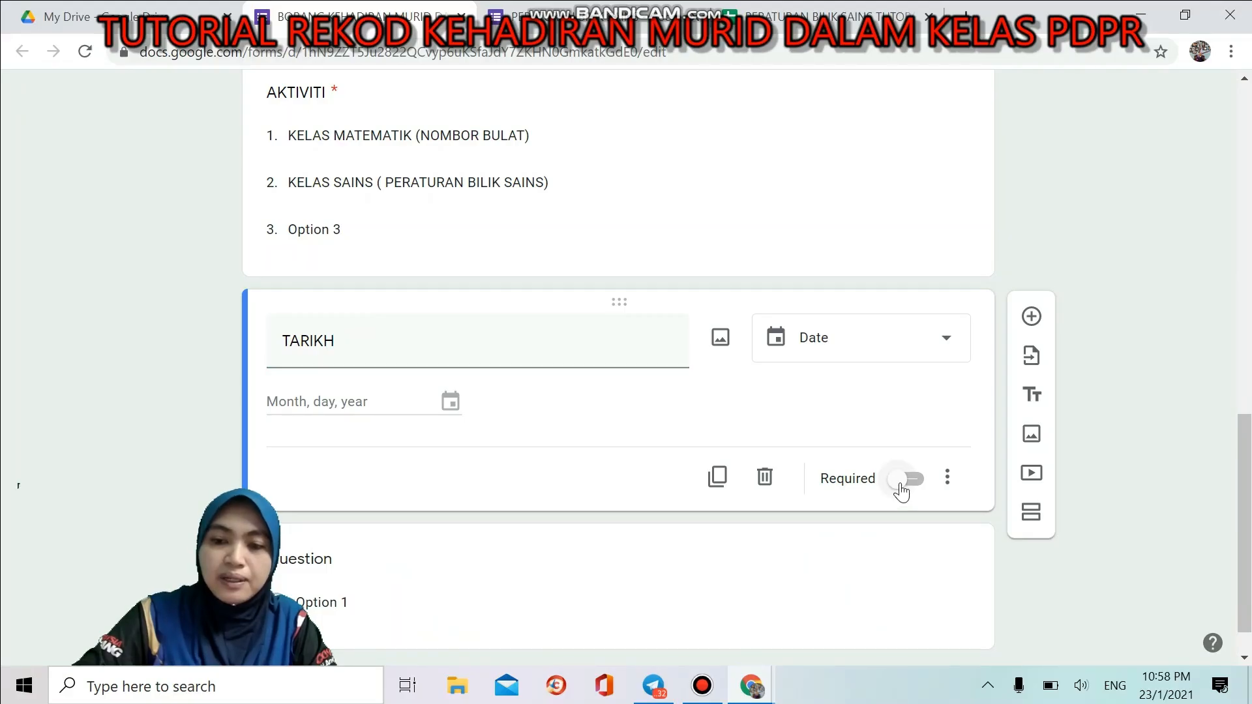
click(905, 483)
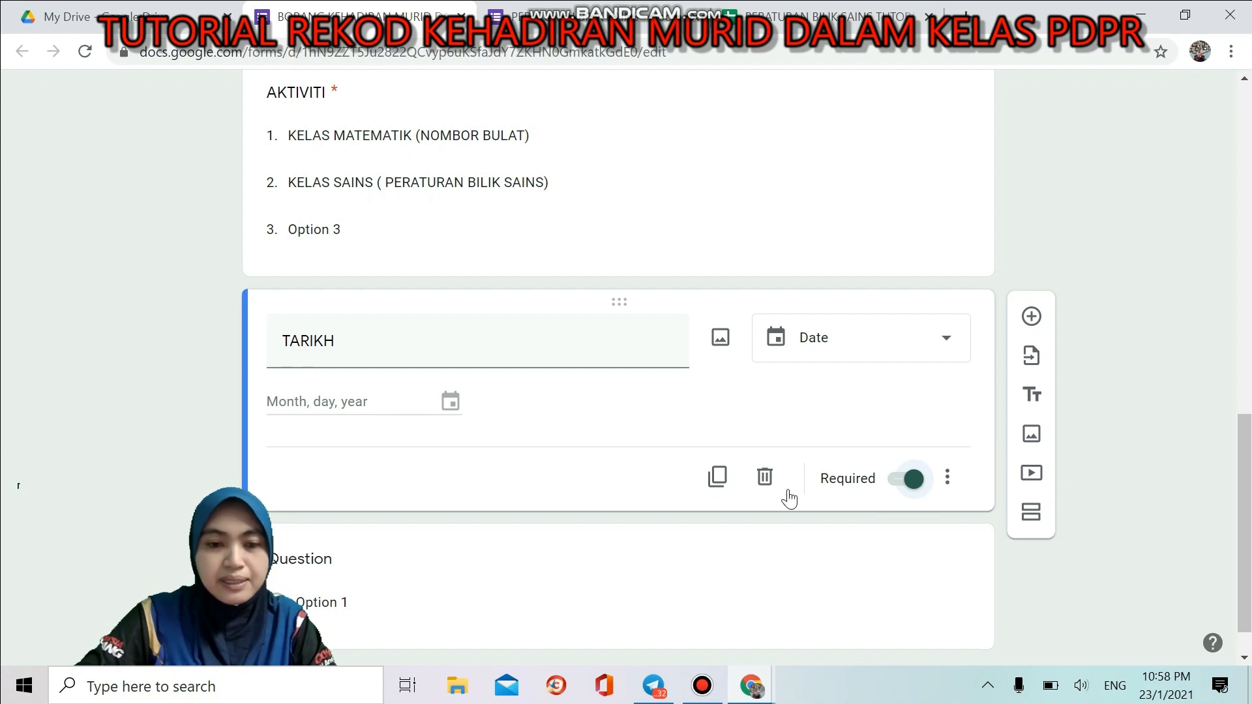
Step: Add a new question after TARIKH titled "MASA" with Dropdown as its question type
click(1032, 318)
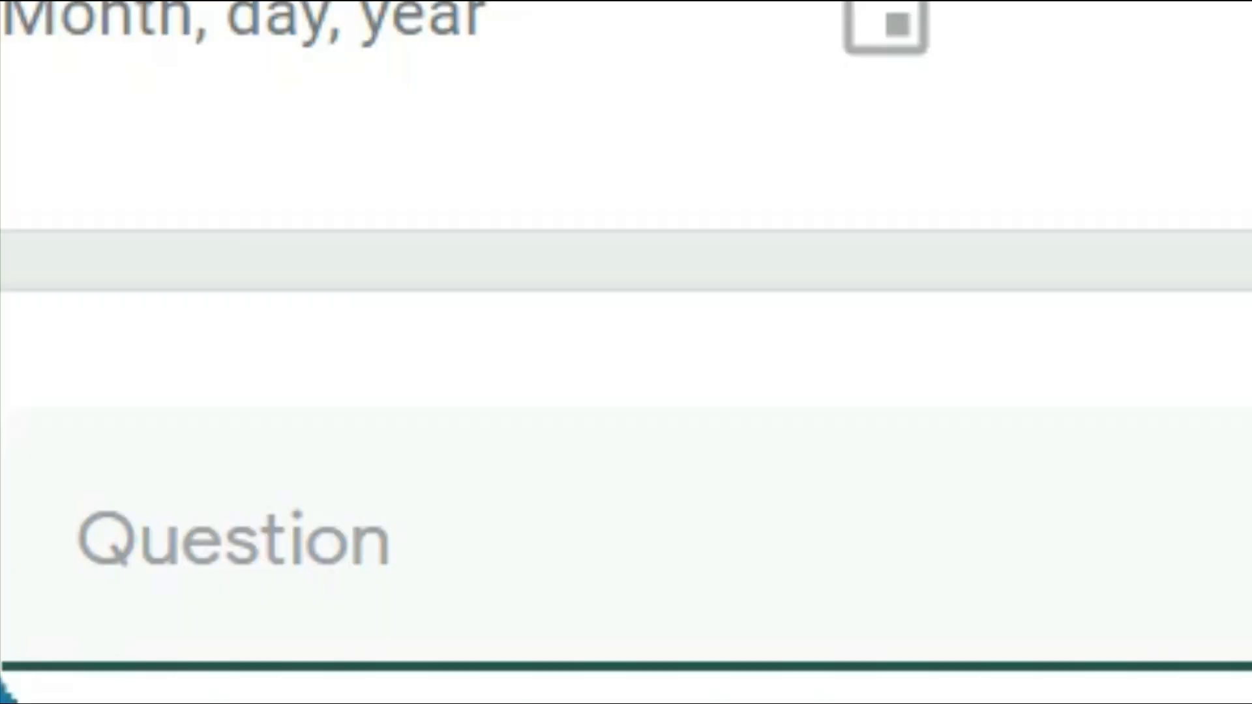
text(MASA)
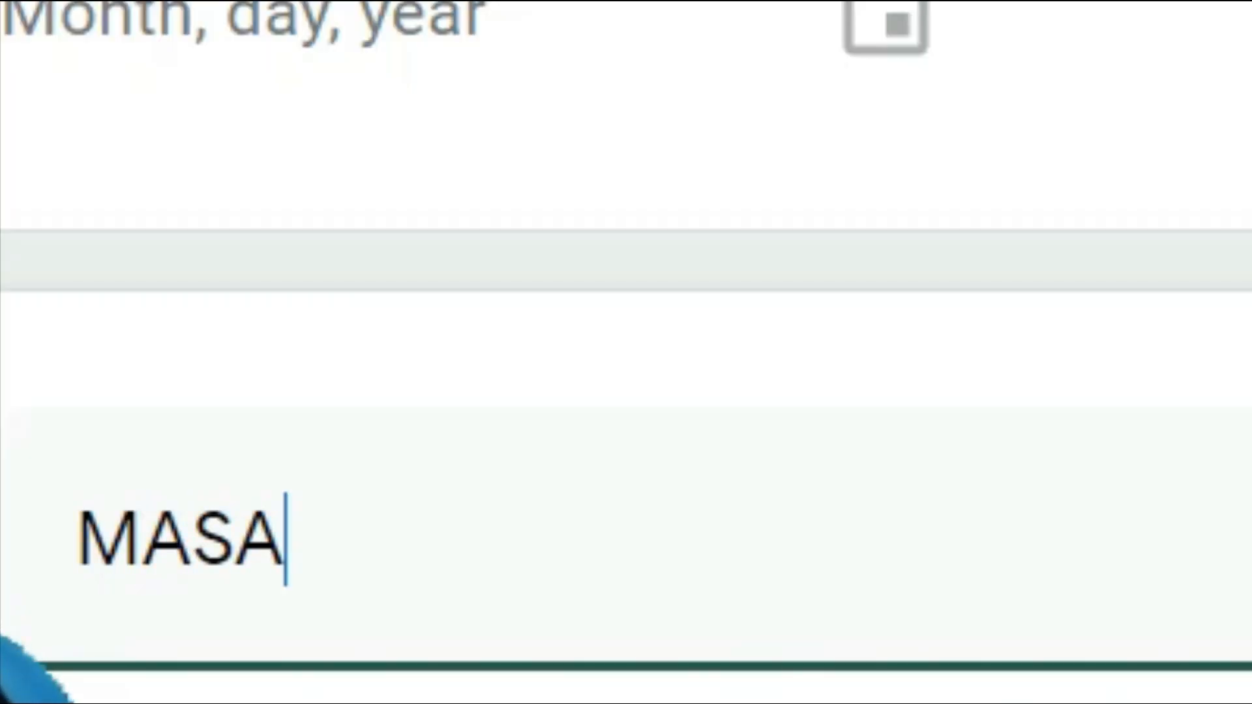
click(867, 476)
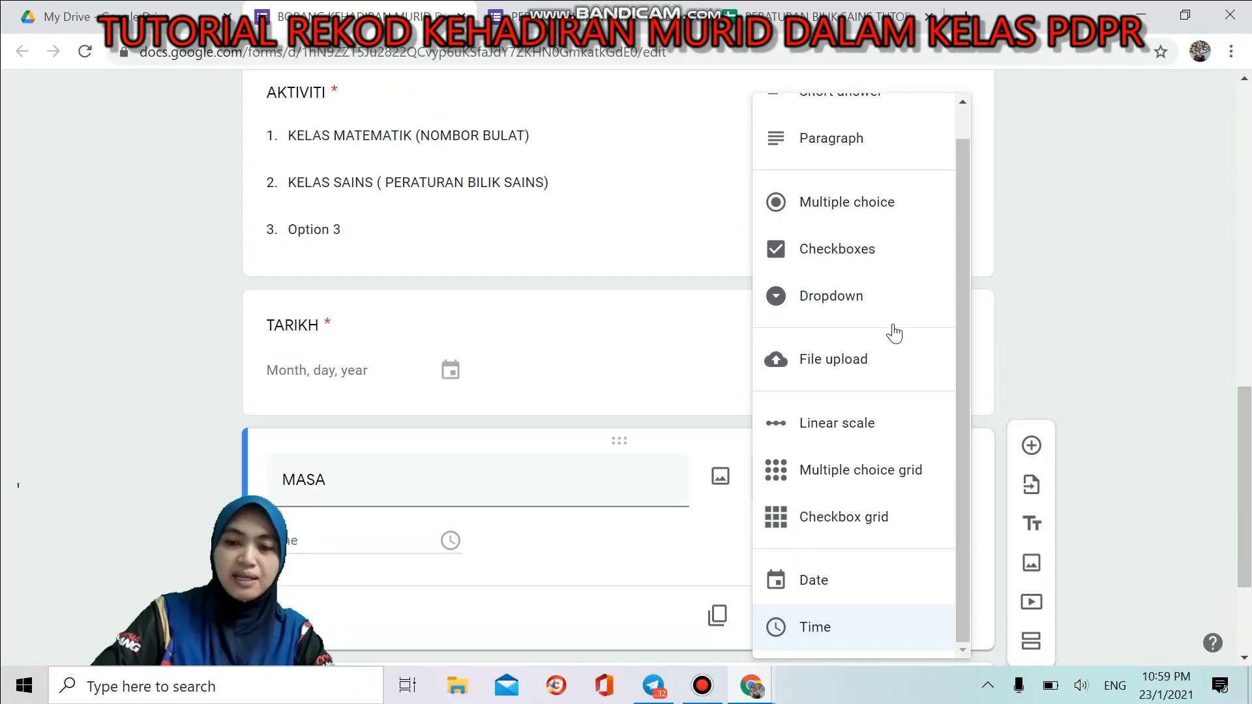
click(883, 315)
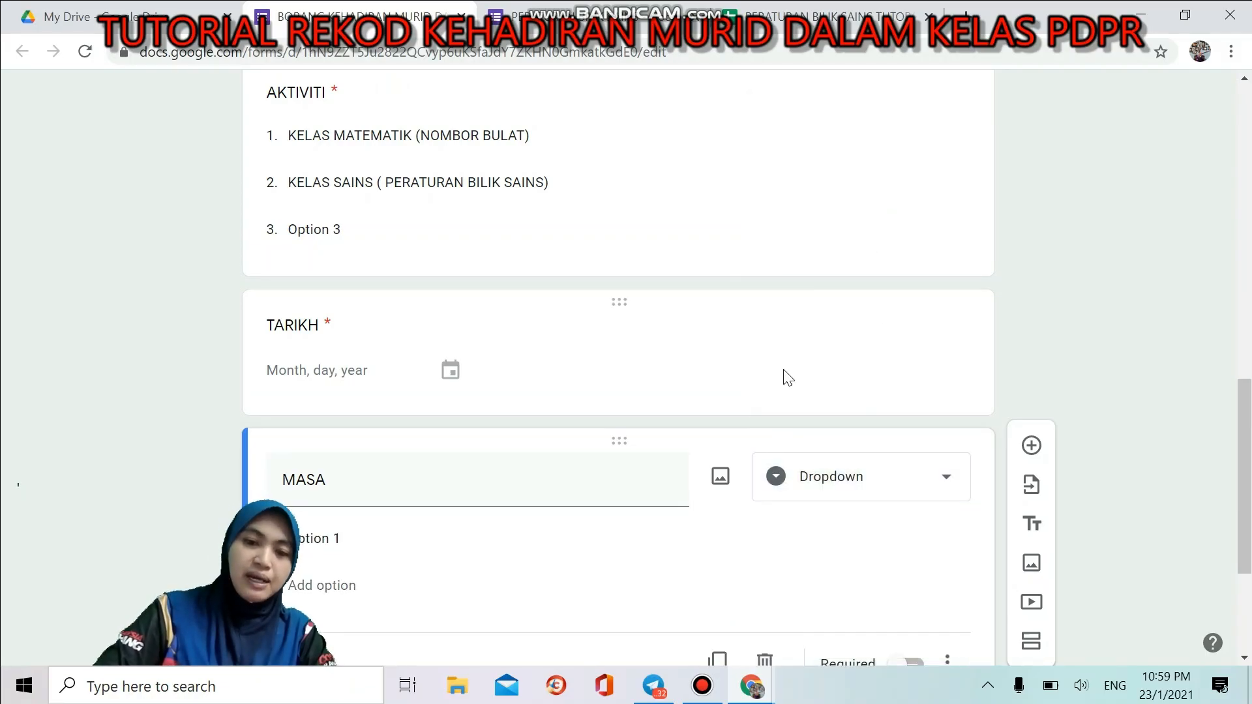
Step: Enter "8 - 10 PAGI" as the first option of the MASA dropdown and make the question required
click(384, 542)
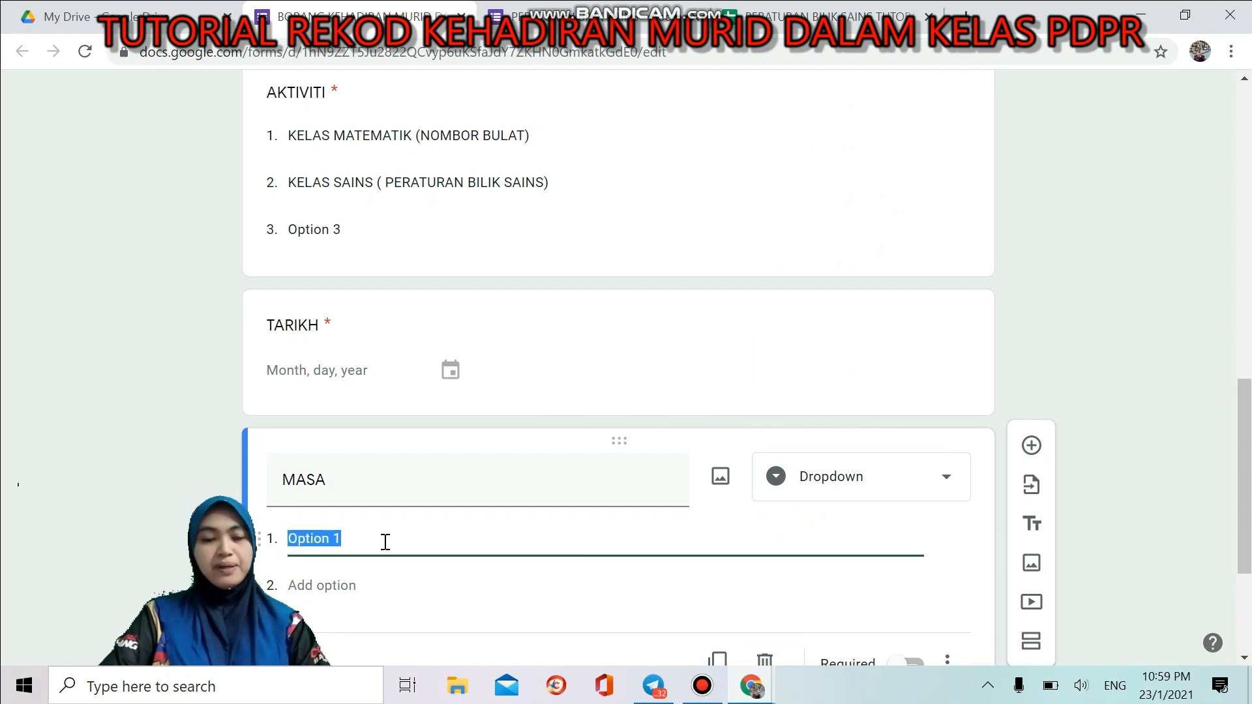
text(8 - 10 PAGI)
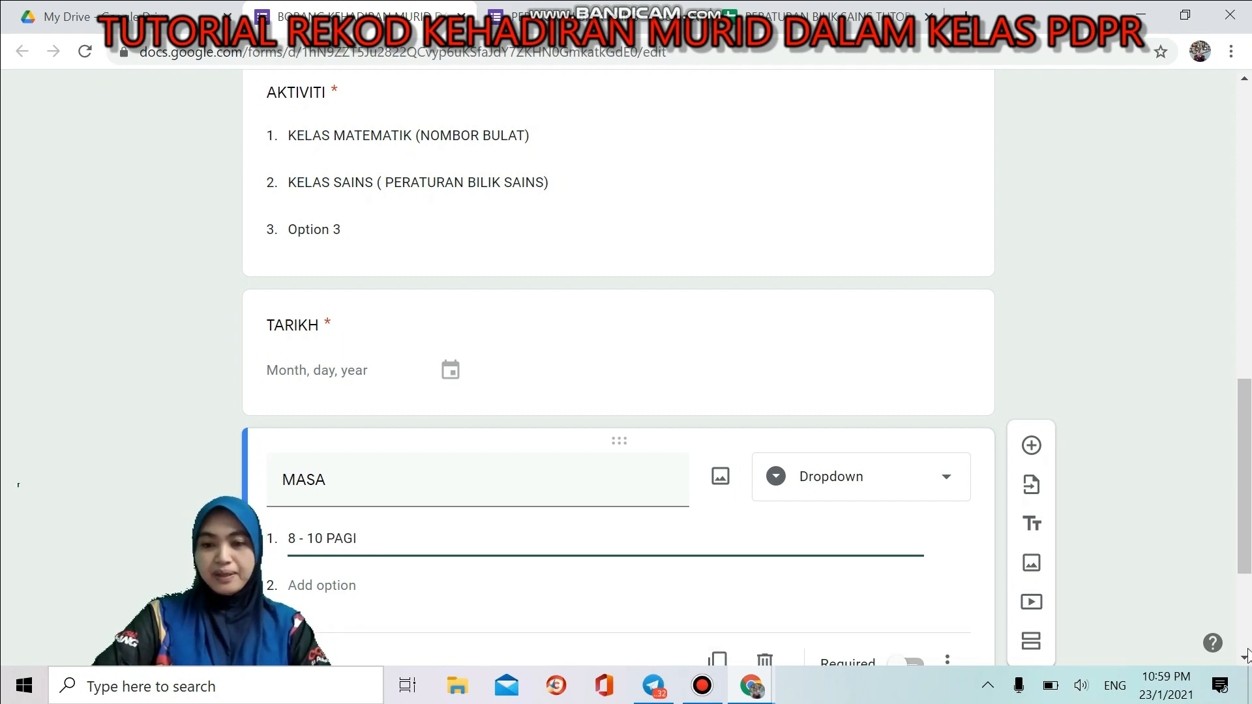
scroll(1071, 640, down, 2)
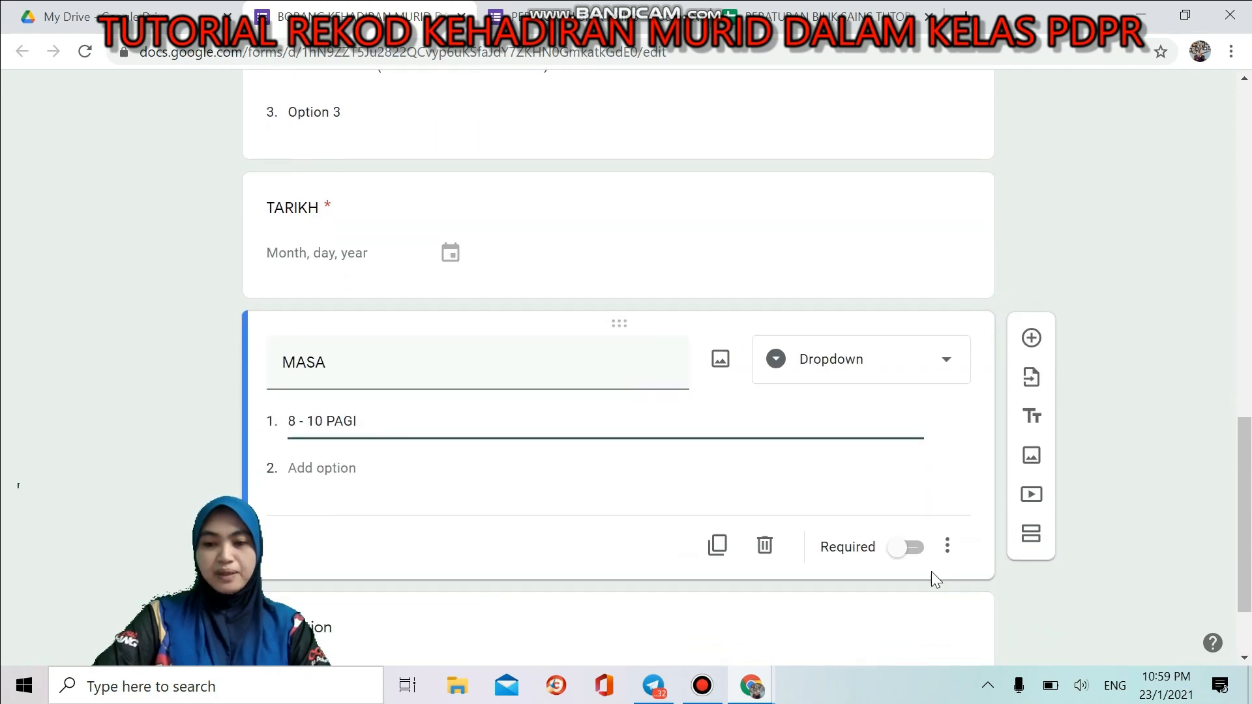
click(899, 554)
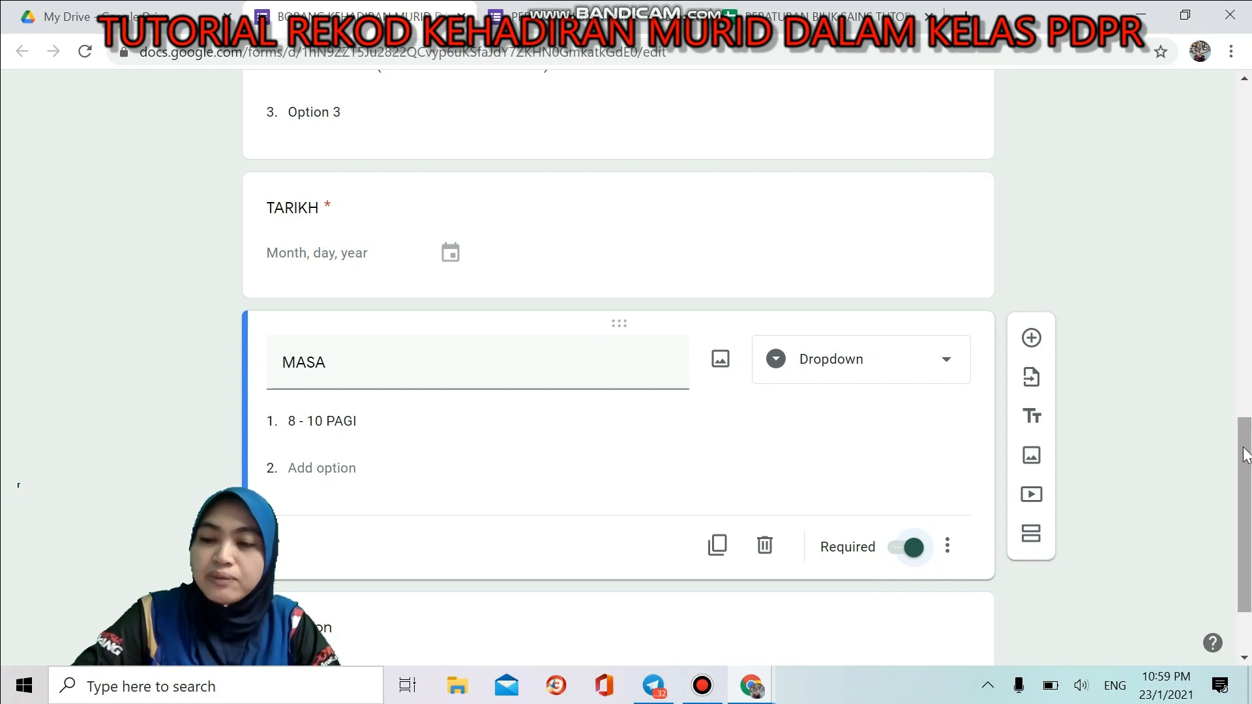
Step: Add a new section directly after the TARIKH question and title it "KUIZ SAINS"
drag(1246, 450, 1245, 399)
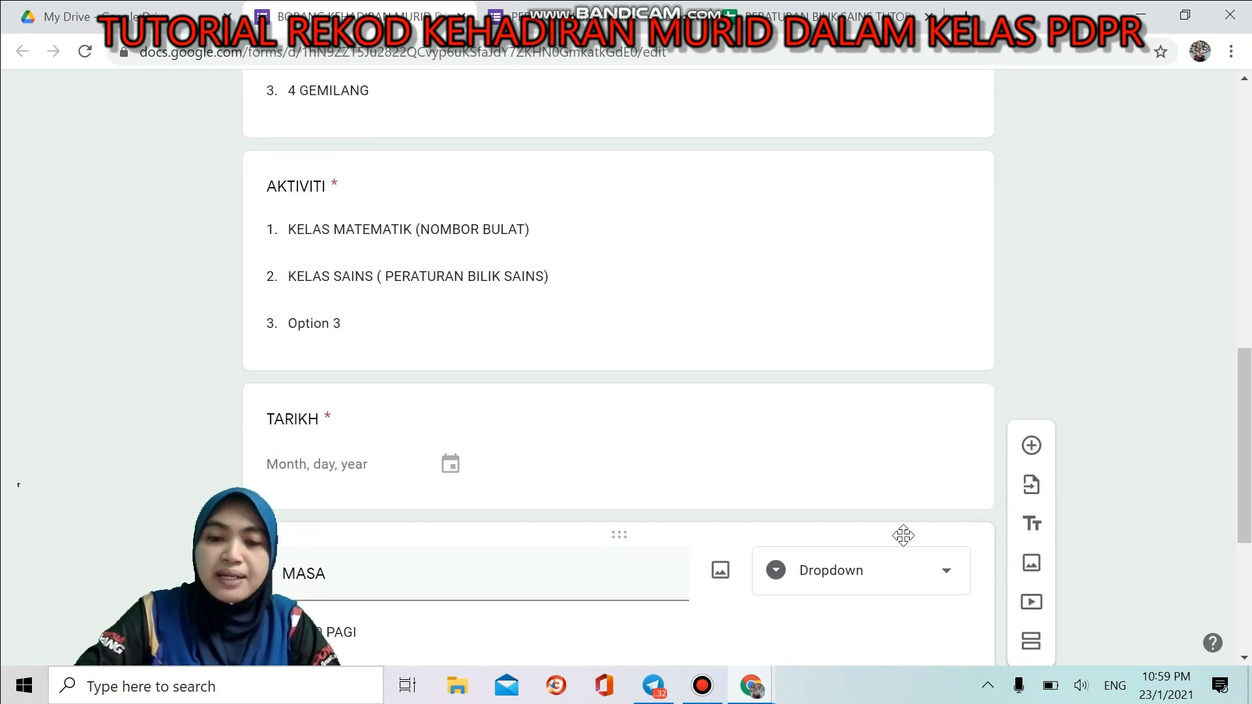
click(927, 484)
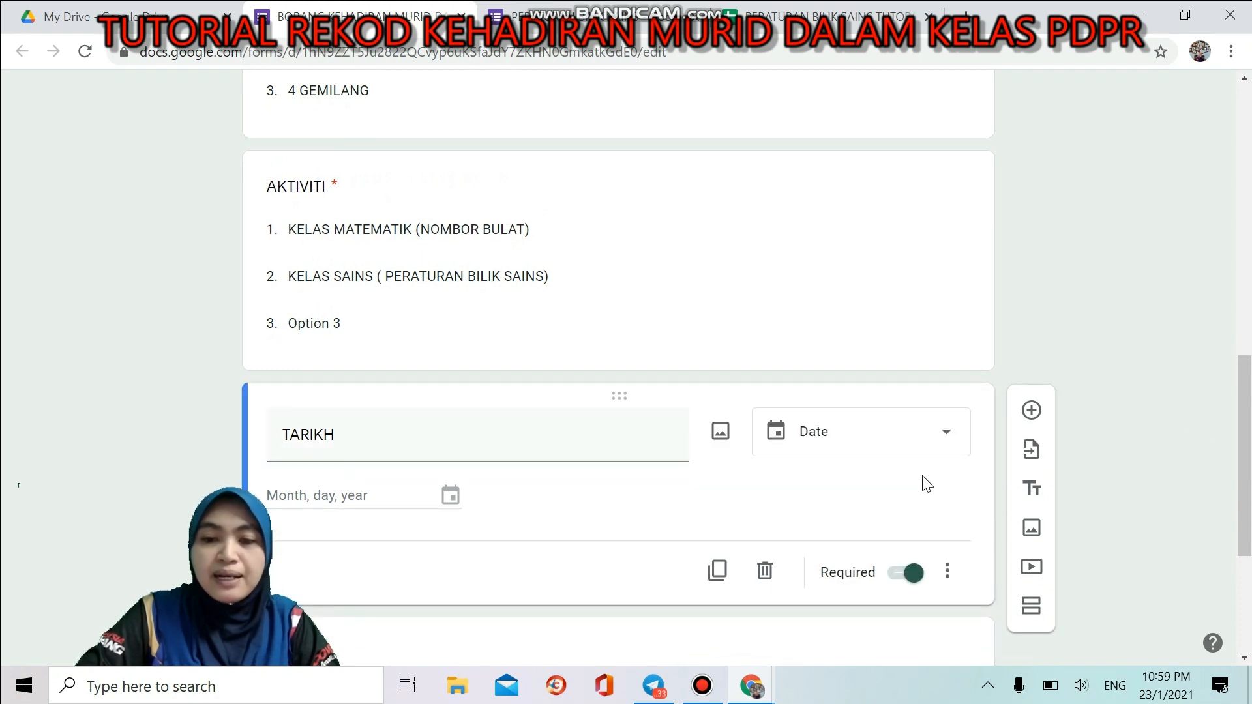
drag(1247, 547, 1250, 686)
click(1249, 686)
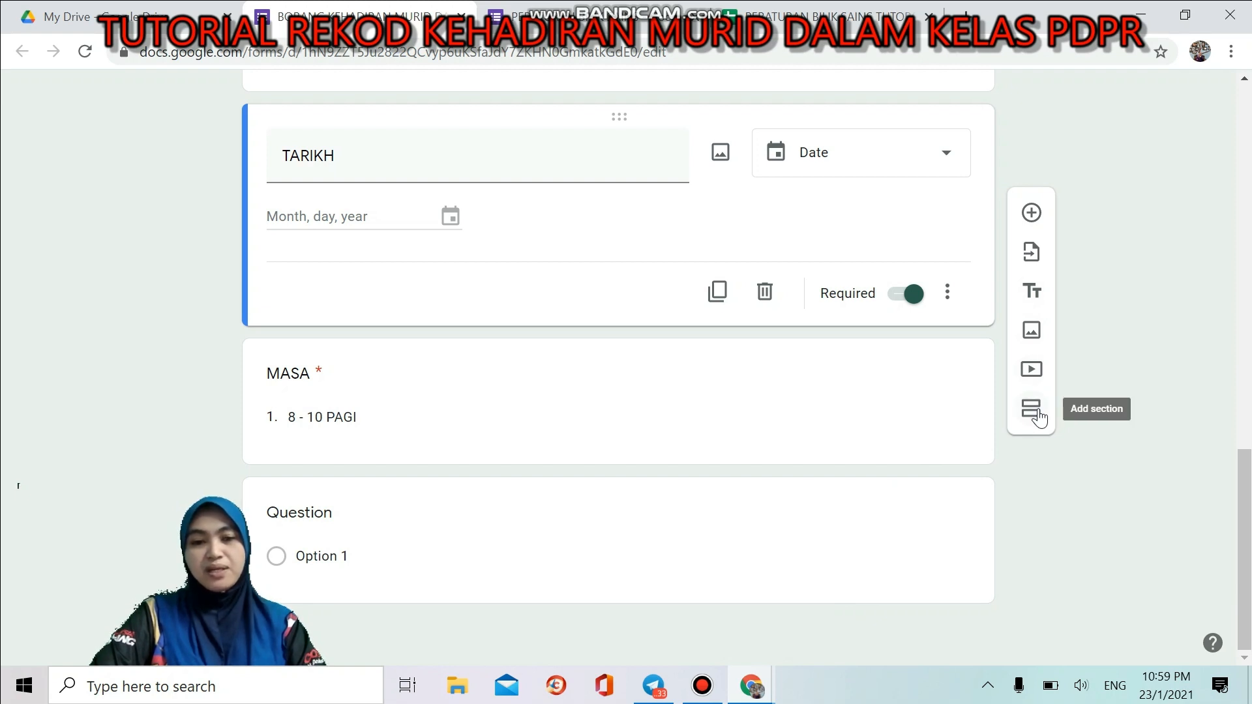
click(1037, 411)
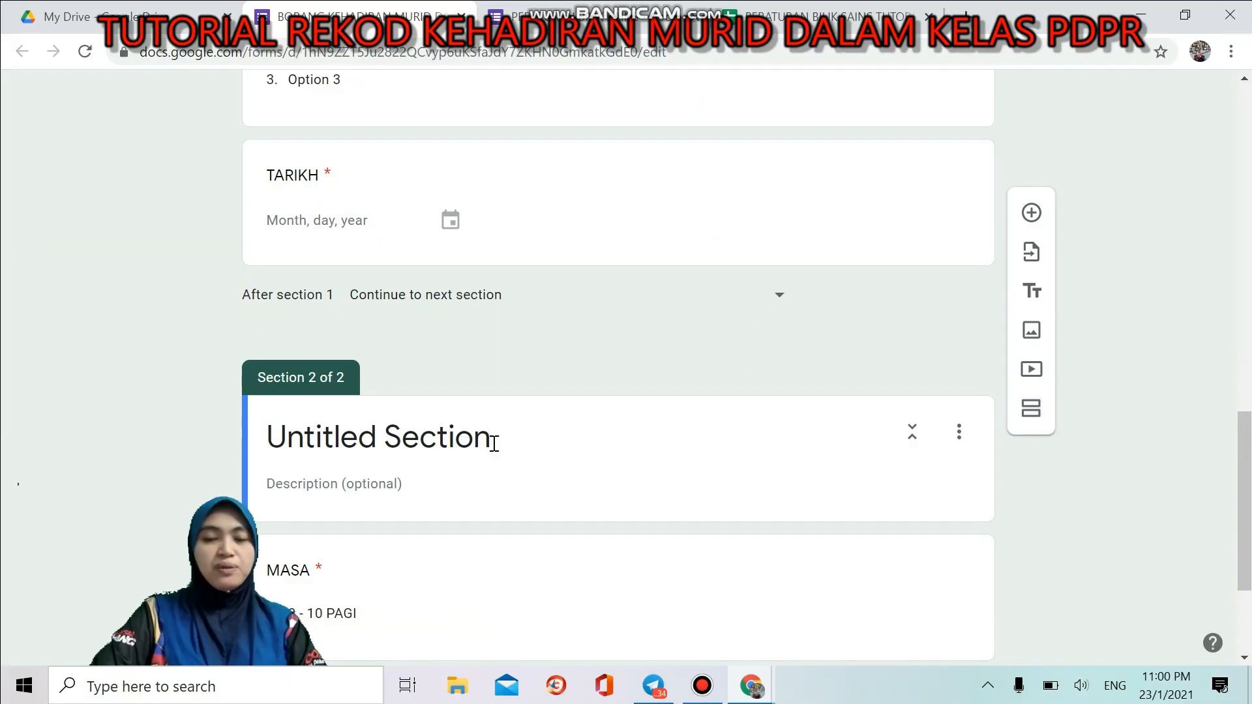
click(503, 442)
text(KUIZ)
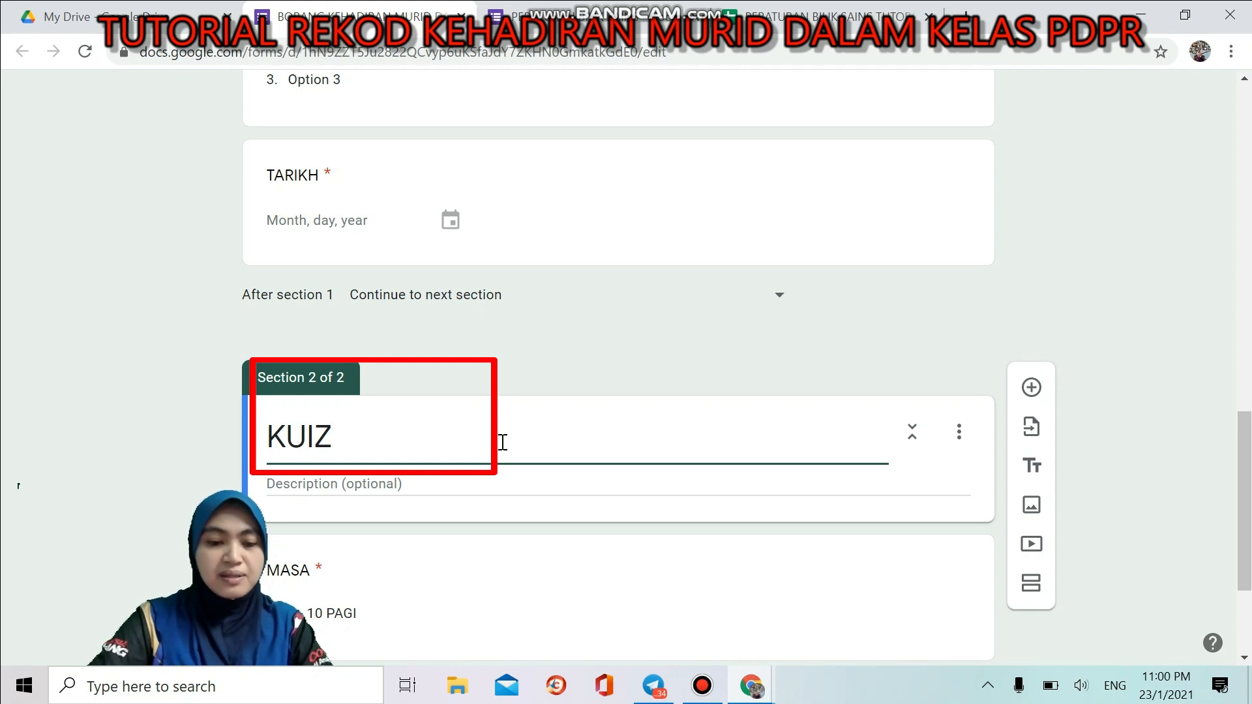
text( SAINS)
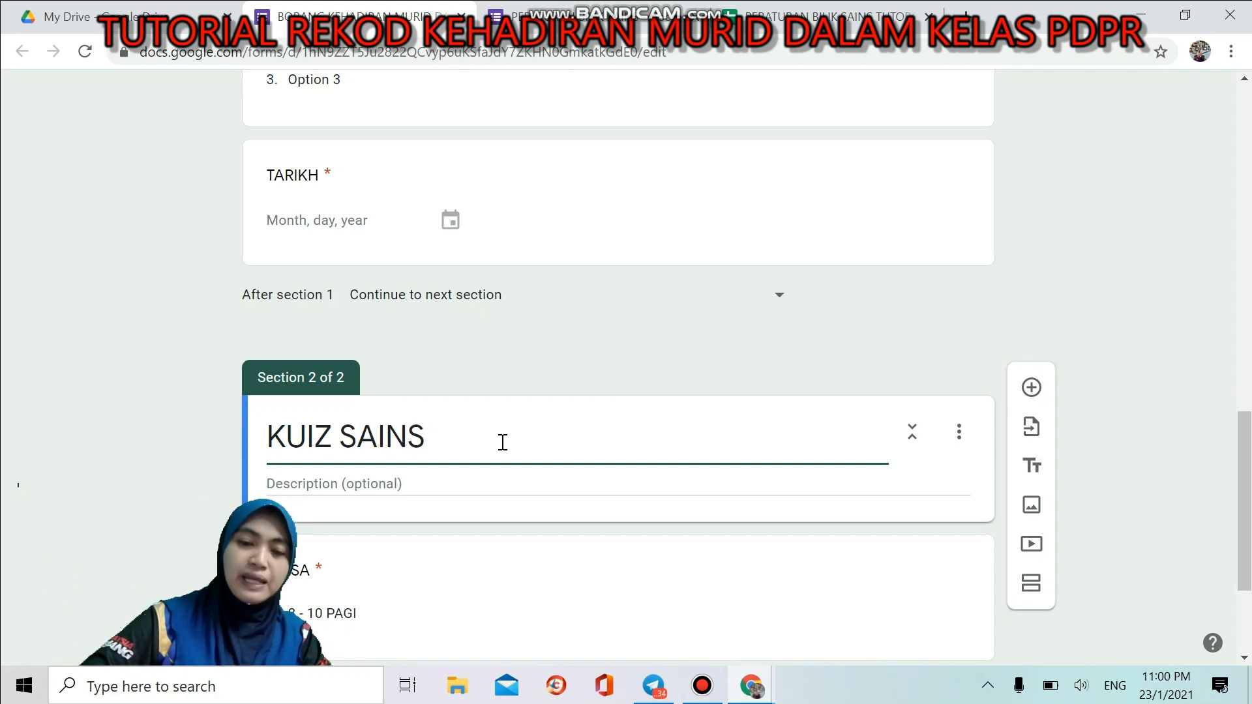
Step: Add the description "SILA JAWAB SEMUA SOALAN" to the KUIZ SAINS section and open the MASA question below it for editing
click(424, 483)
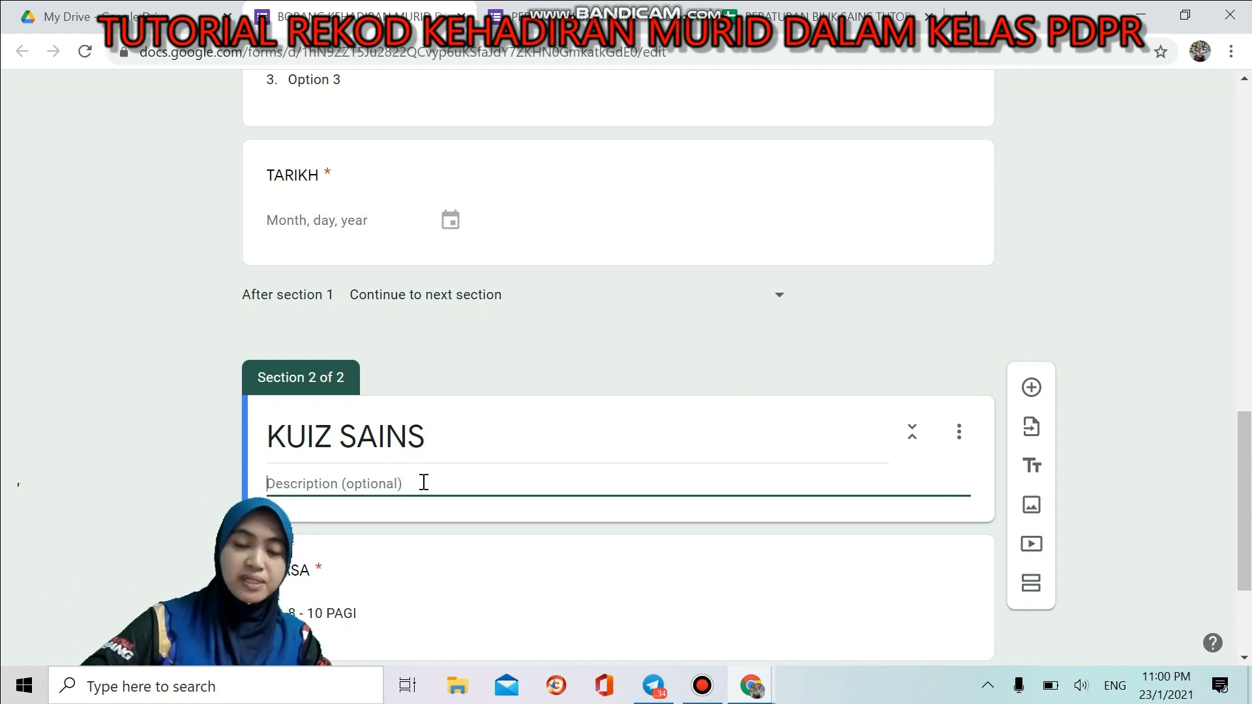
triple_click(434, 435)
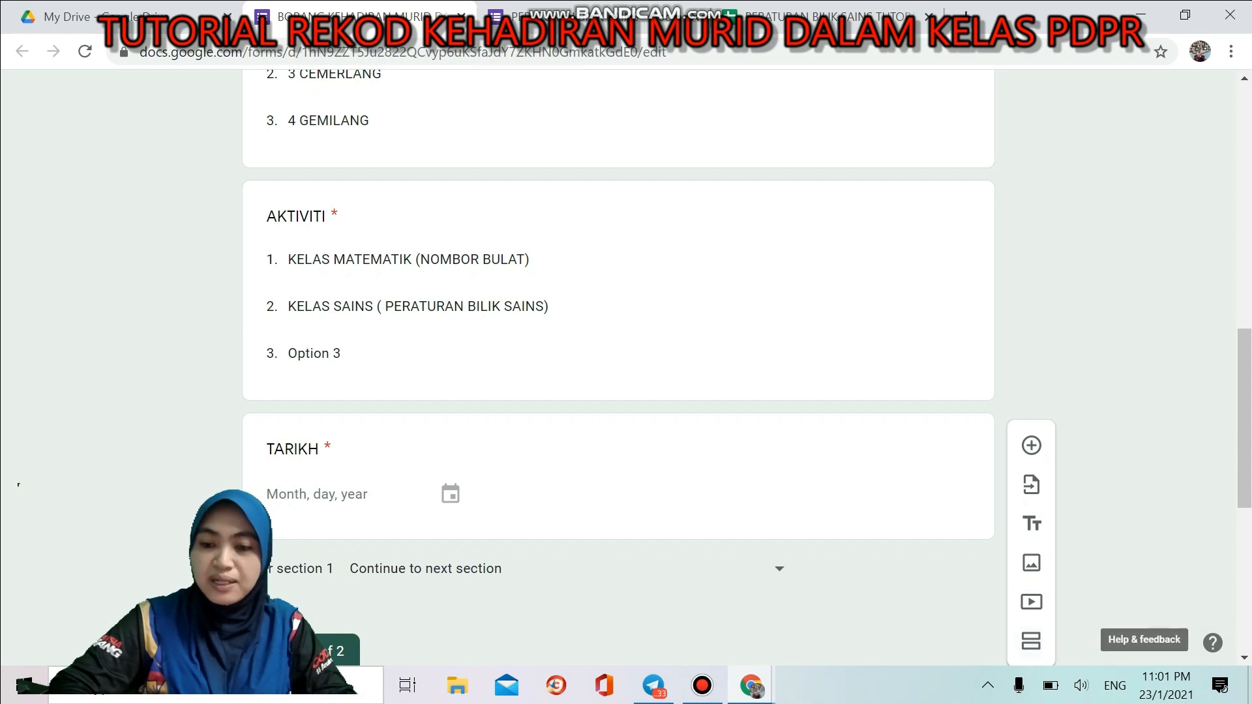
scroll(1246, 658, down, 5)
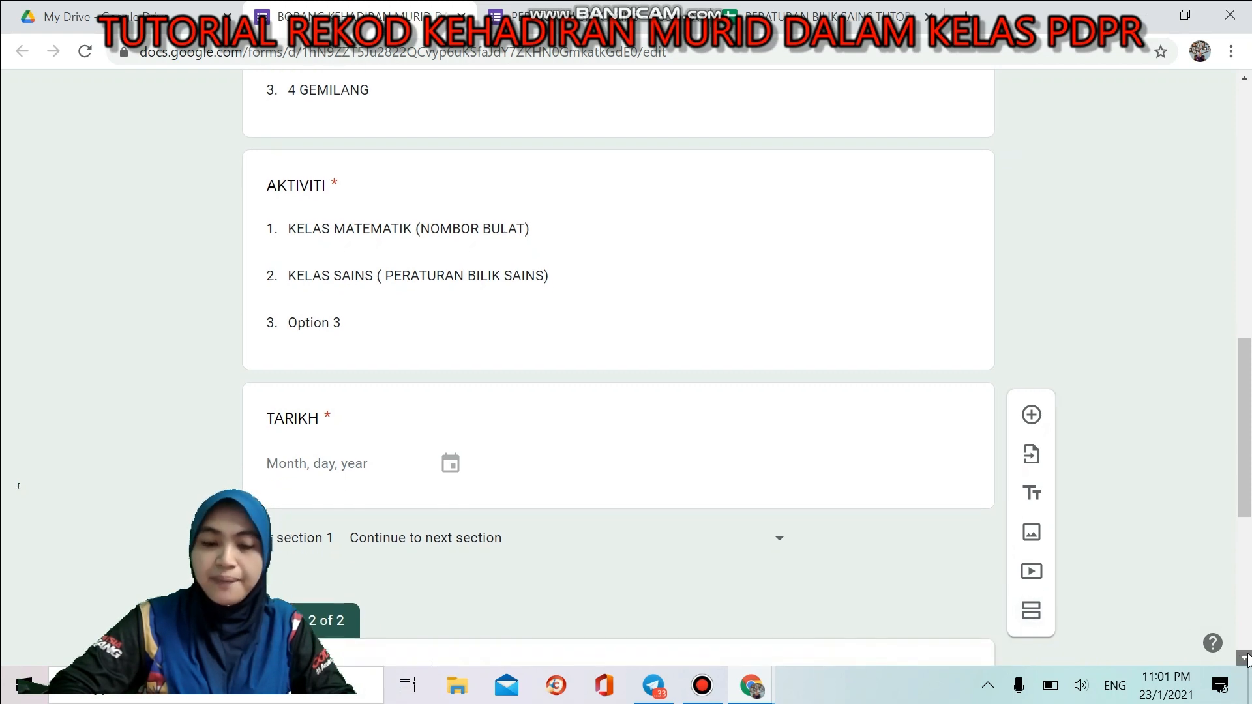
scroll(1248, 660, down, 2)
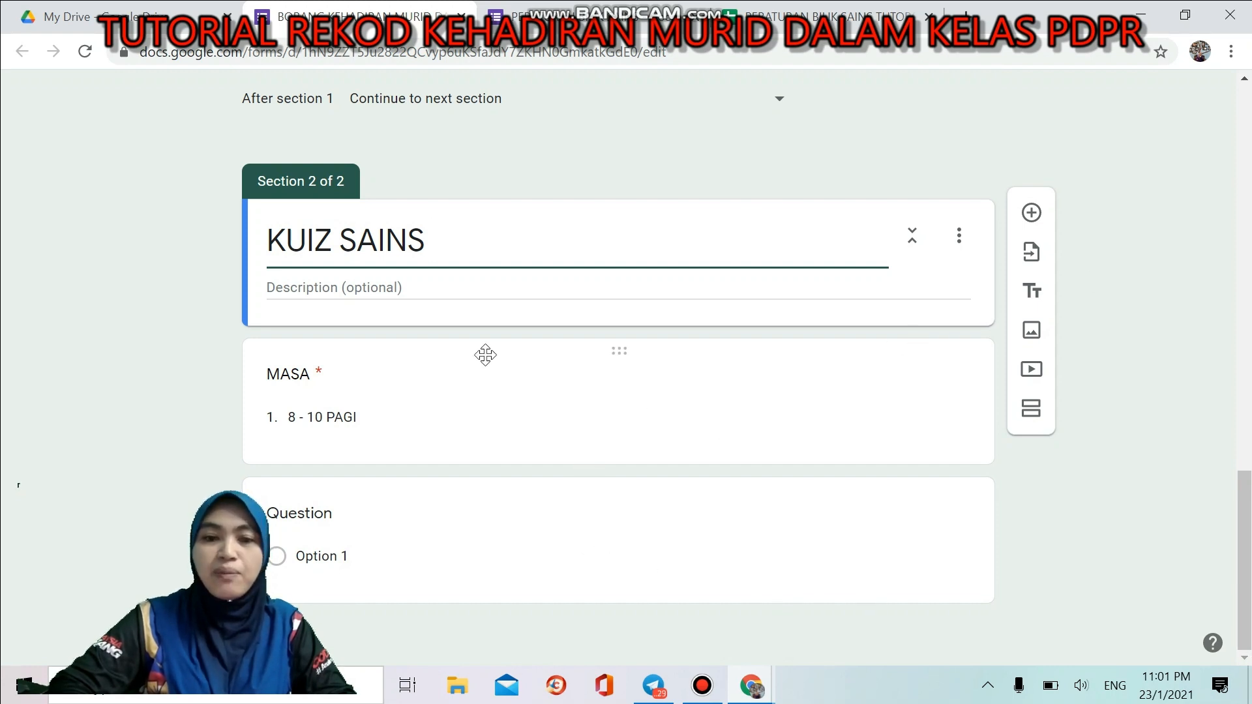
click(449, 277)
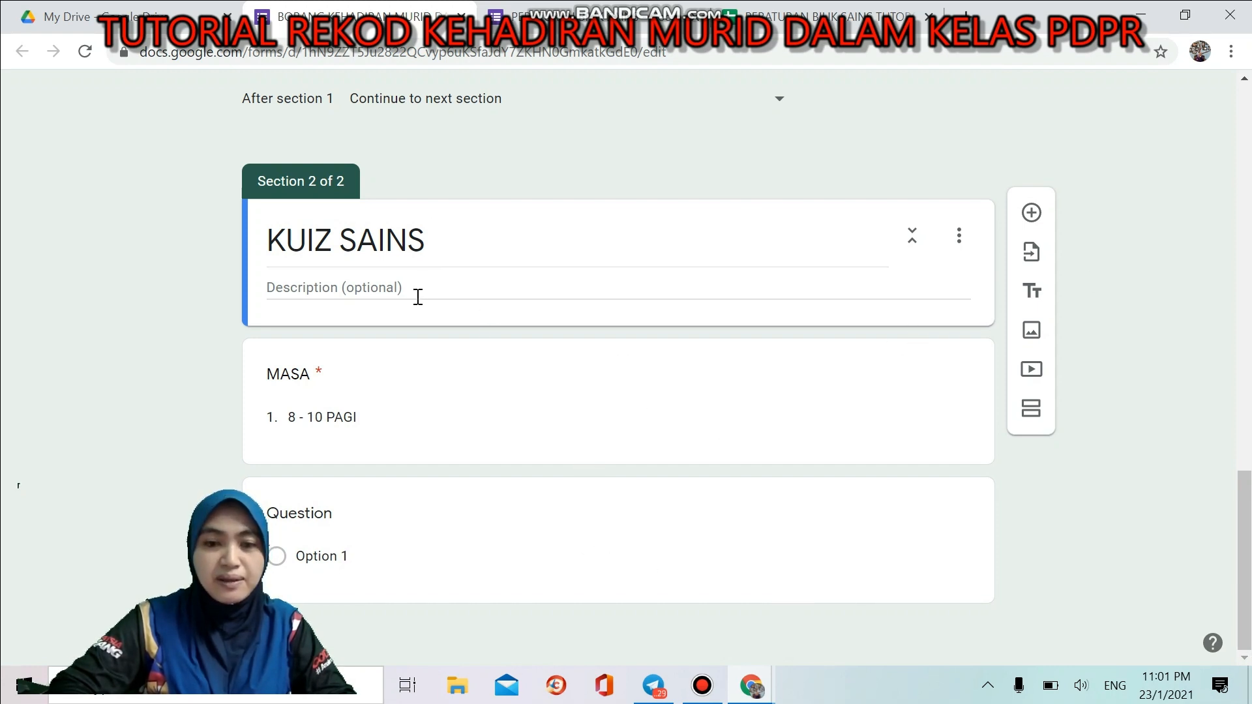
click(419, 296)
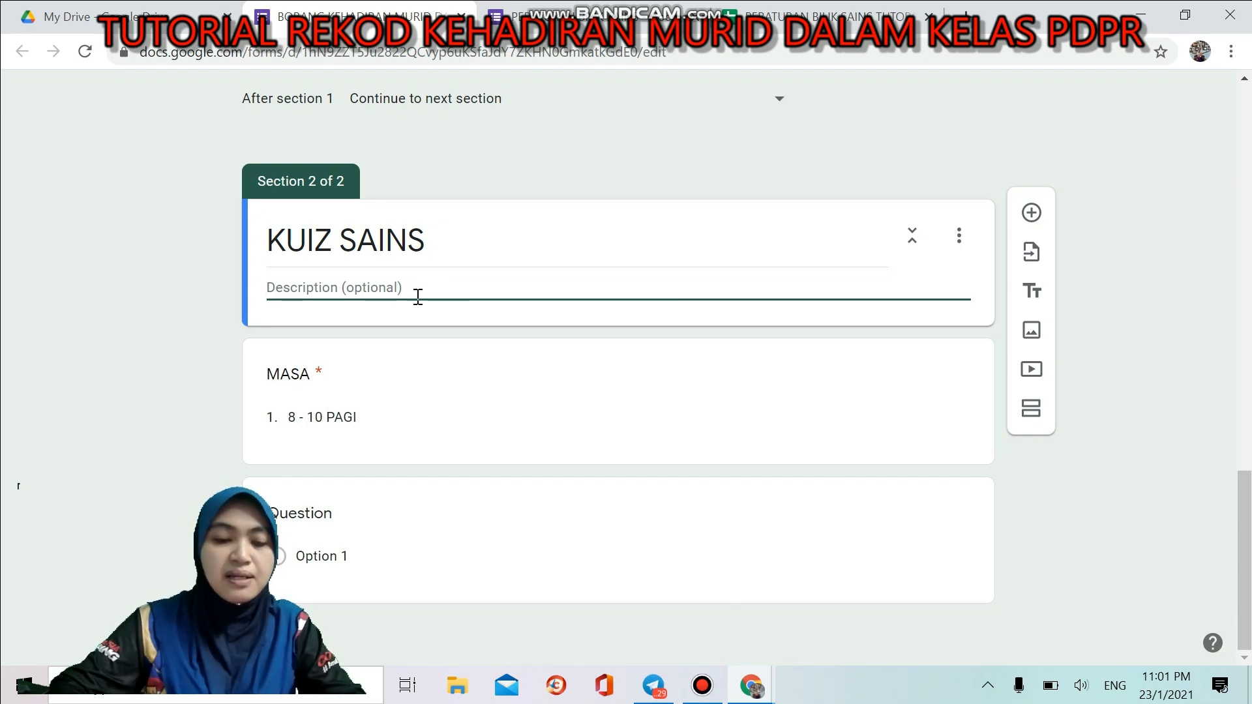
text(SILA JA)
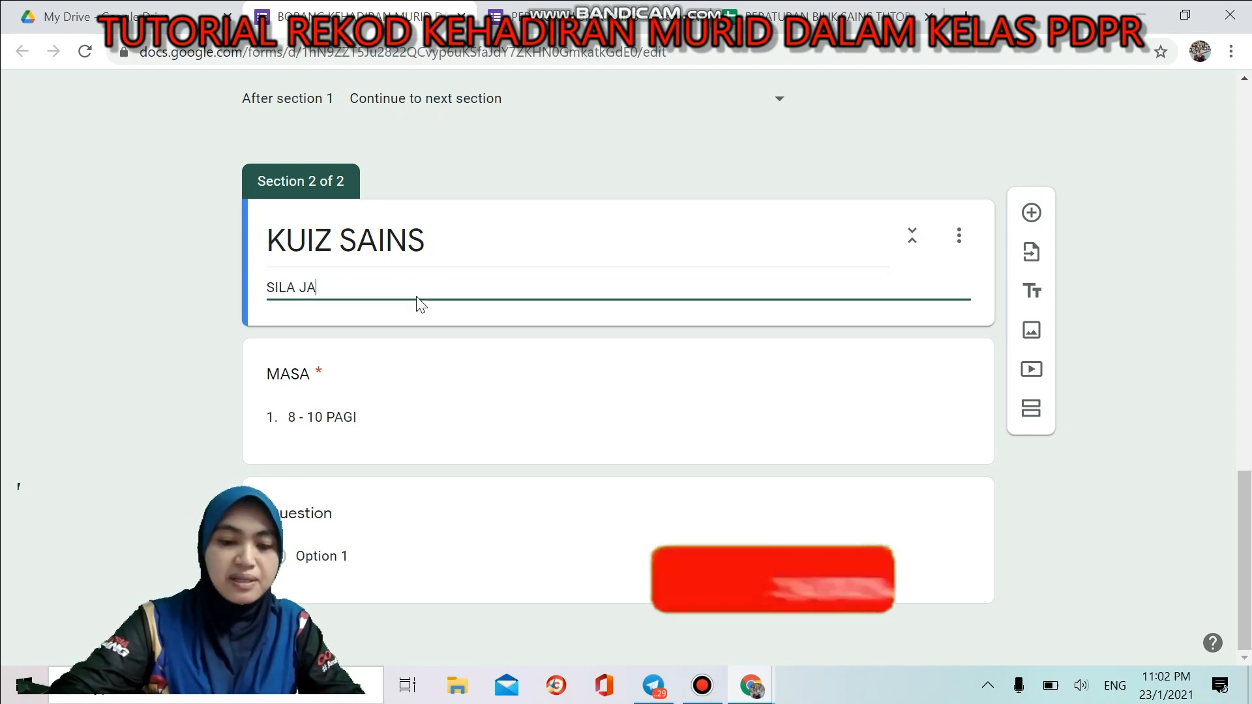
text(WAB SEMU)
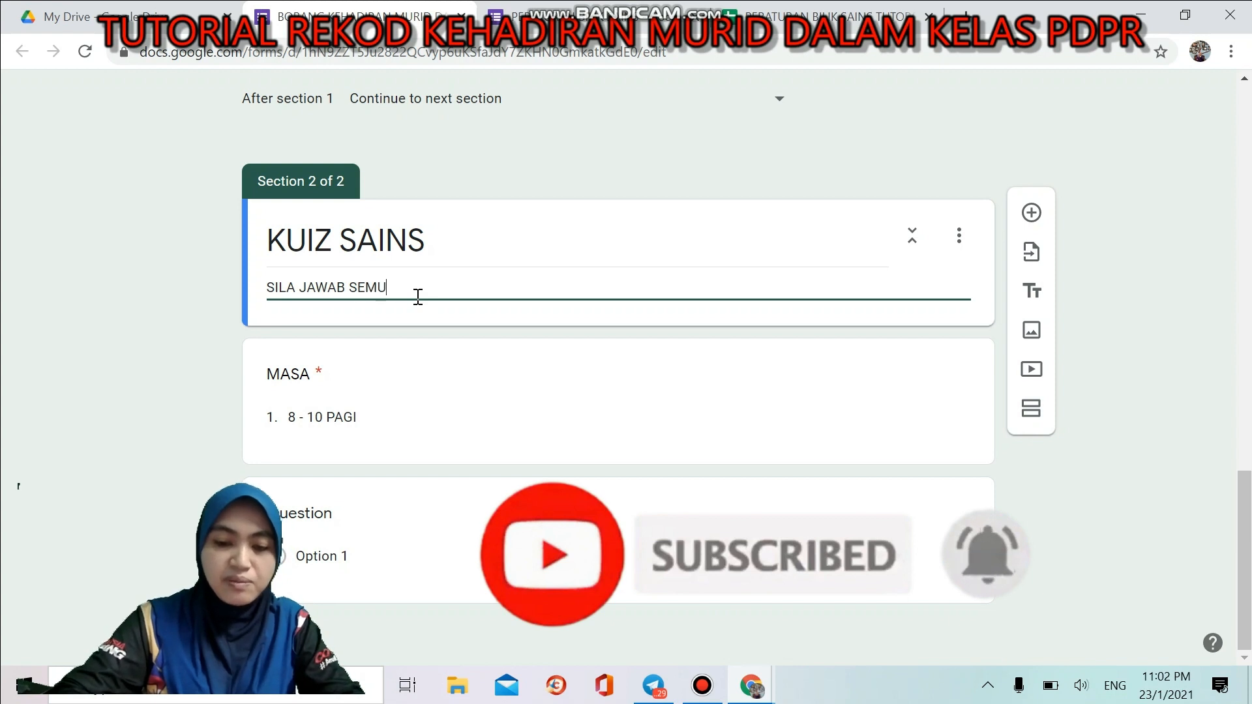
text(A SOALAN)
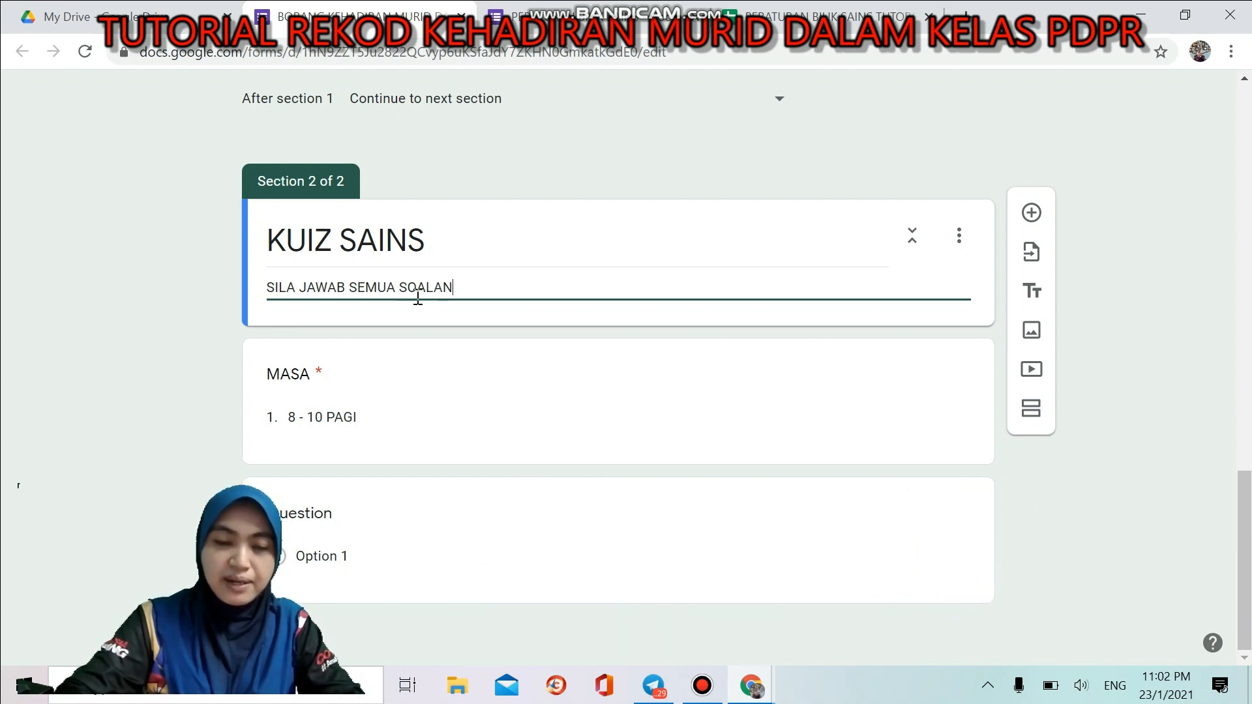
click(368, 429)
click(338, 385)
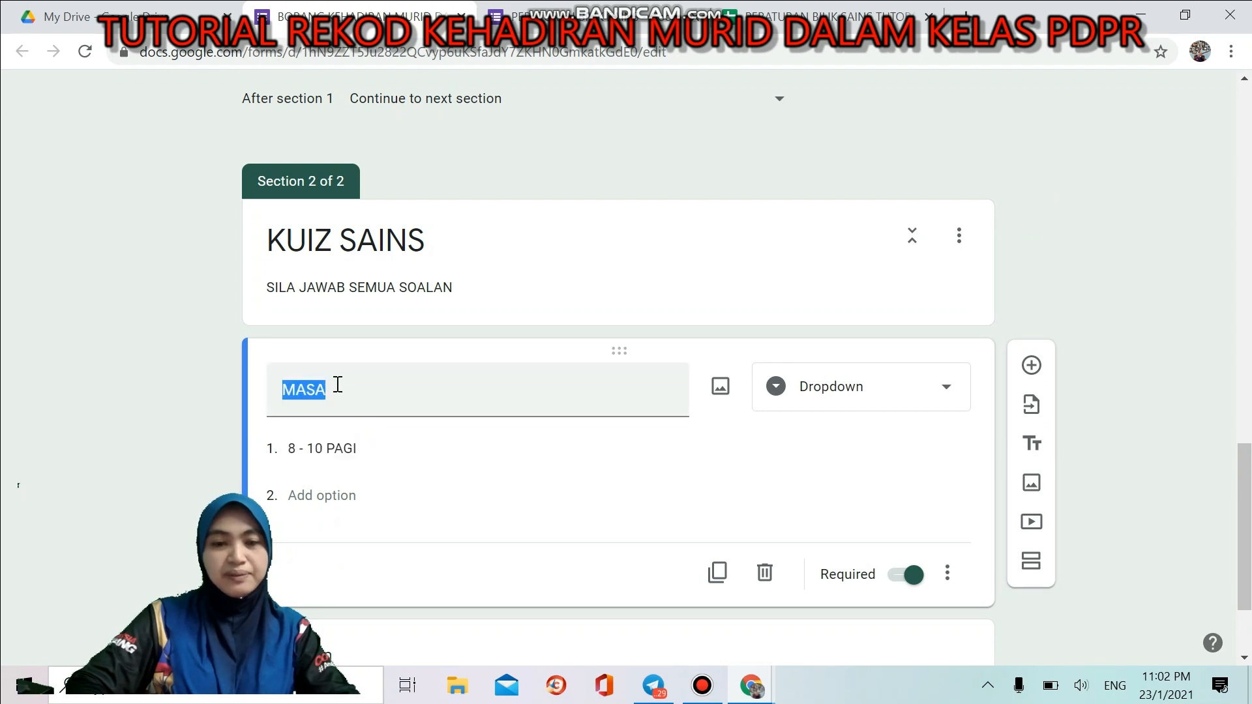
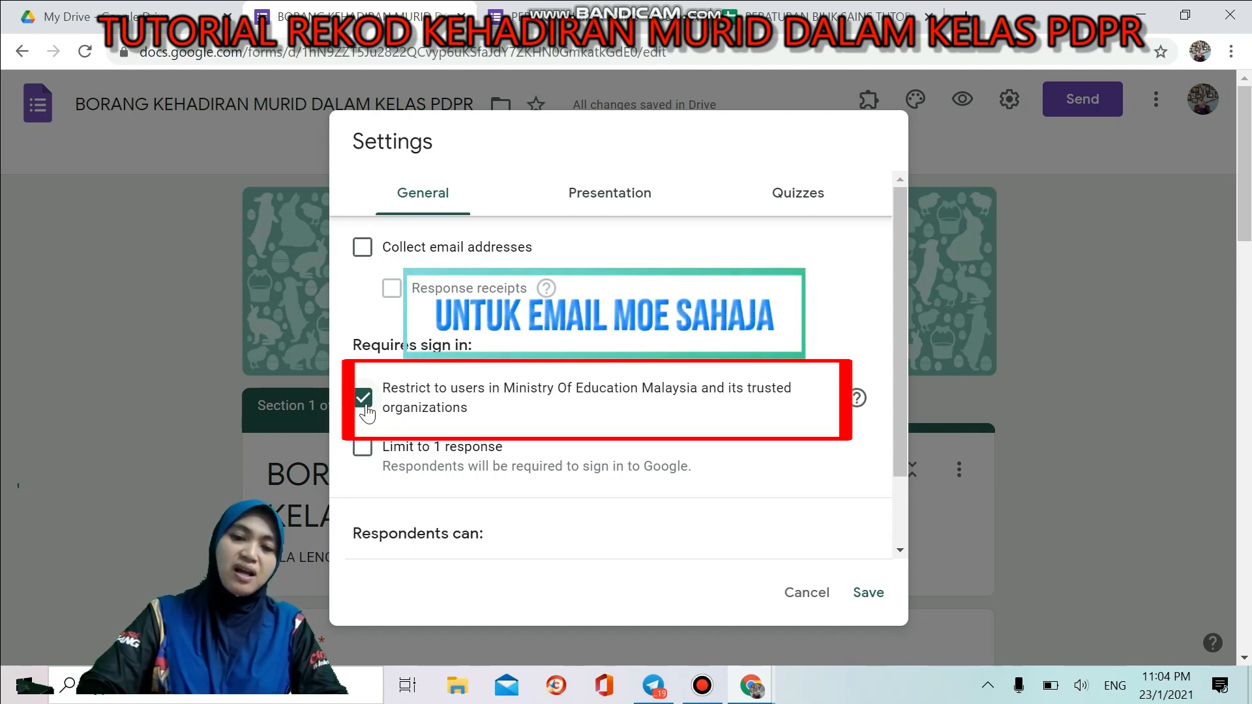
Step: Remove the sign-in restriction to Ministry Of Education Malaysia users and show the form's presentation settings
click(364, 406)
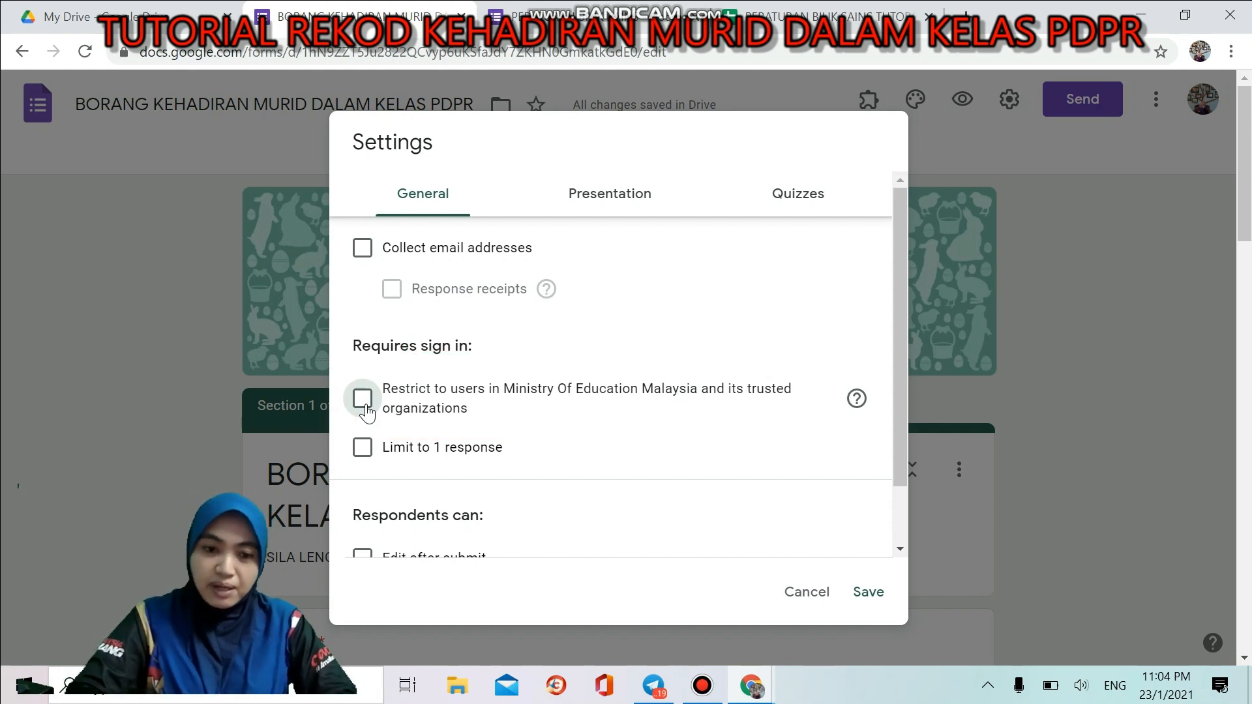
click(903, 551)
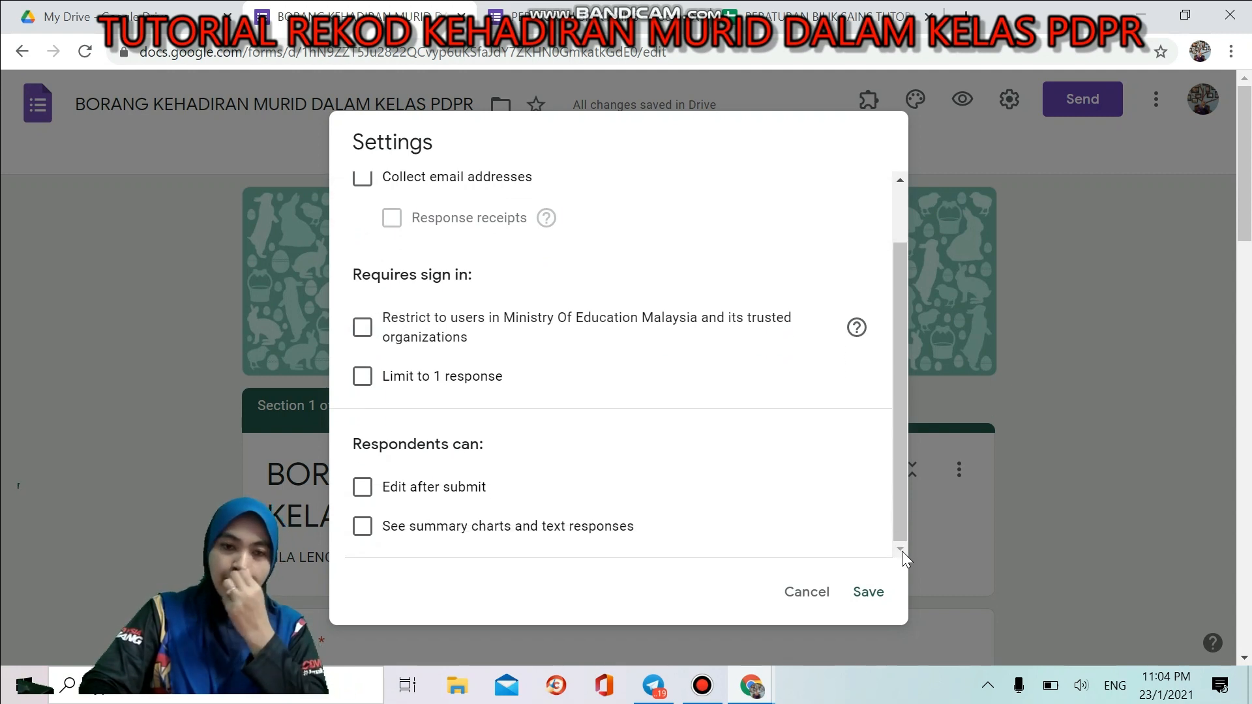
click(898, 181)
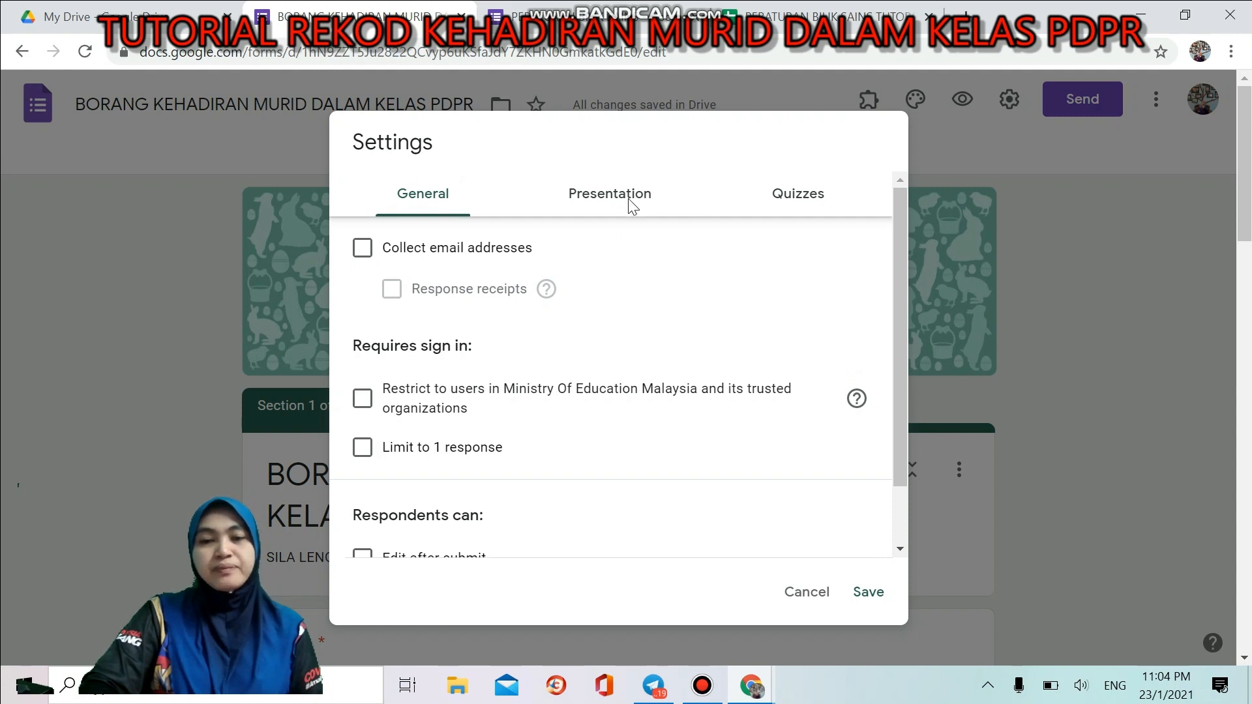
click(630, 205)
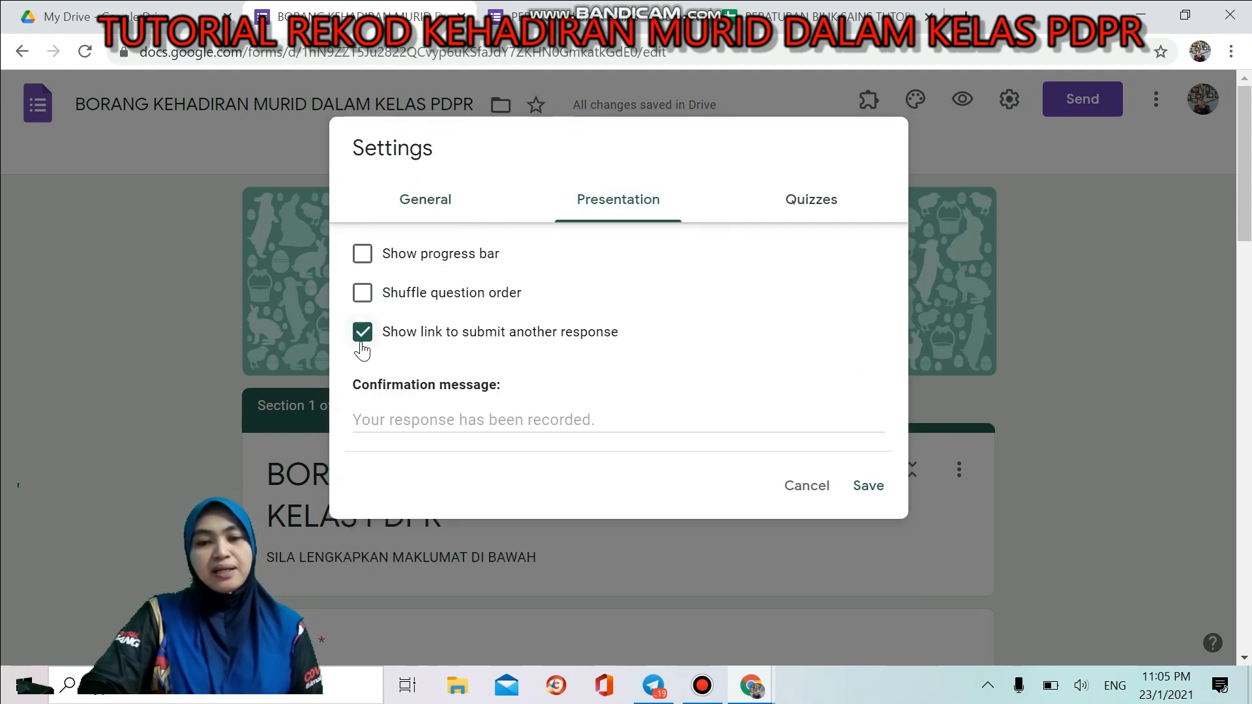
click(362, 333)
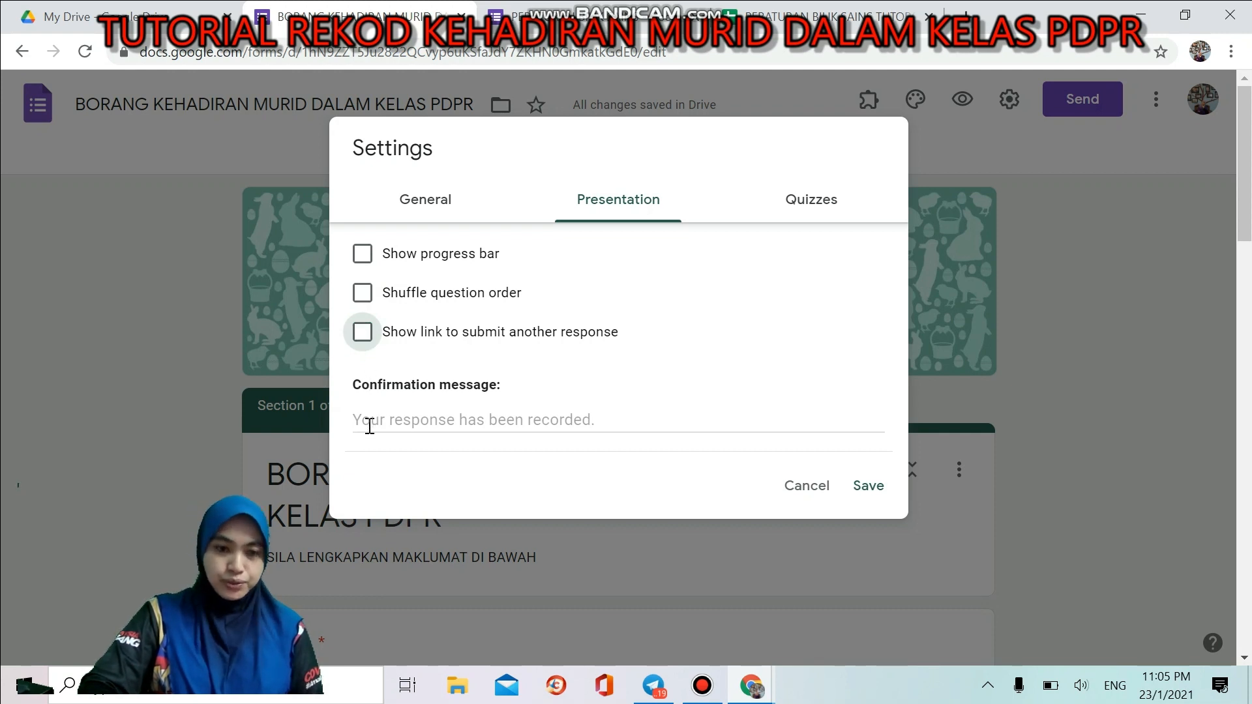
click(369, 426)
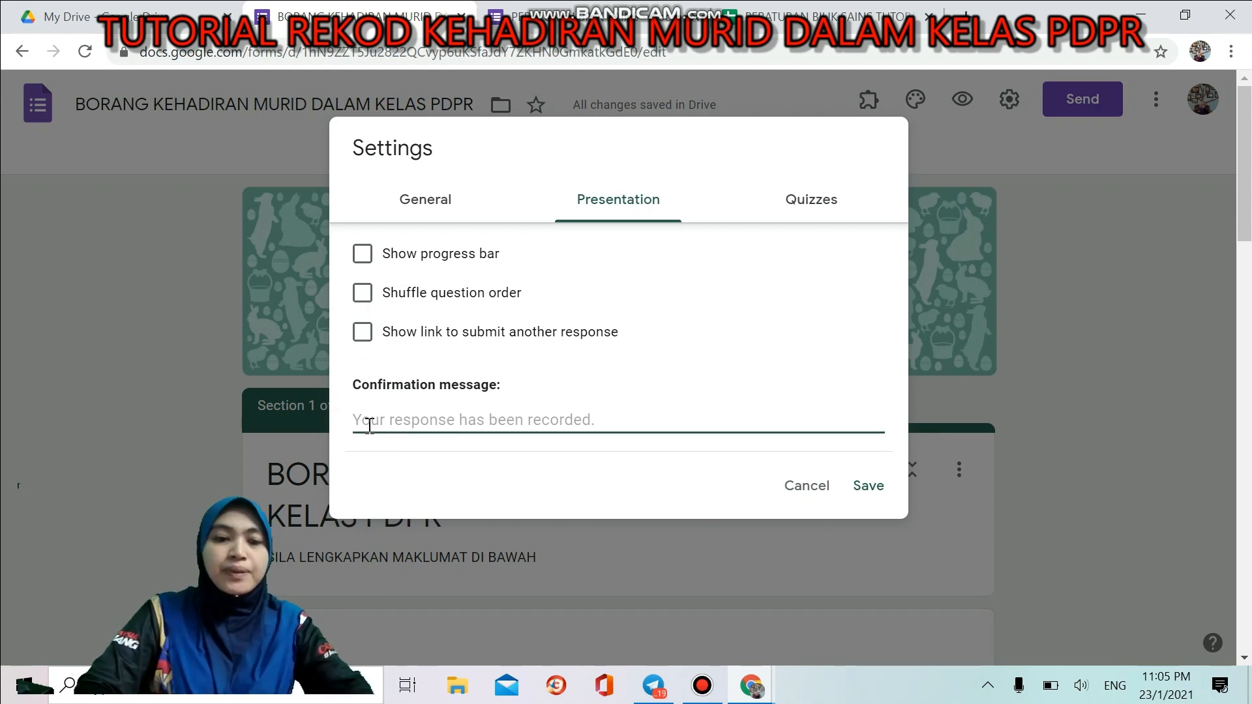
click(362, 332)
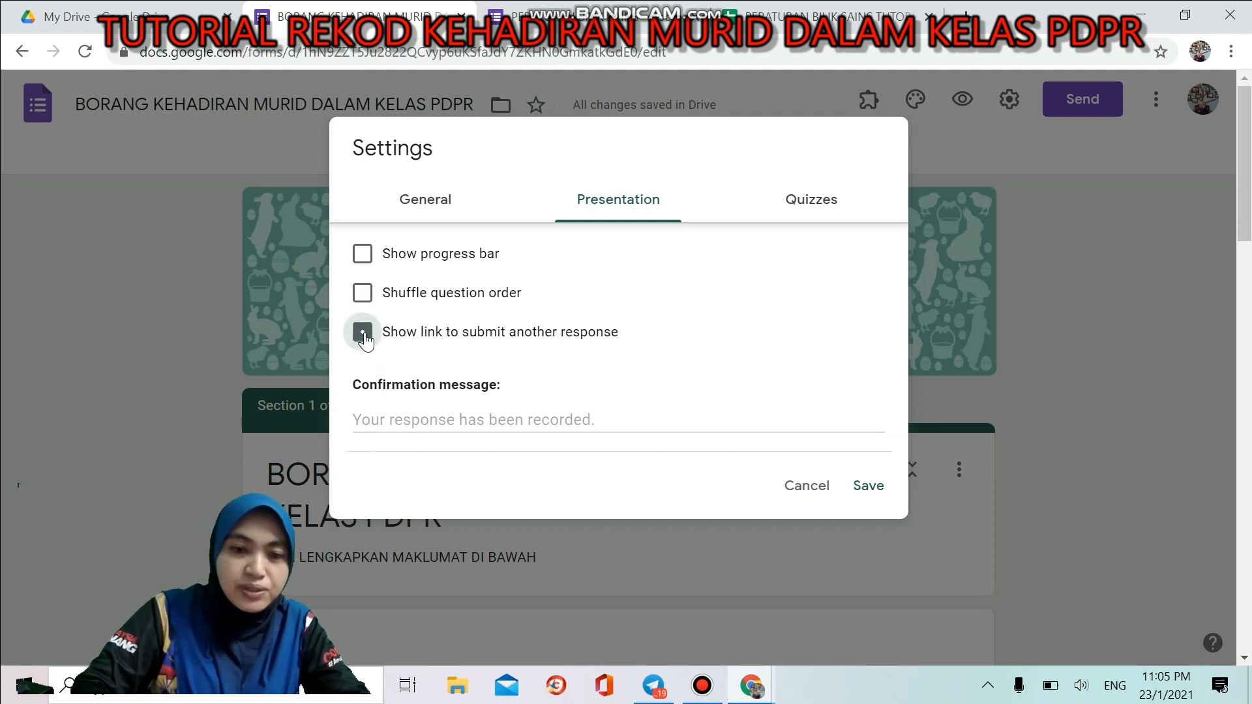
Step: Set the confirmation message to "TERIMA KASIH DI ATAS KERJASAMA" and save the form settings without making it a quiz
click(415, 420)
text(ter)
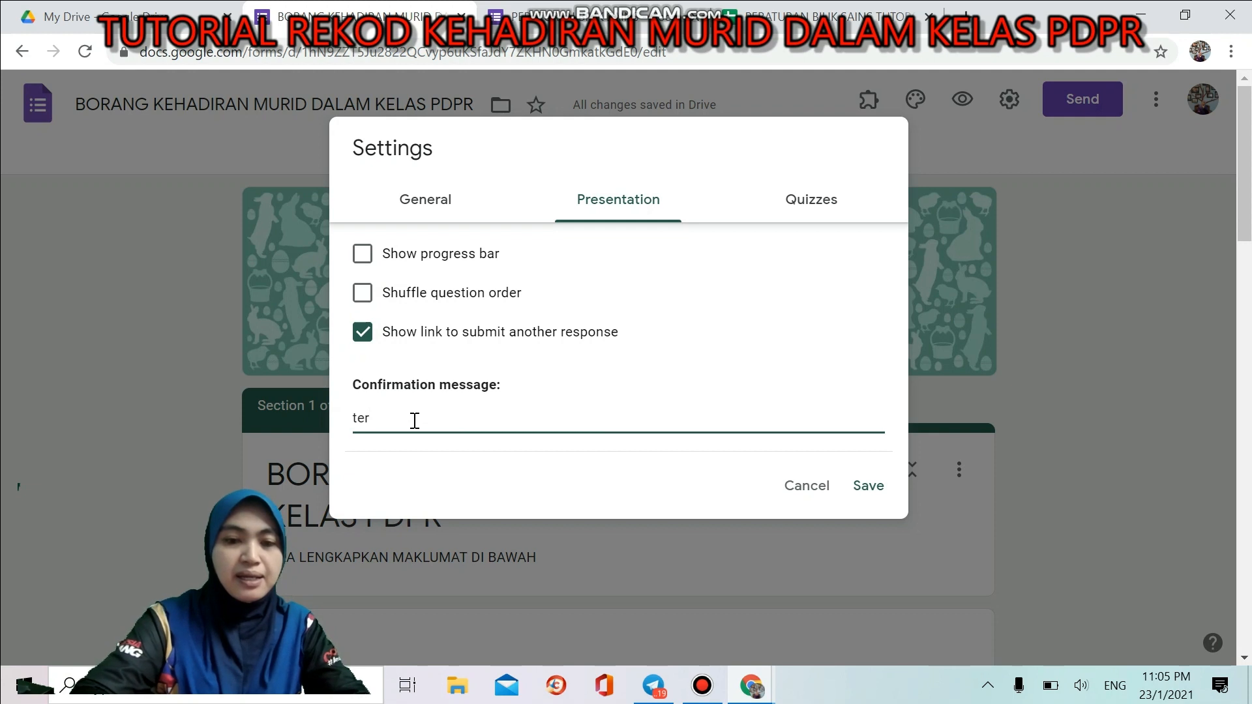
key(BackSpace)
text(TERIMA KASIH DI ATAS KERJASAMA)
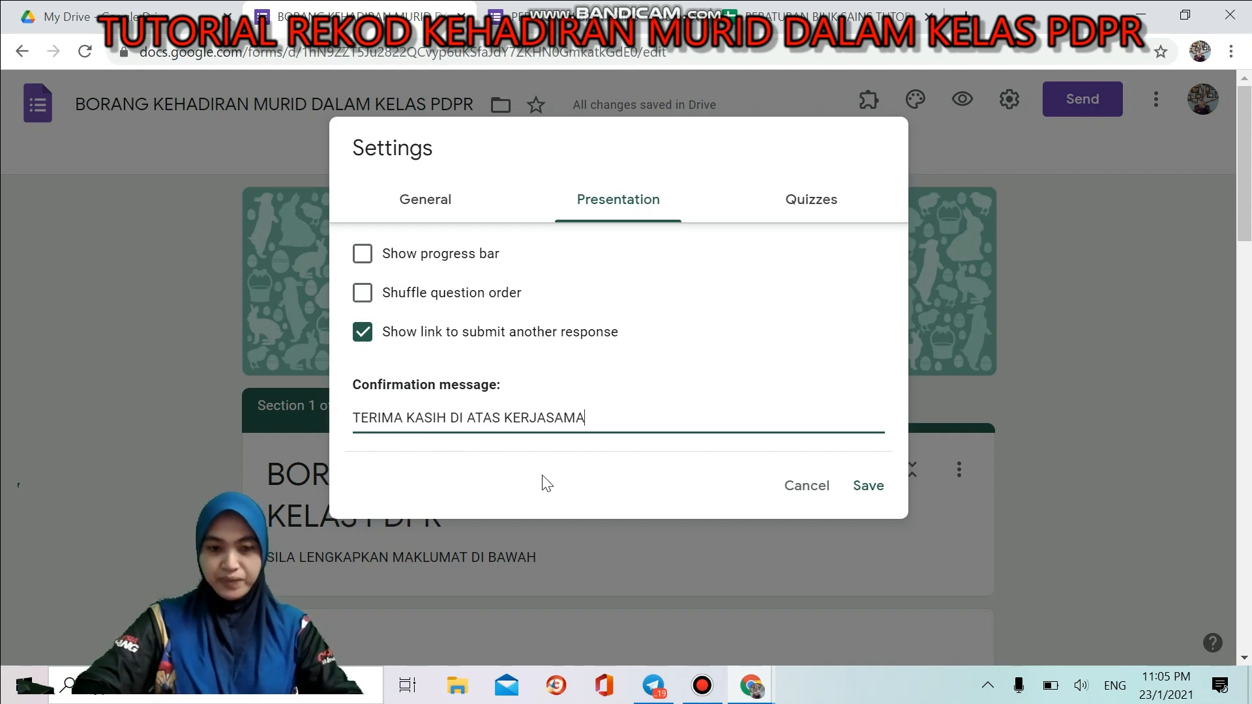
click(827, 209)
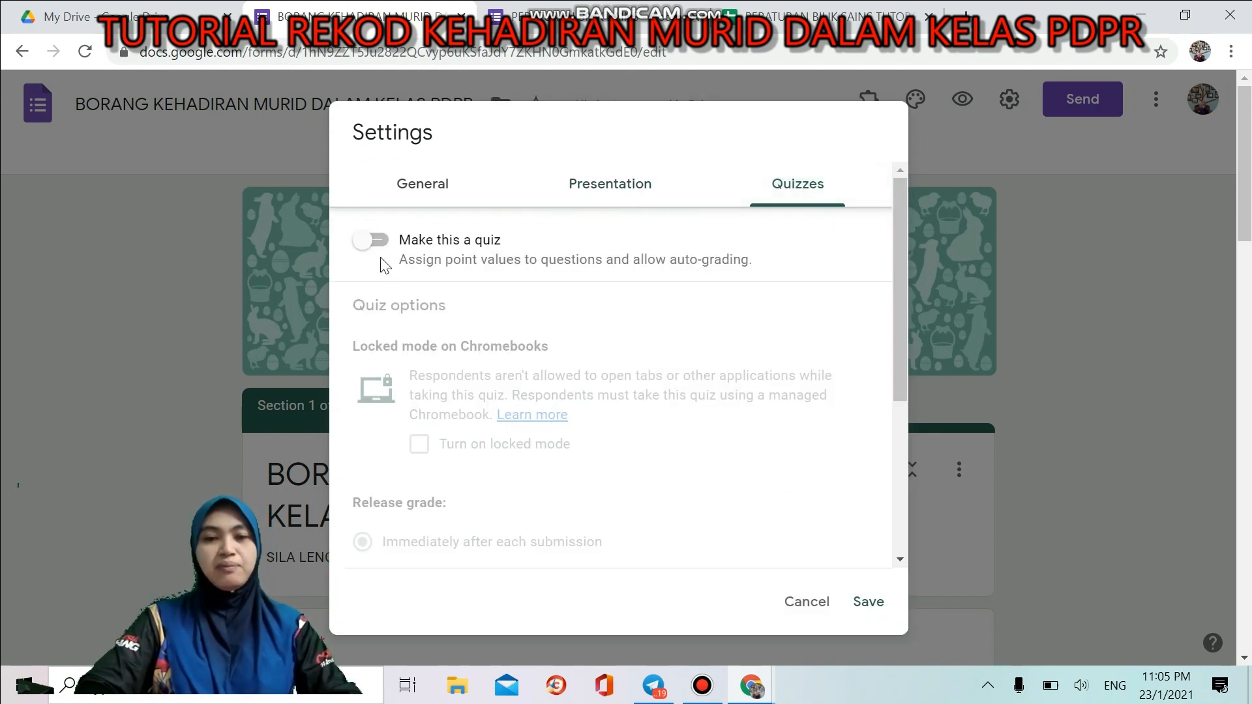
click(869, 602)
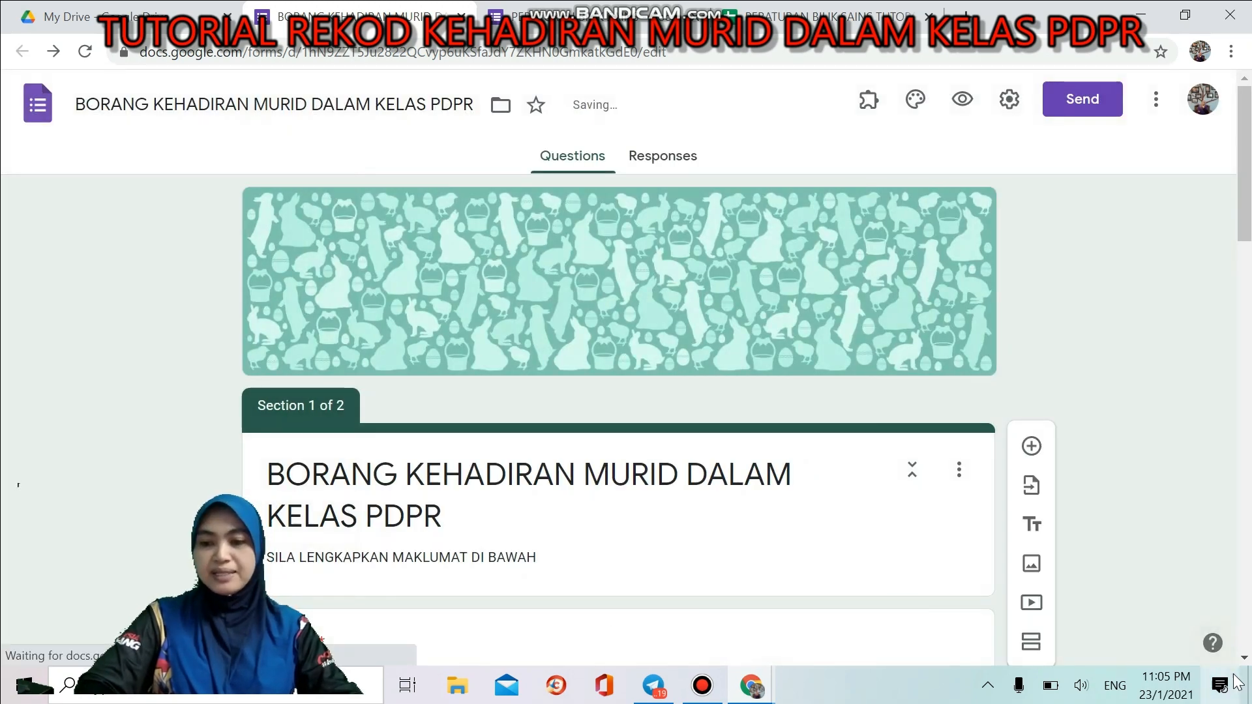
Step: Look over the form's questions and open the respondent preview of the attendance form
scroll(1246, 660, down, 6)
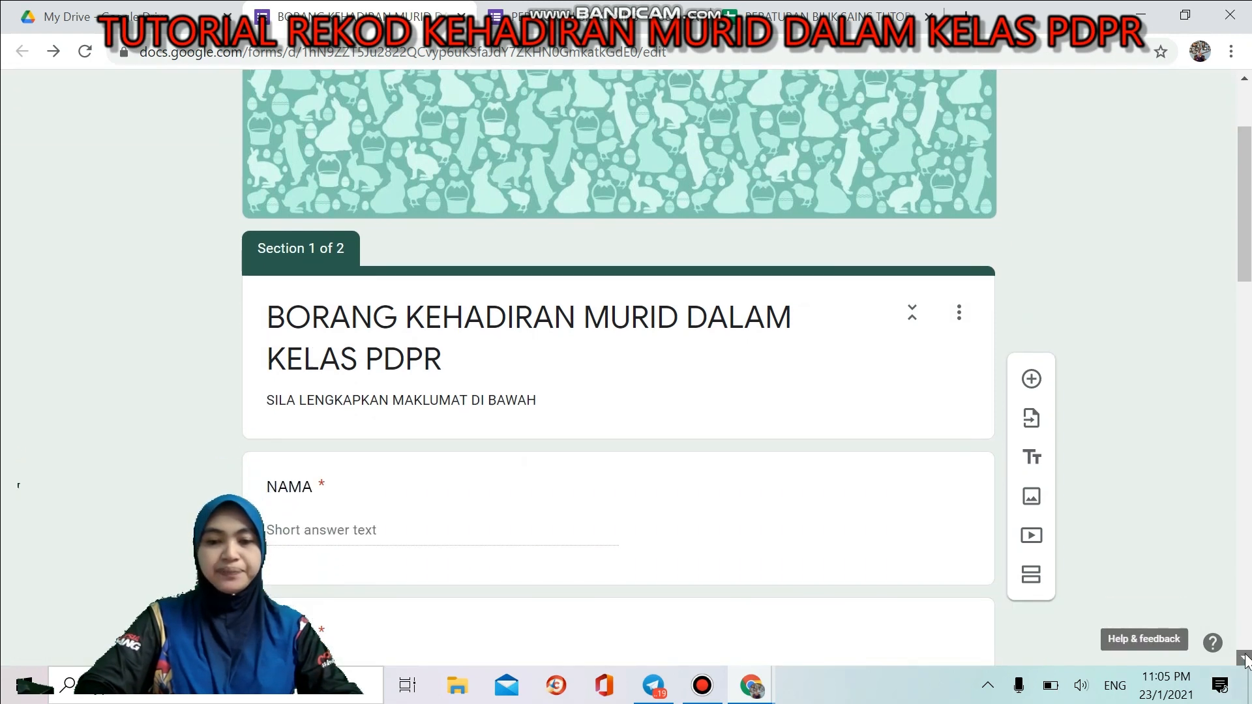
scroll(1246, 659, down, 1)
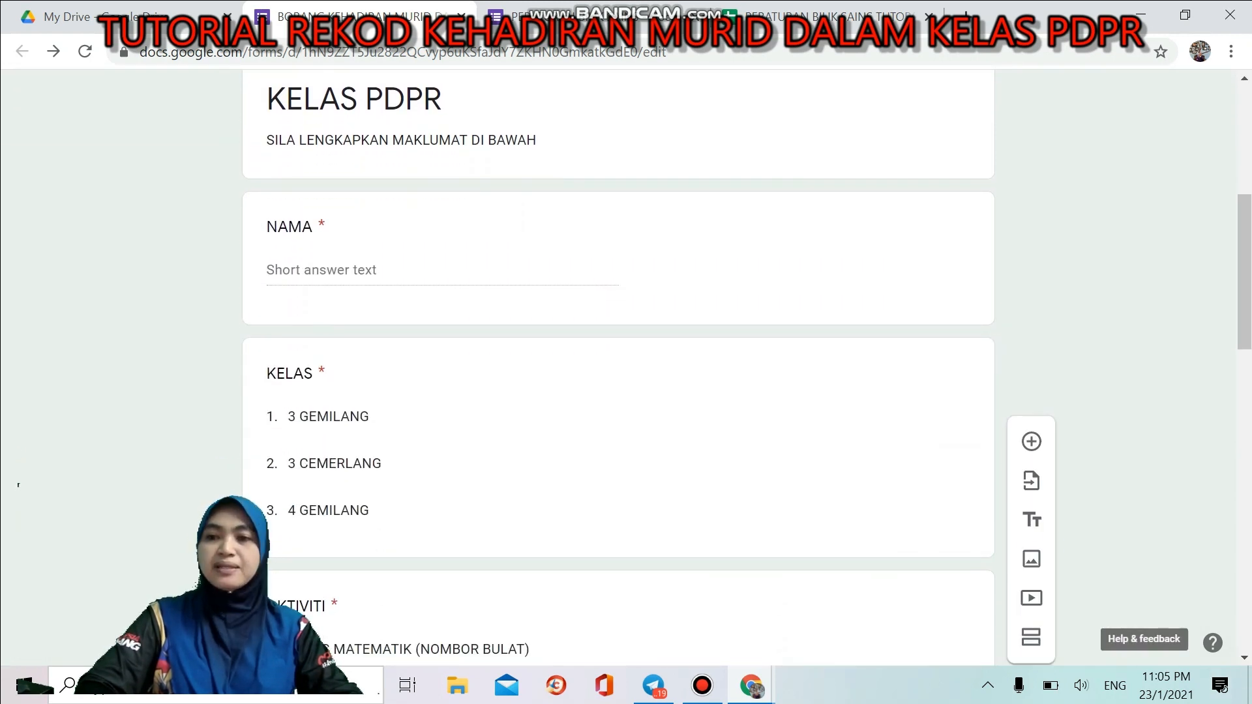
click(1245, 79)
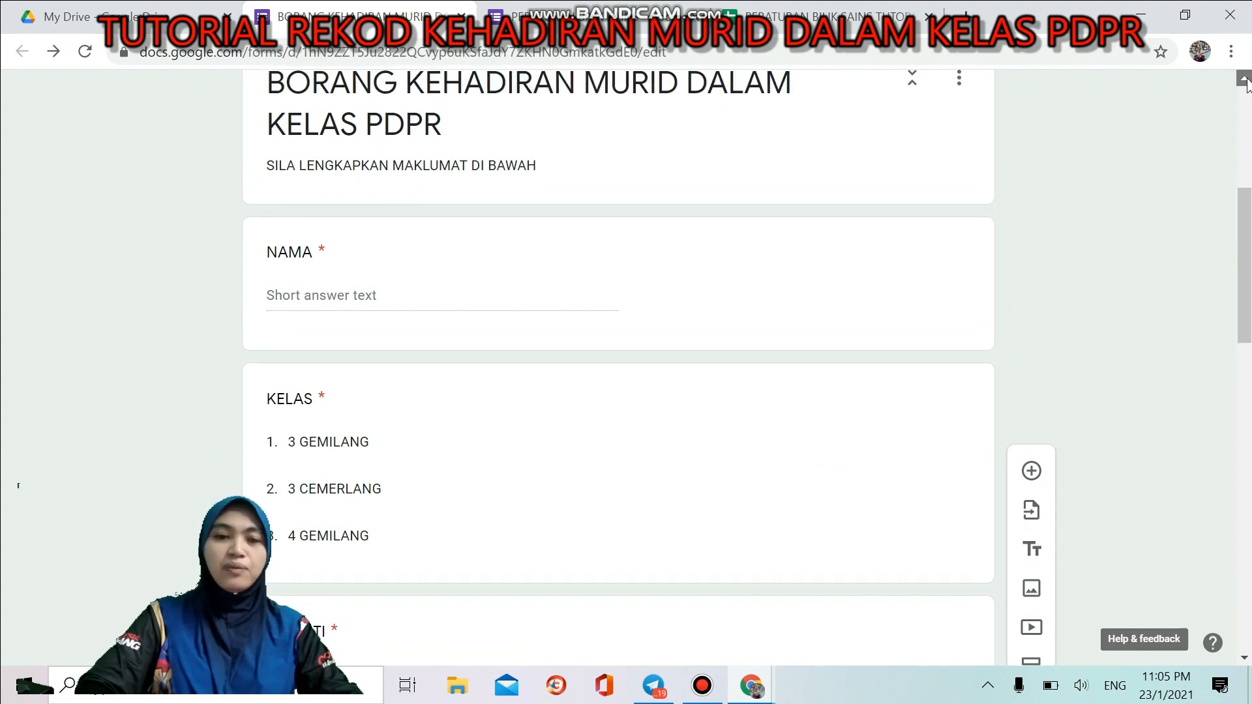
scroll(1246, 80, up, 3)
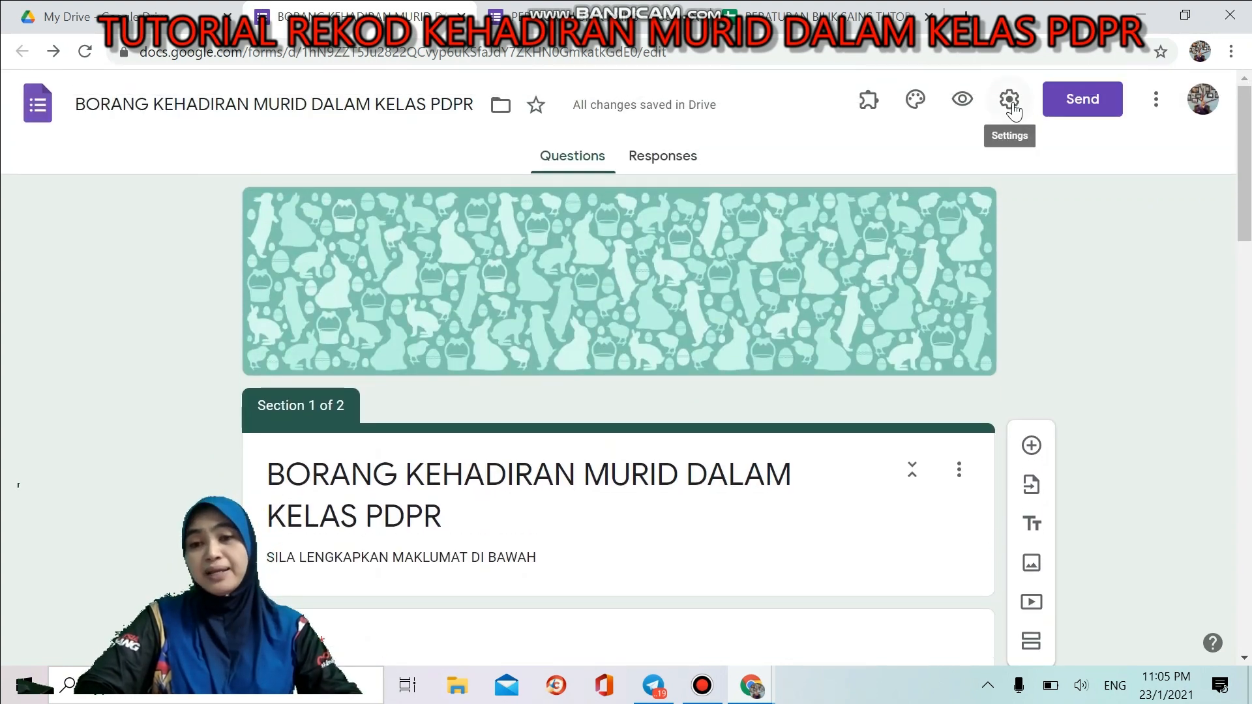
click(963, 104)
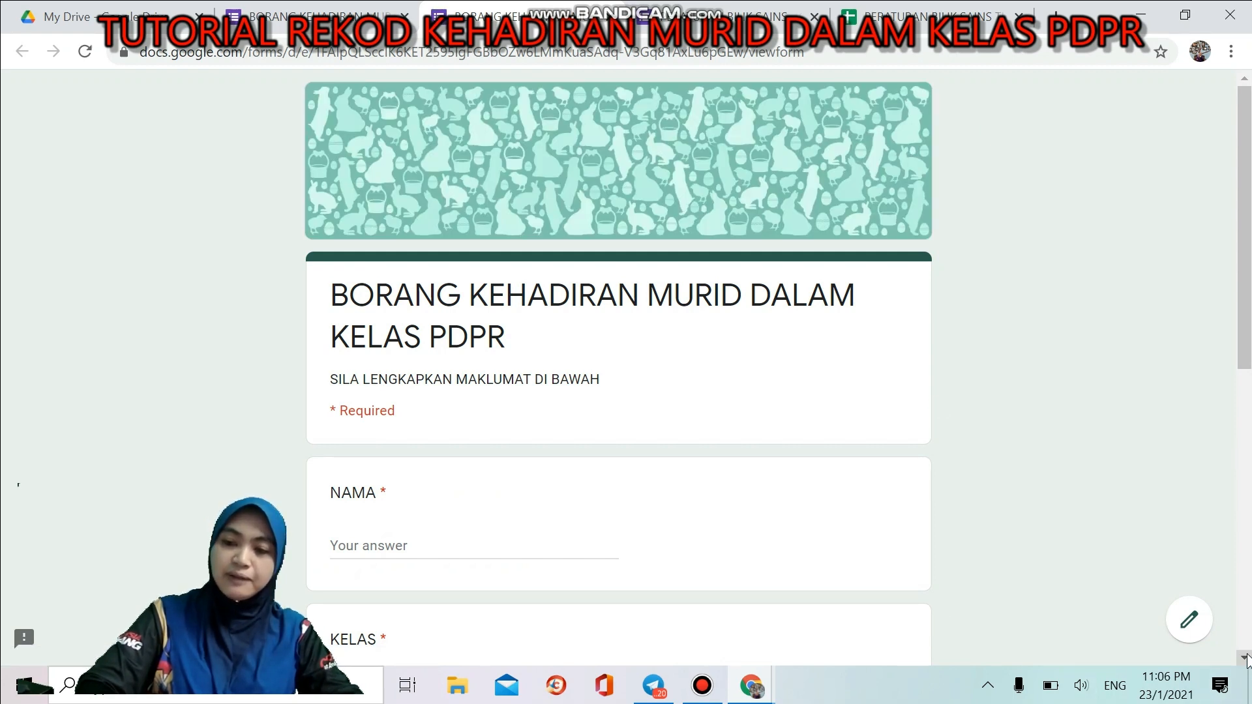
Step: Fill in the previewed form with a student's name, class 3 GEMILANG and activity KELAS MATEMATIK (NOMBOR BULAT)
scroll(1246, 659, down, 4)
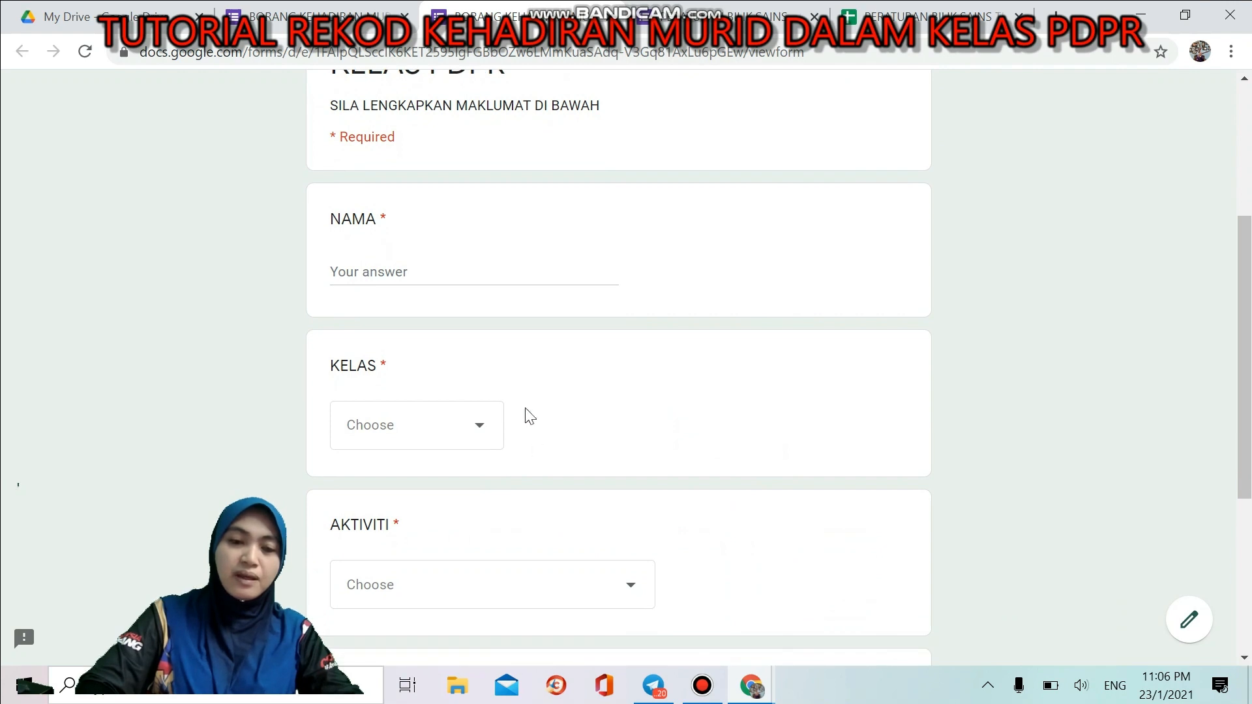
click(431, 276)
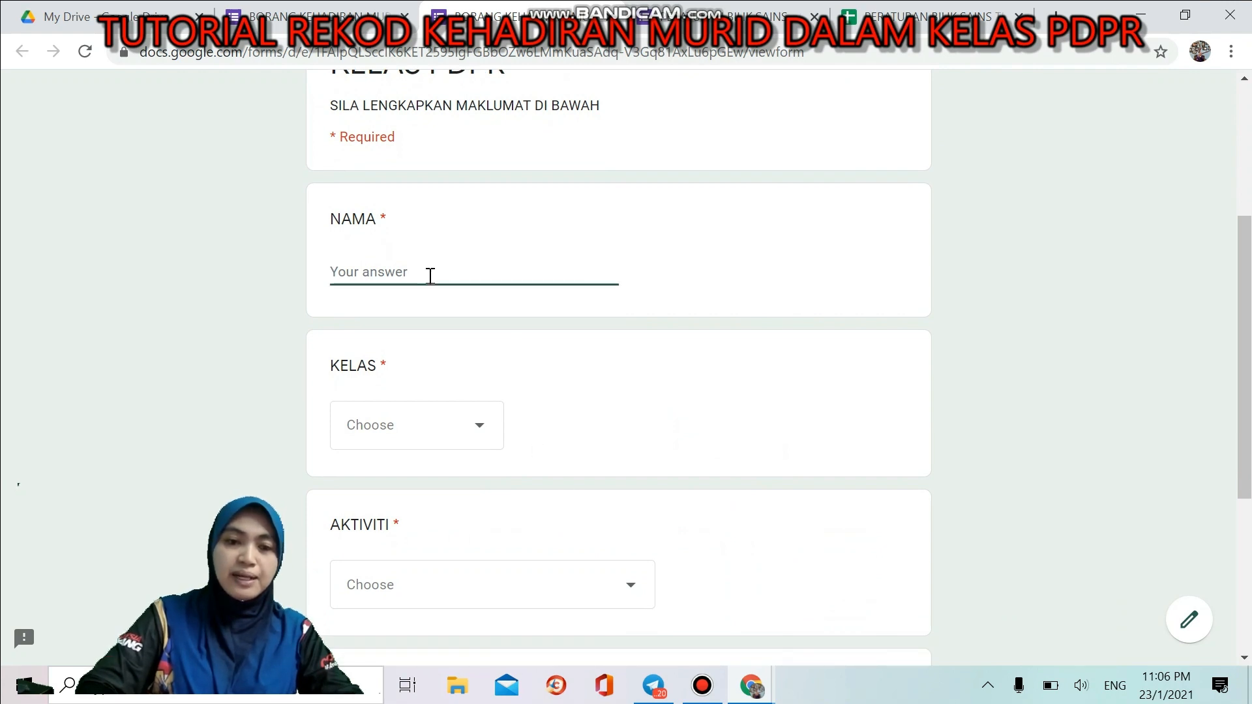
text(SITI)
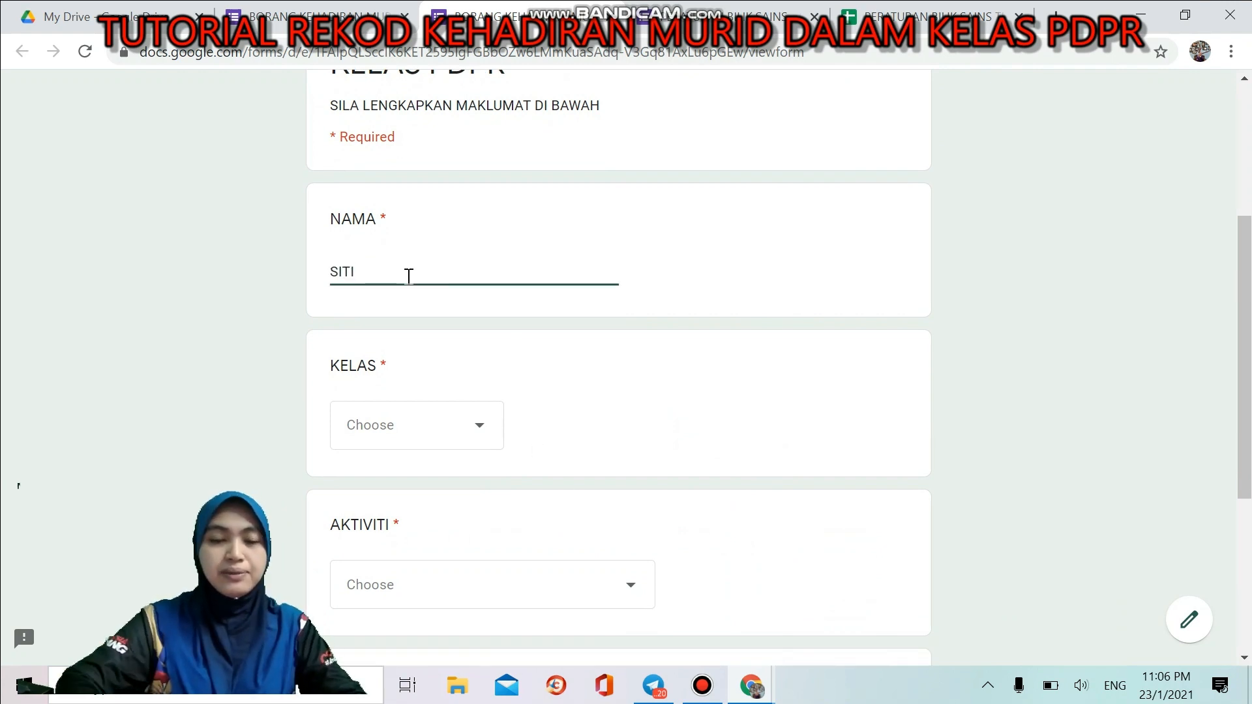
click(482, 431)
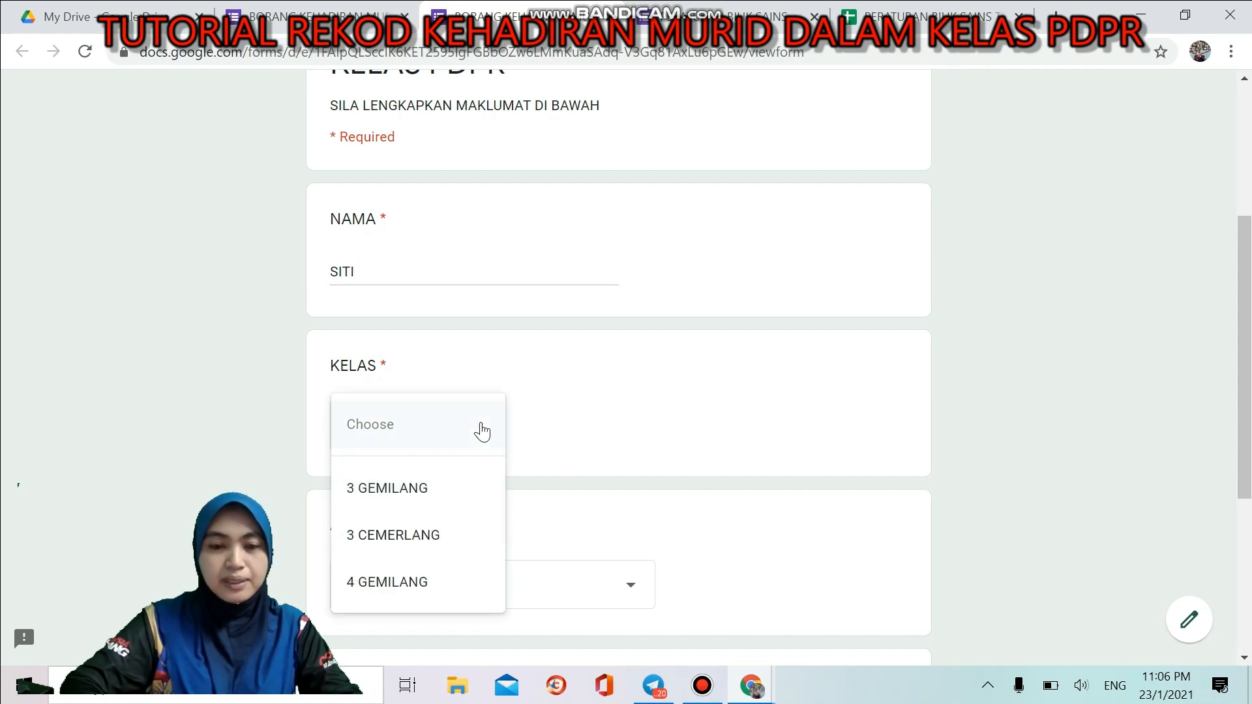
click(446, 493)
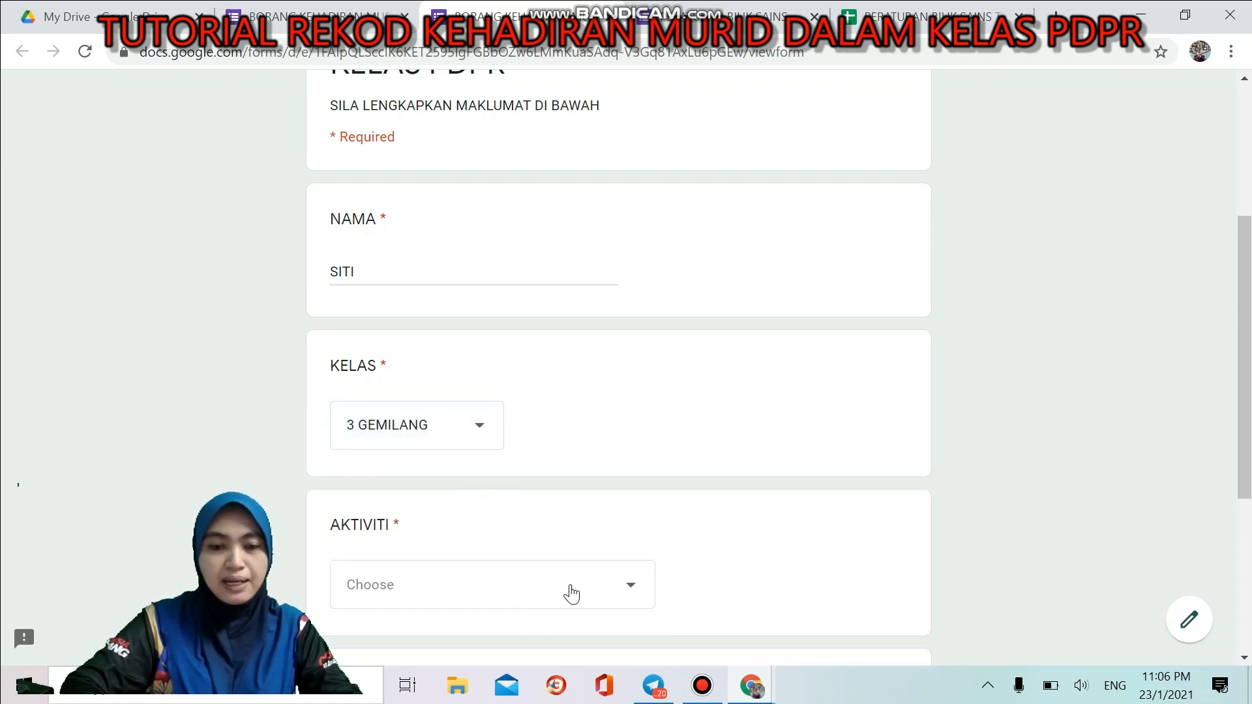
click(632, 587)
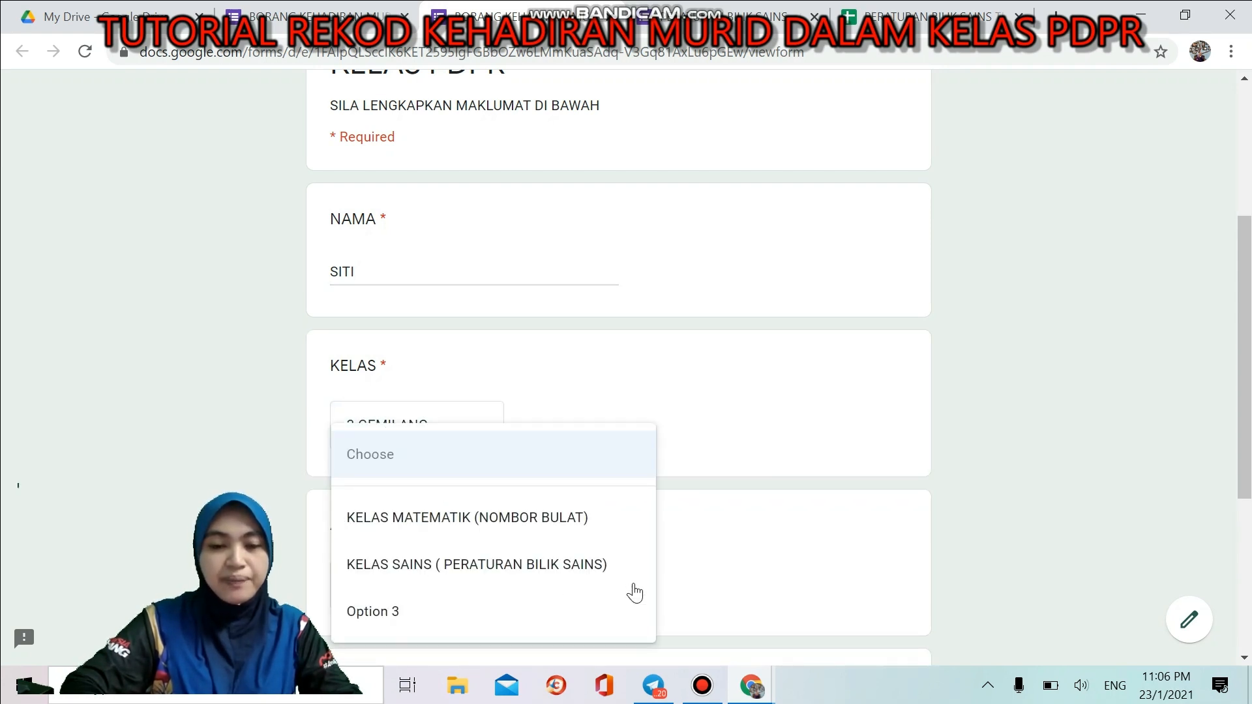
click(595, 520)
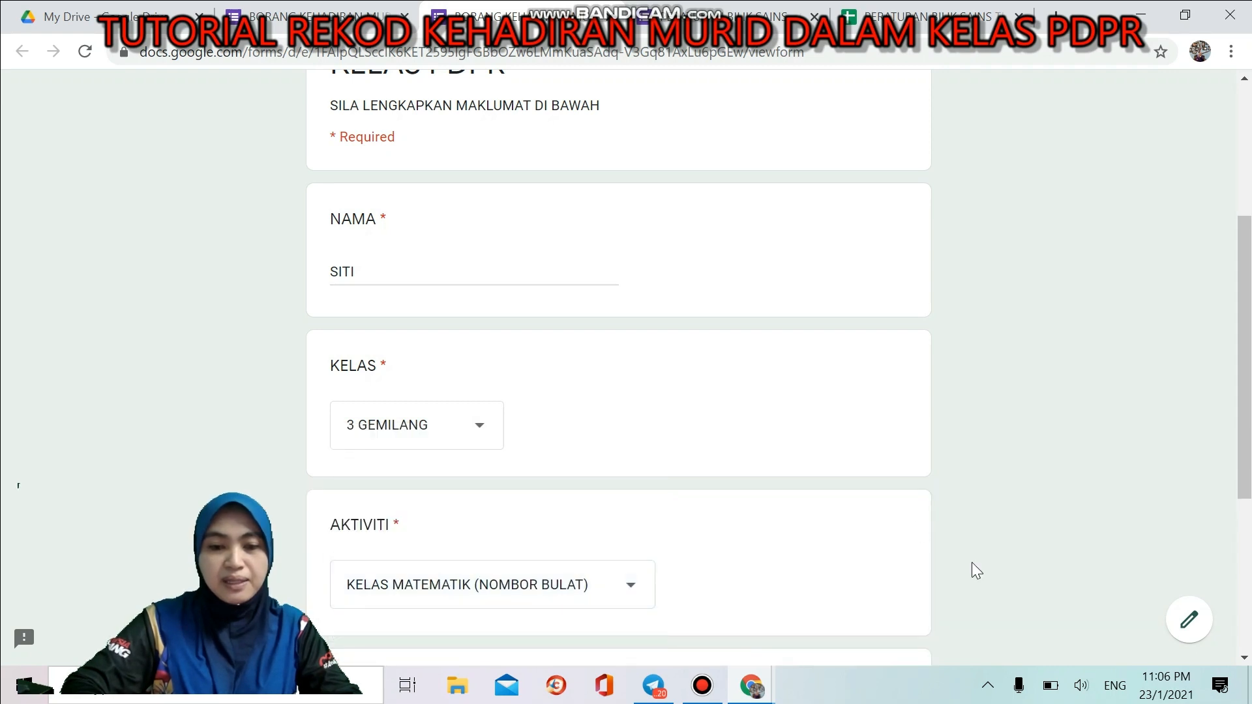
scroll(1246, 662, down, 5)
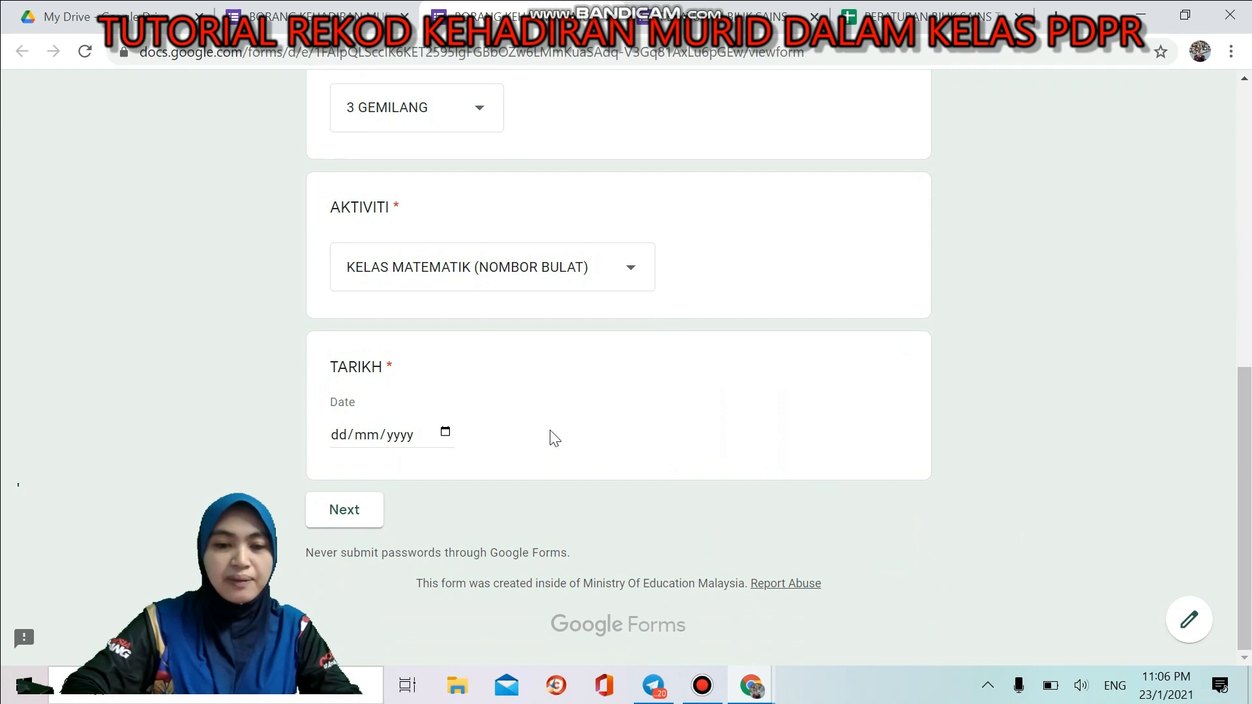
Step: Change the activity to KELAS SAINS ( PERATURAN BILIK SAINS), set the date to 19/01/2021 and continue to the KUIZ SAINS section
click(632, 281)
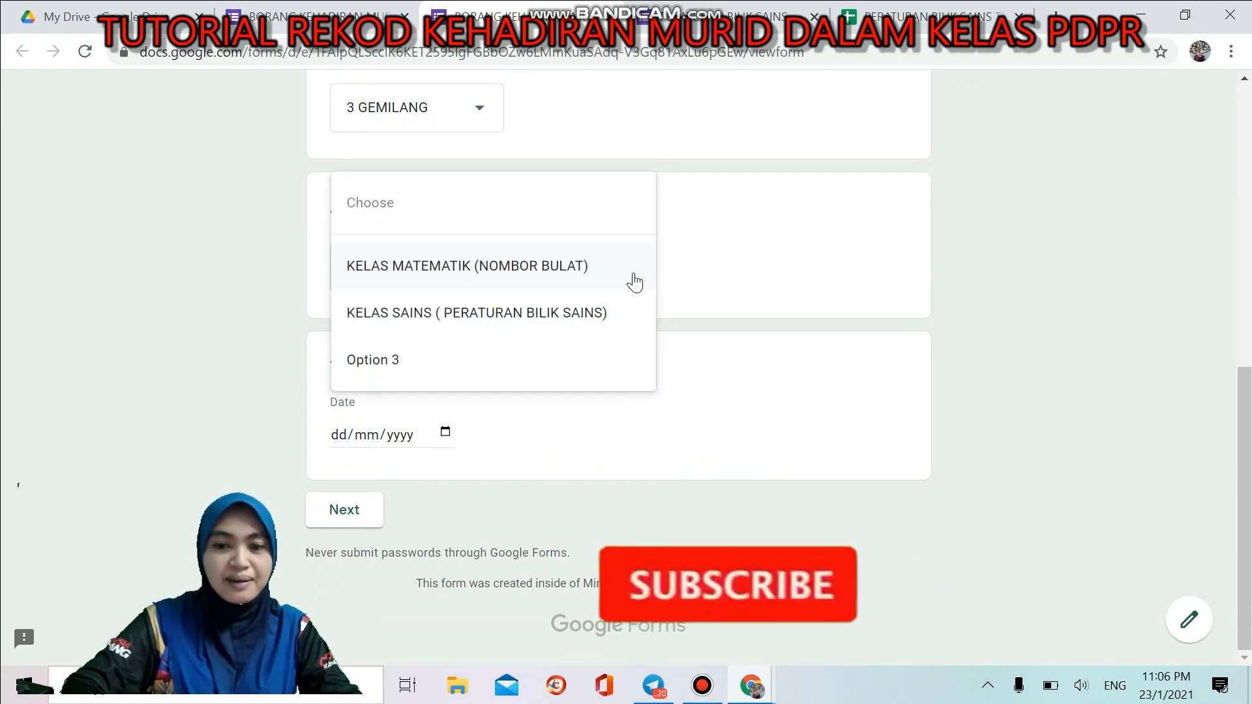
click(572, 326)
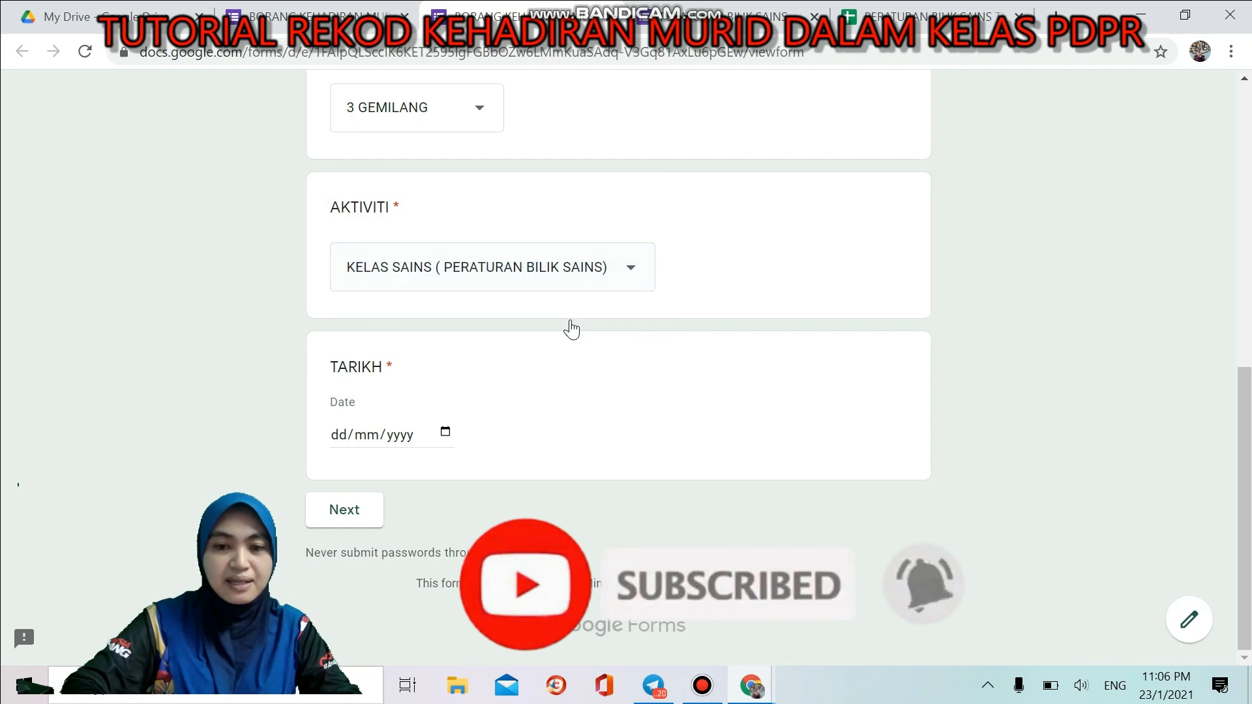
click(445, 434)
click(446, 433)
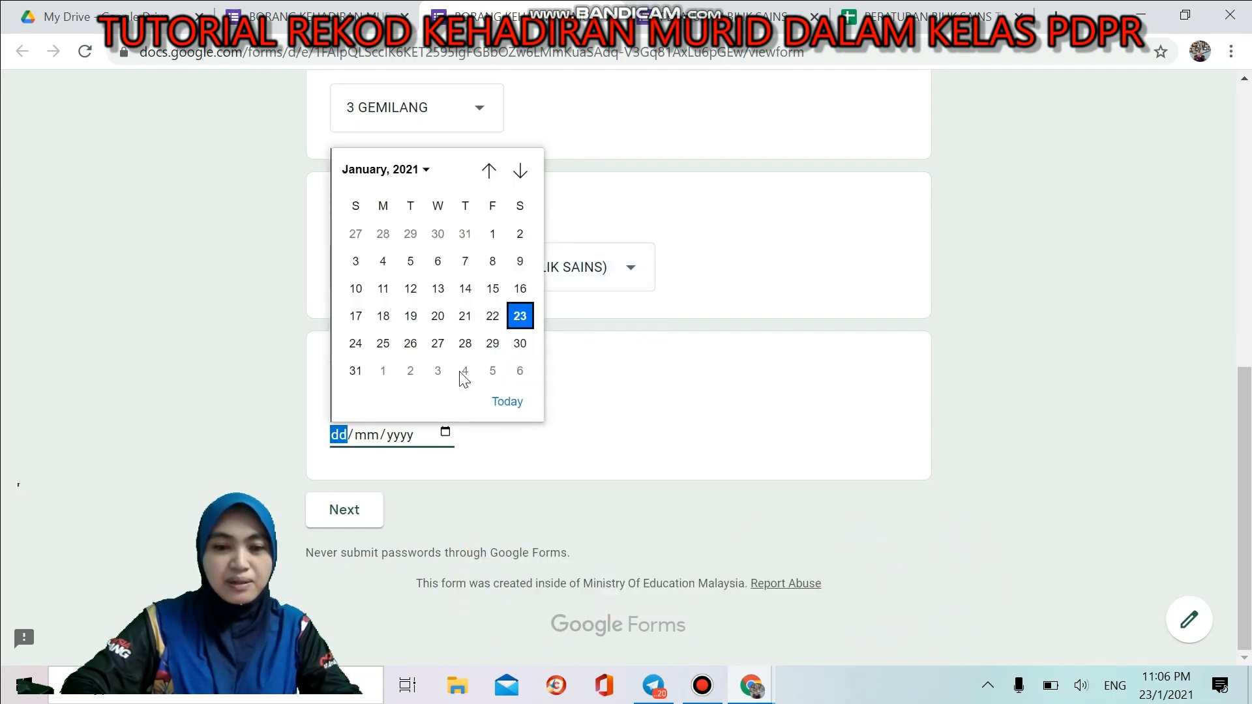
click(414, 322)
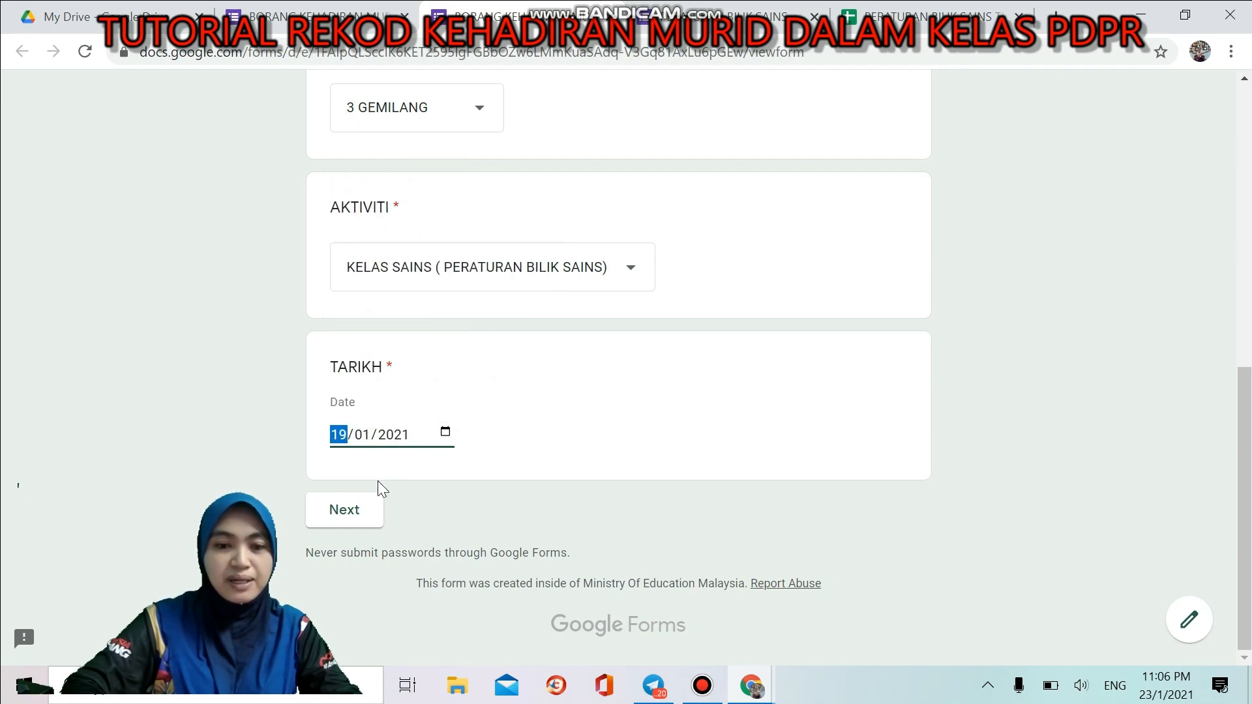
click(360, 510)
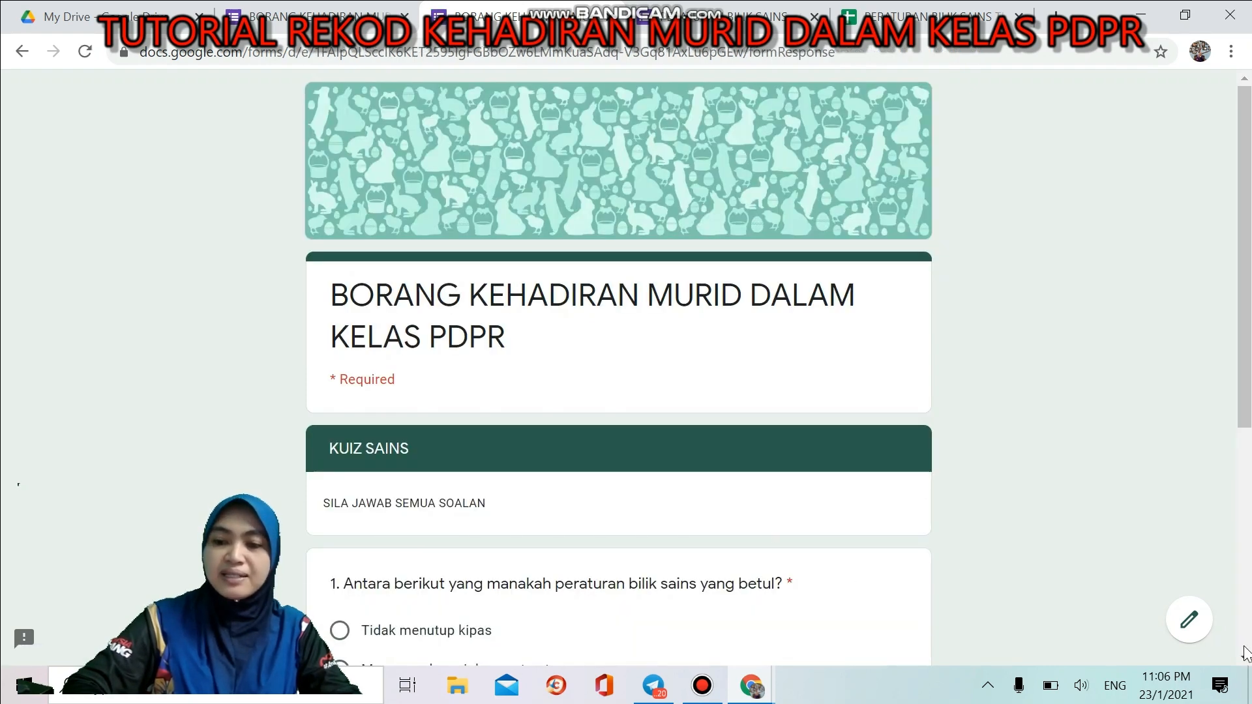
Step: Answer the first science quiz question with "Menyusun kerusi dengan teratur" and submit the form
click(1246, 658)
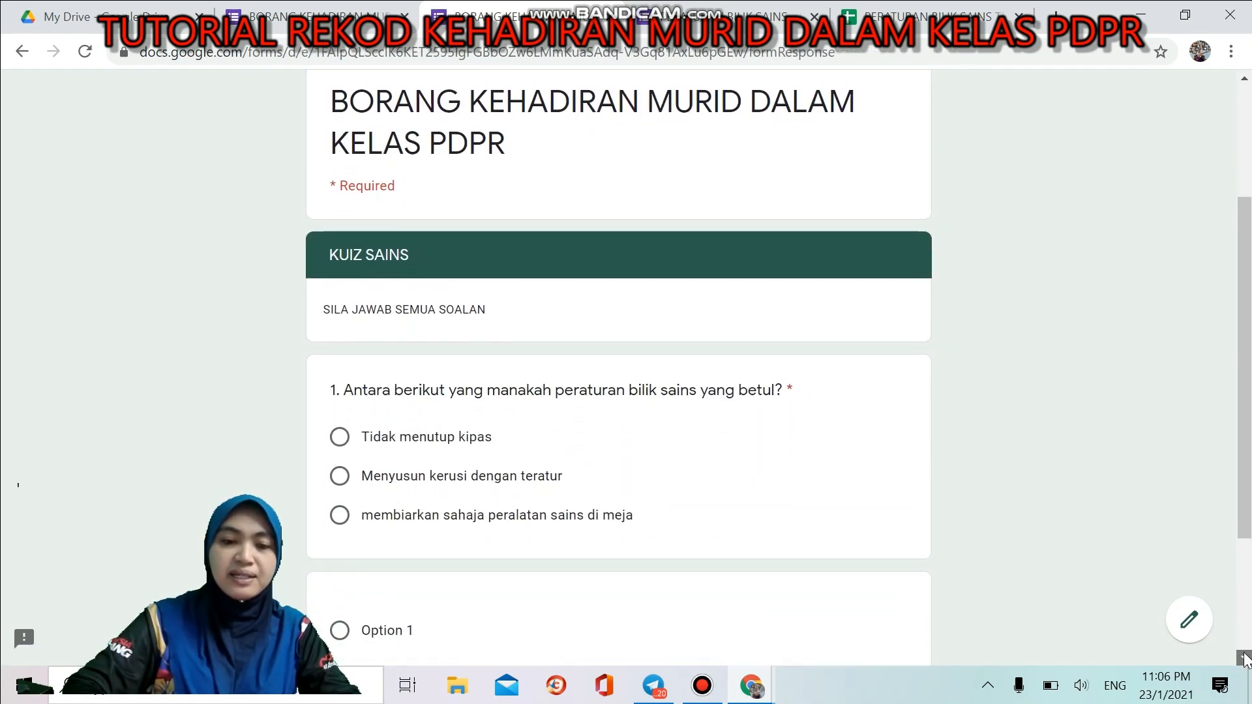
click(1245, 659)
click(1245, 658)
click(1245, 658)
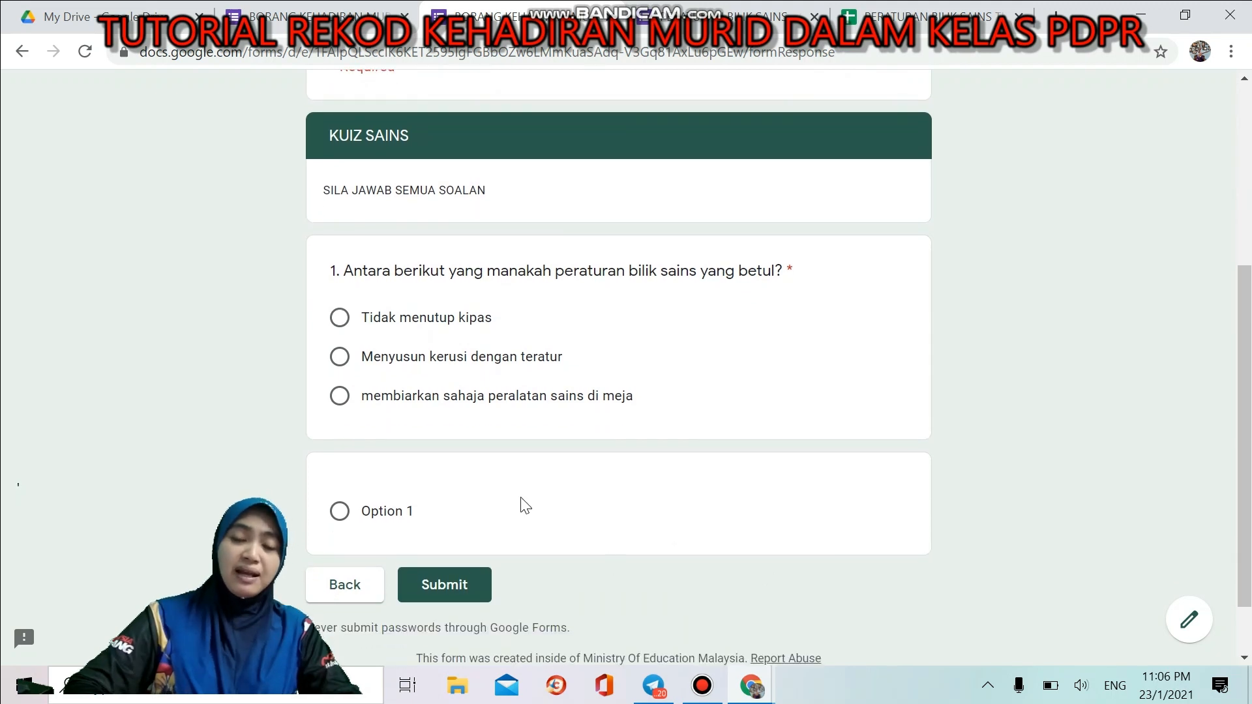
click(340, 357)
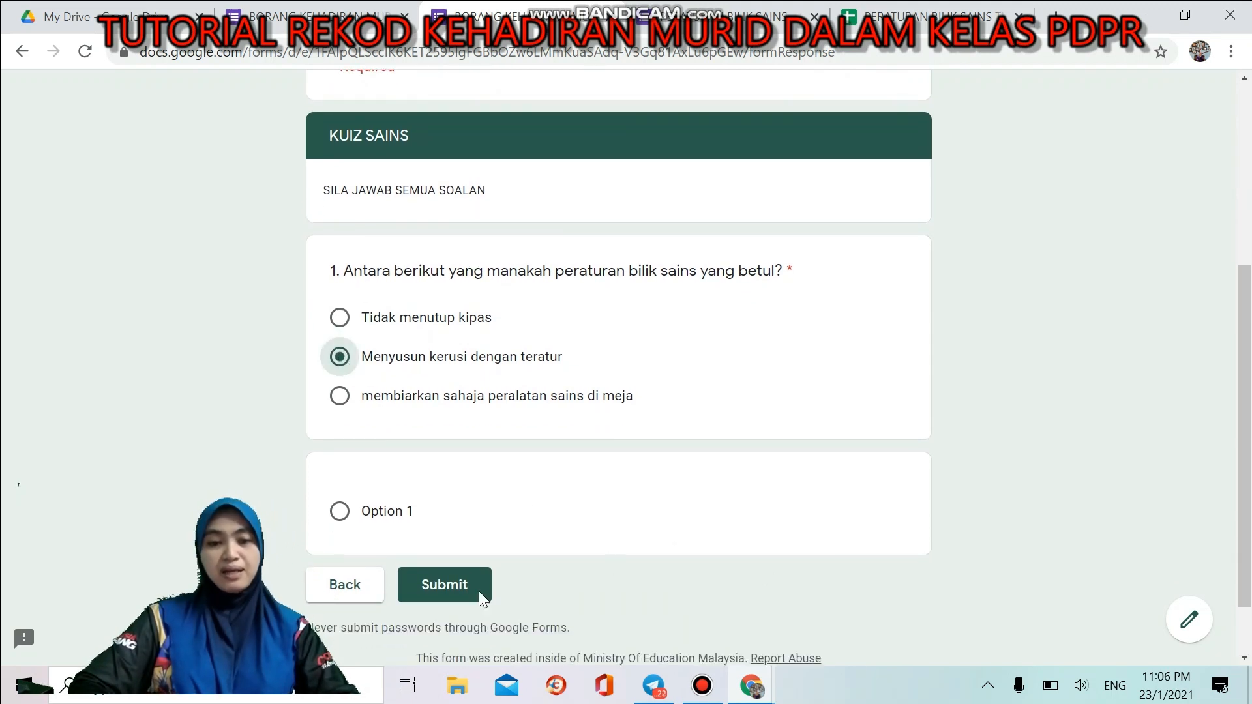
click(447, 583)
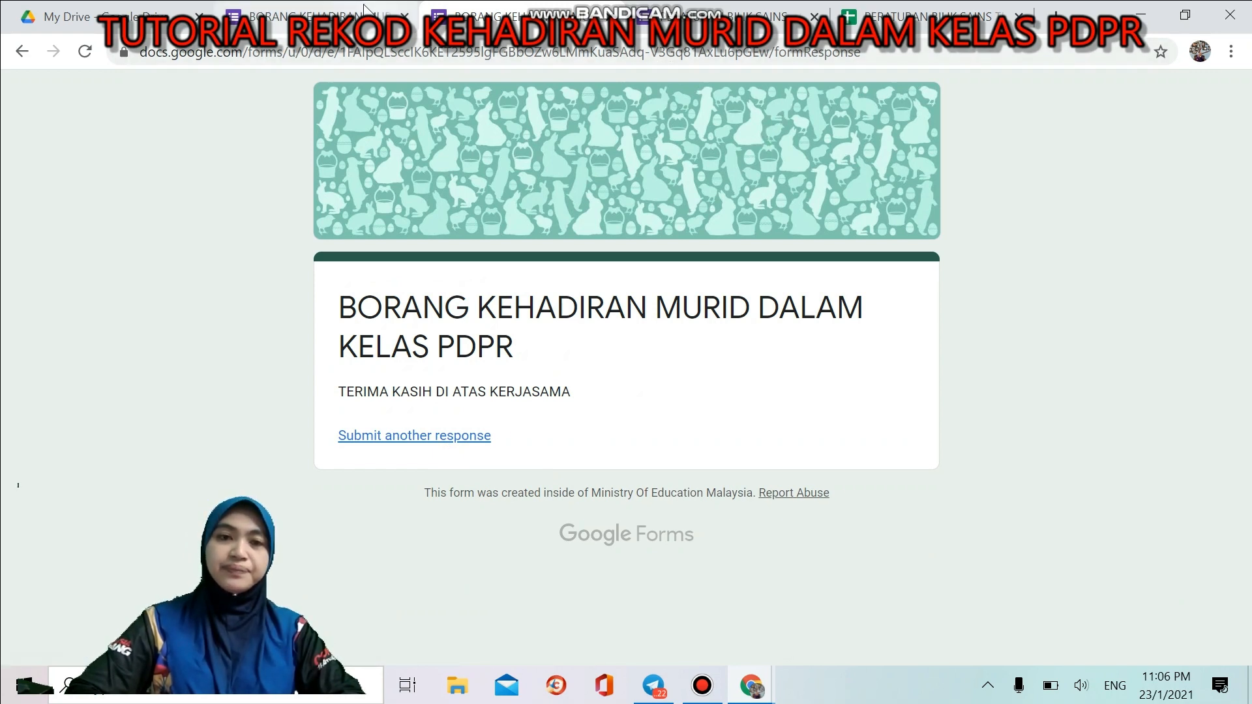
Step: Return to the attendance form's editor and review the response summary for every question
click(367, 28)
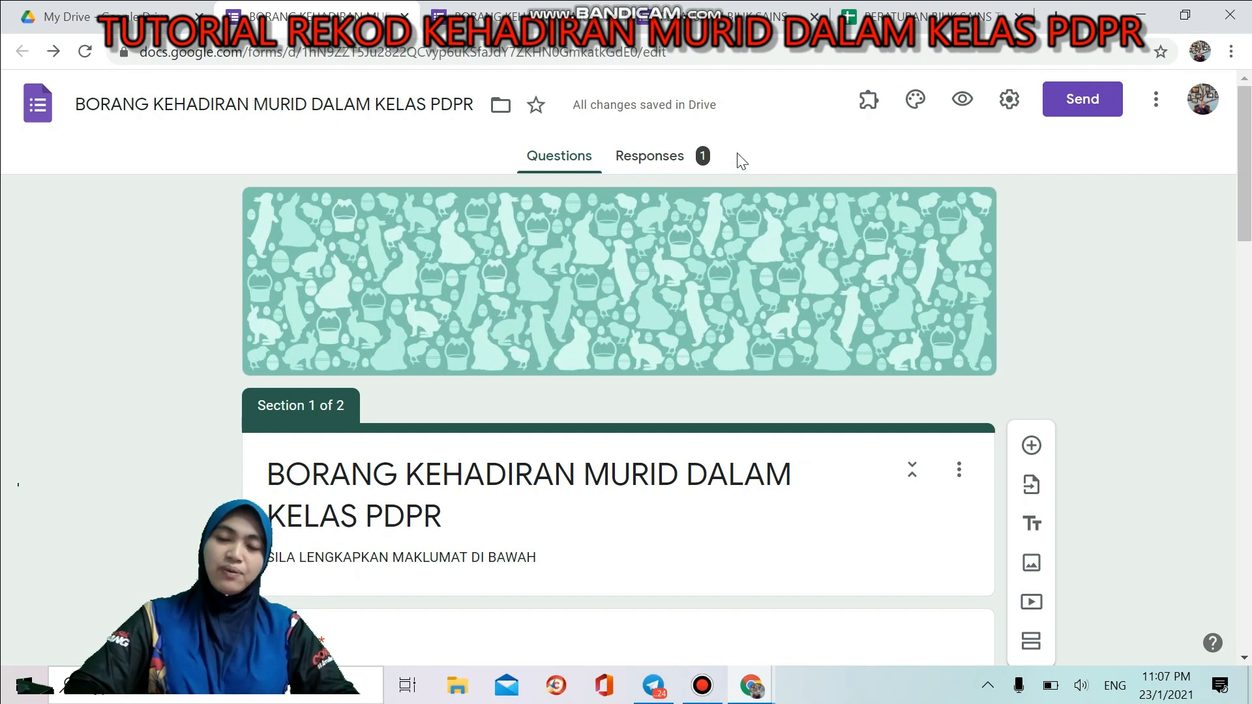
click(705, 166)
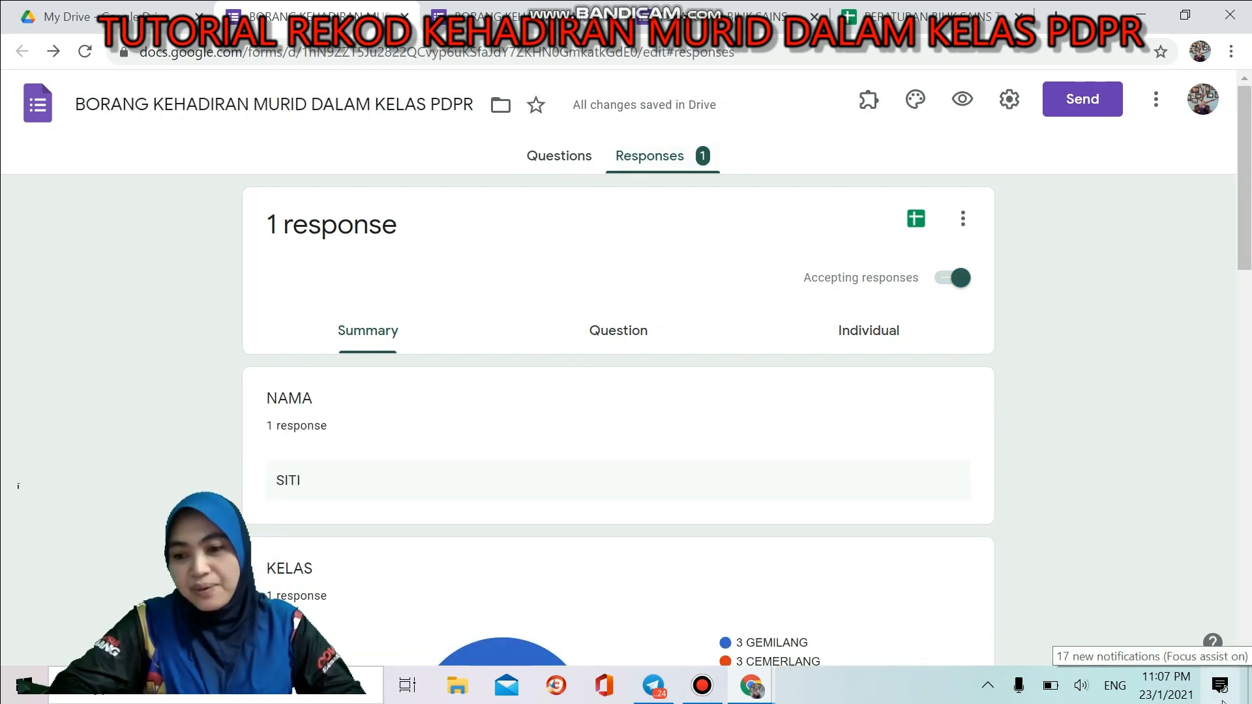
scroll(1246, 666, down, 5)
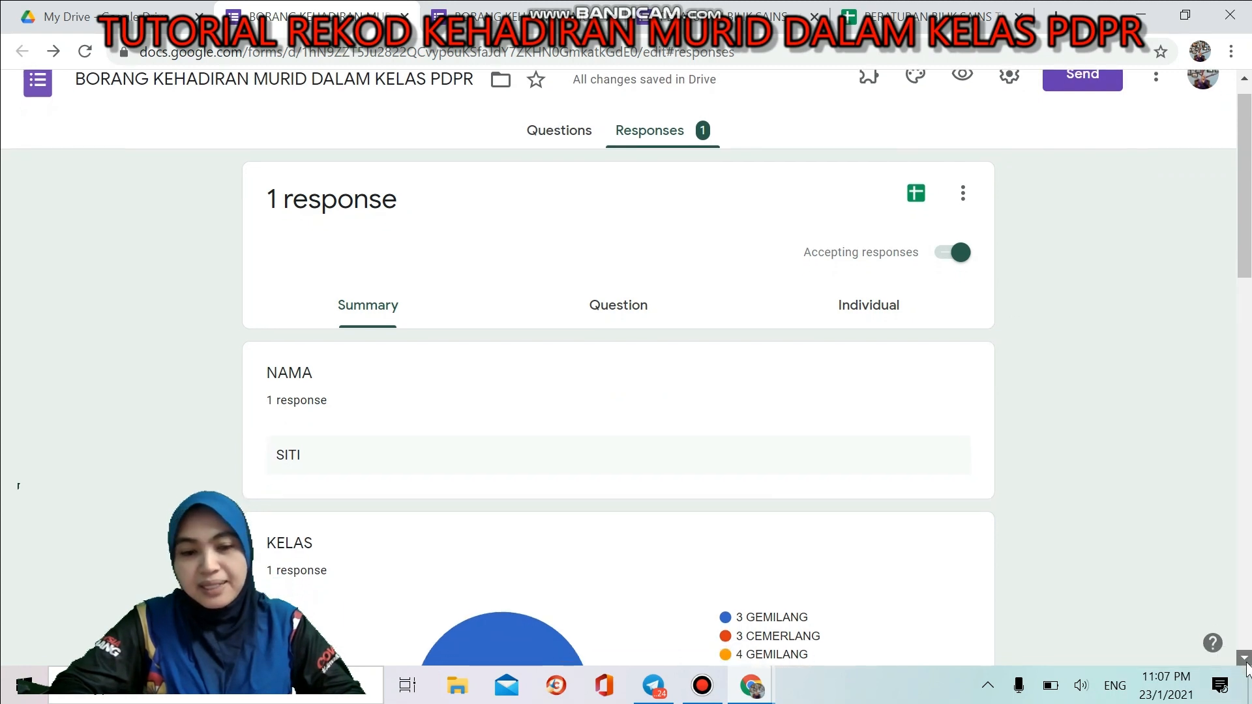
scroll(1246, 665, down, 5)
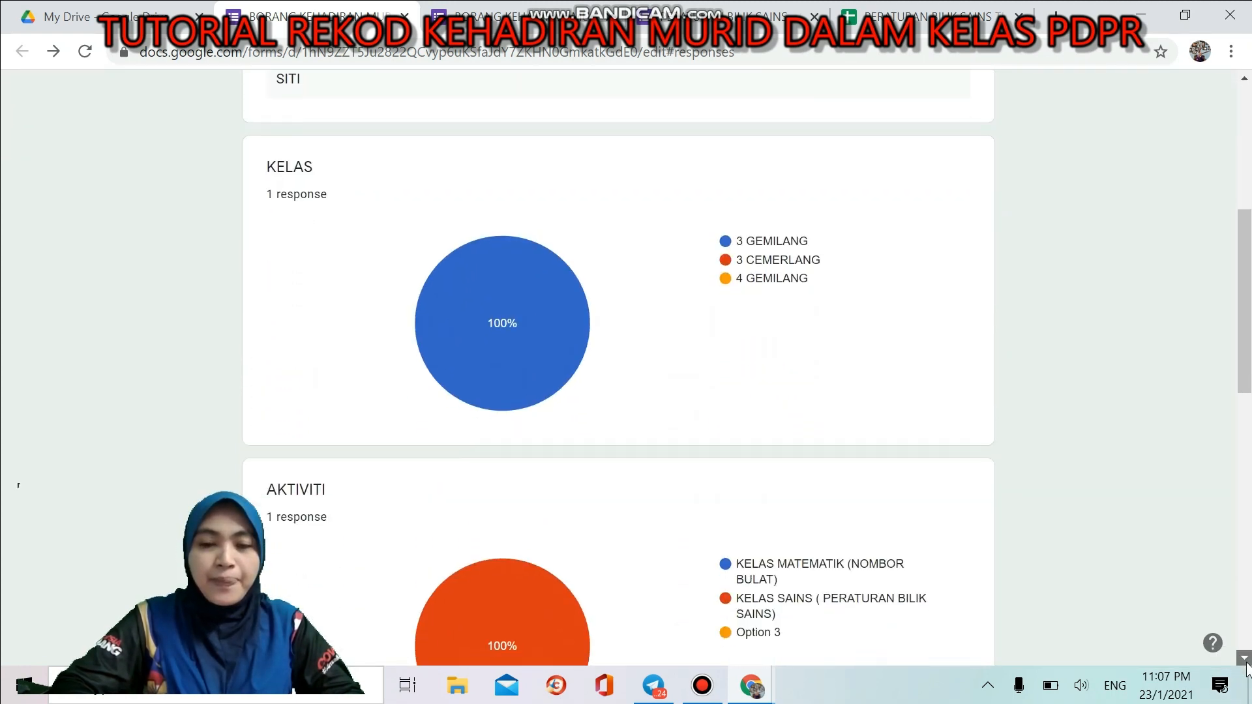
scroll(1247, 665, down, 5)
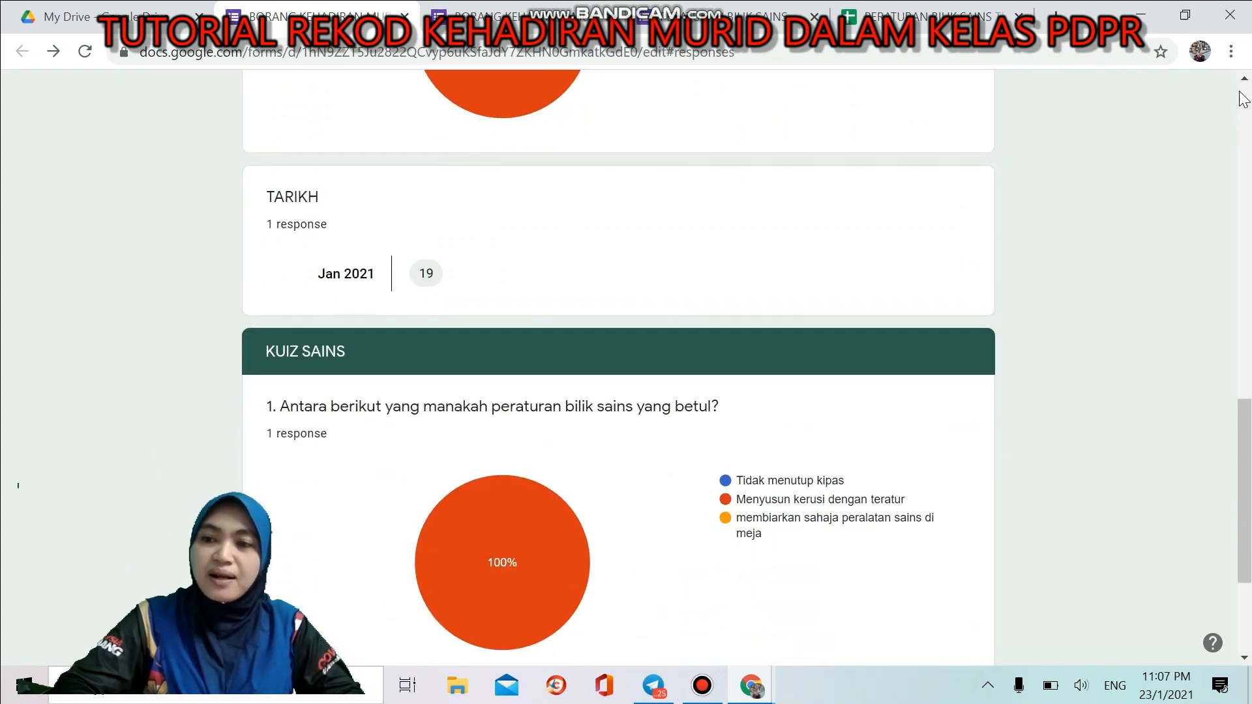
scroll(1246, 81, up, 4)
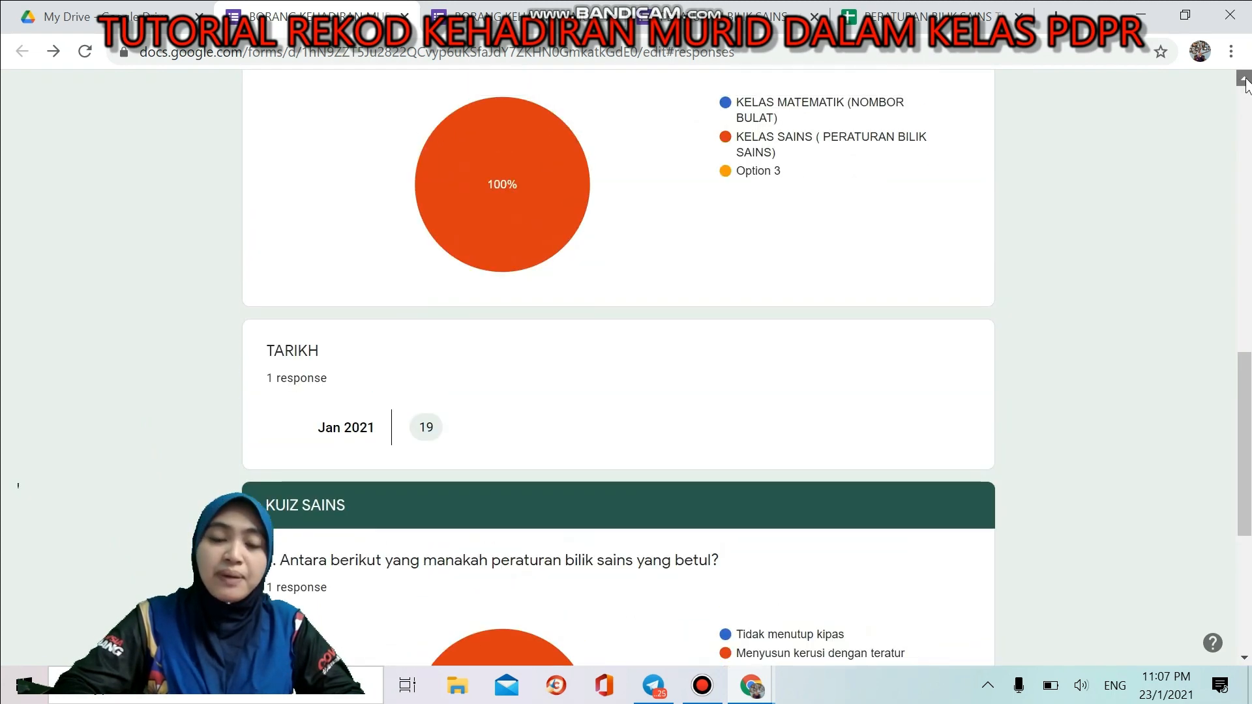
scroll(1246, 81, up, 10)
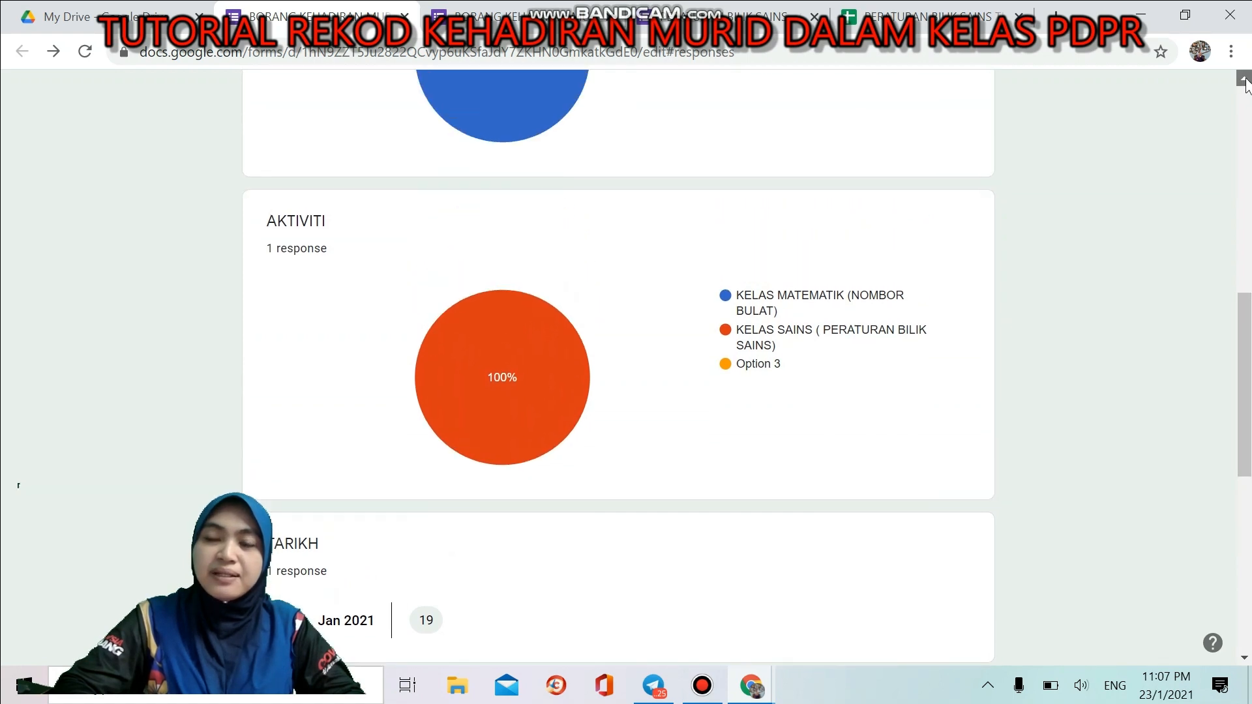
scroll(1245, 81, up, 2)
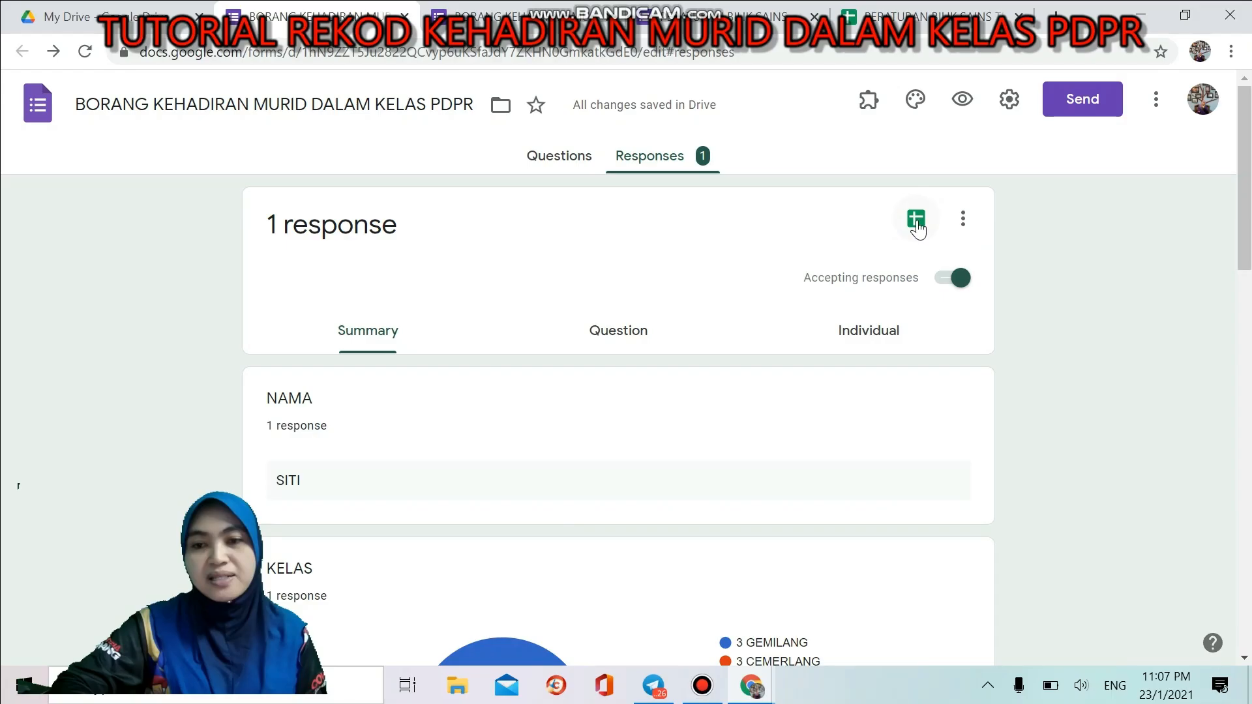
Step: Create a new spreadsheet for the form's responses and set its zoom to 150%, declining offline access
click(653, 307)
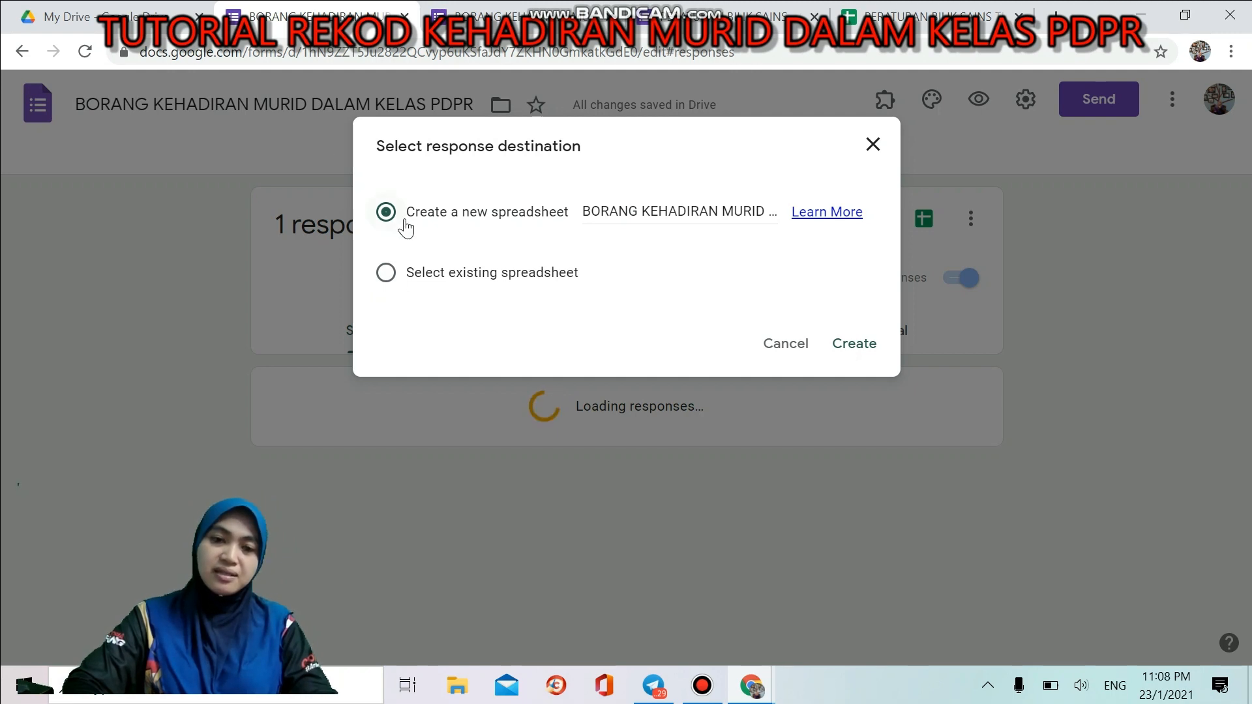
click(855, 343)
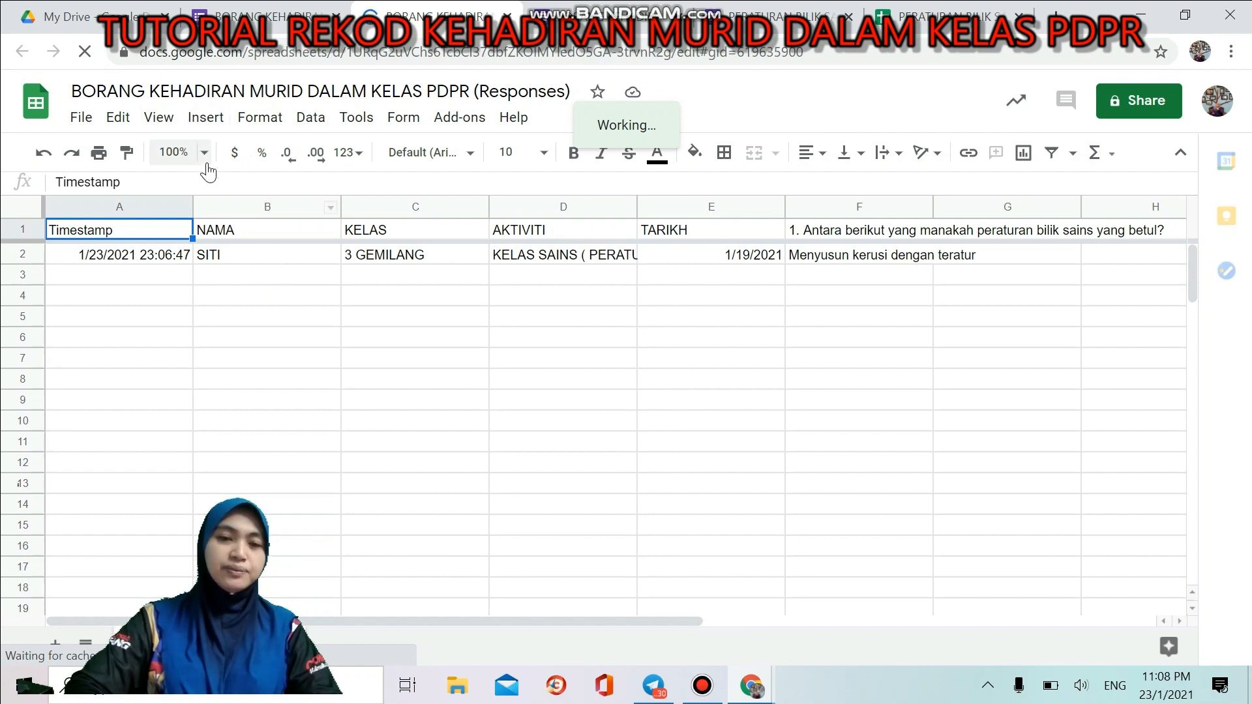
click(206, 162)
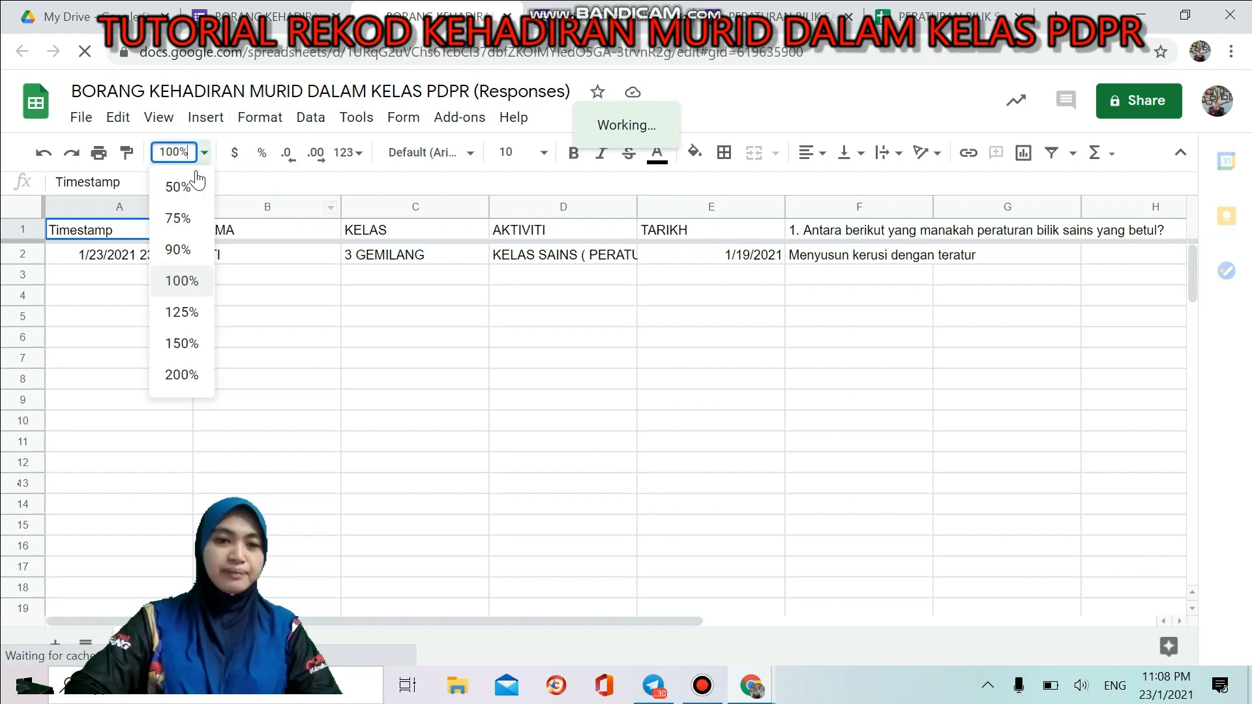
click(185, 344)
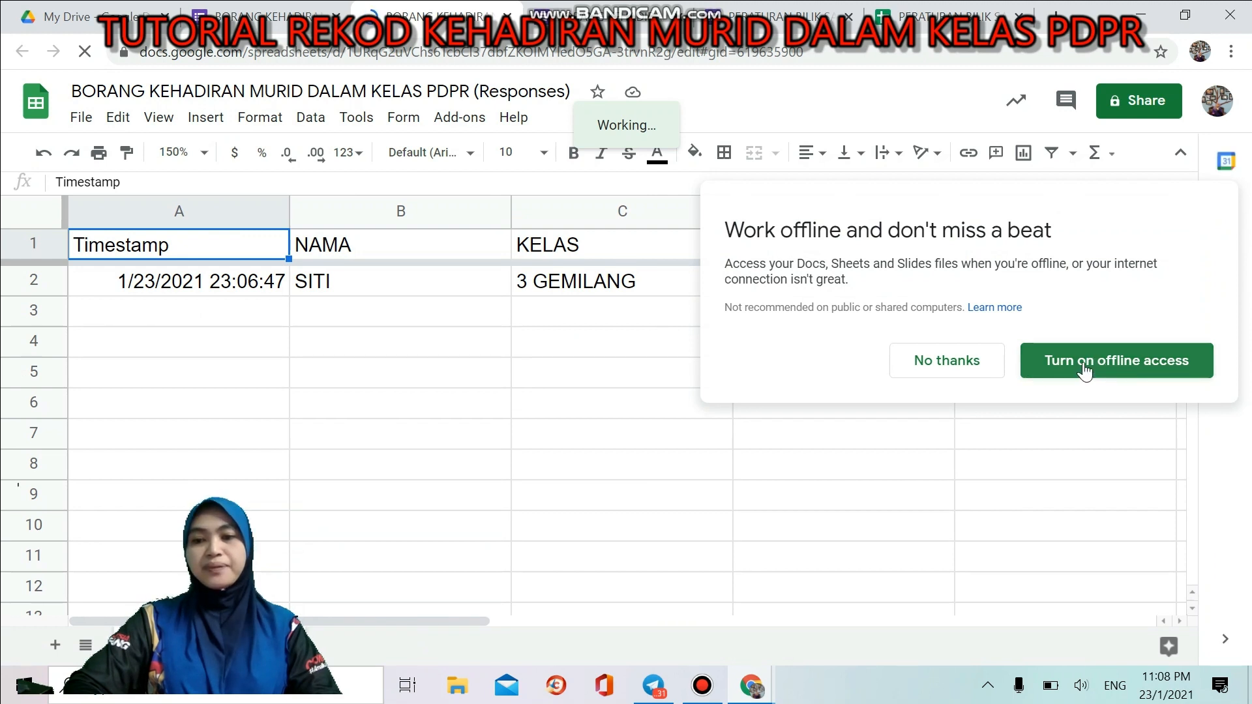
click(981, 366)
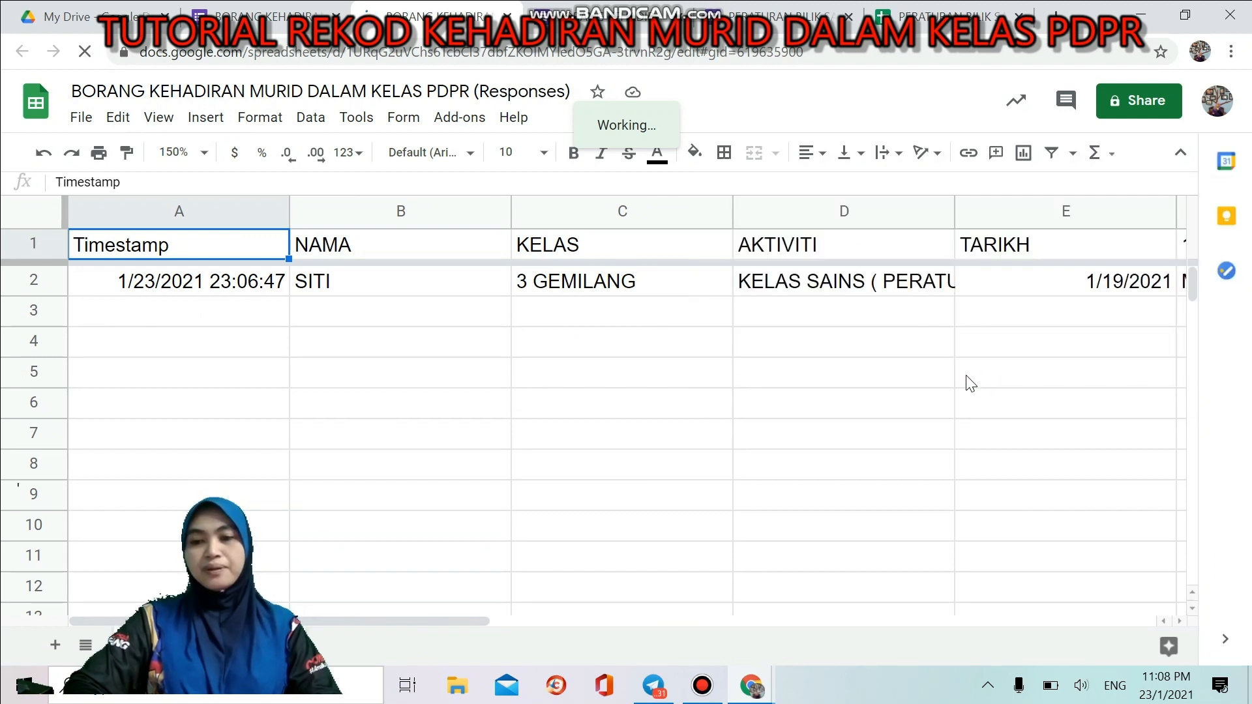
Step: Examine the submitted response in row 2 of the spreadsheet, from the class to the quiz answer and back to the timestamp
click(621, 290)
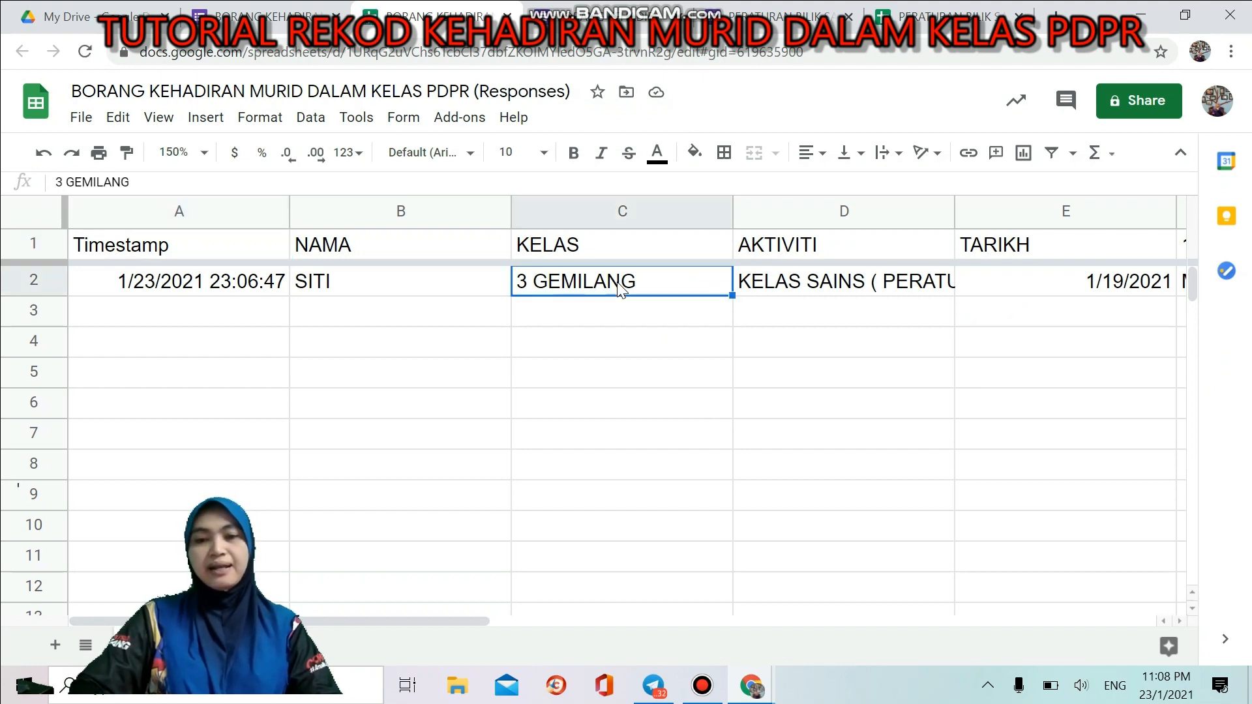
key(Right)
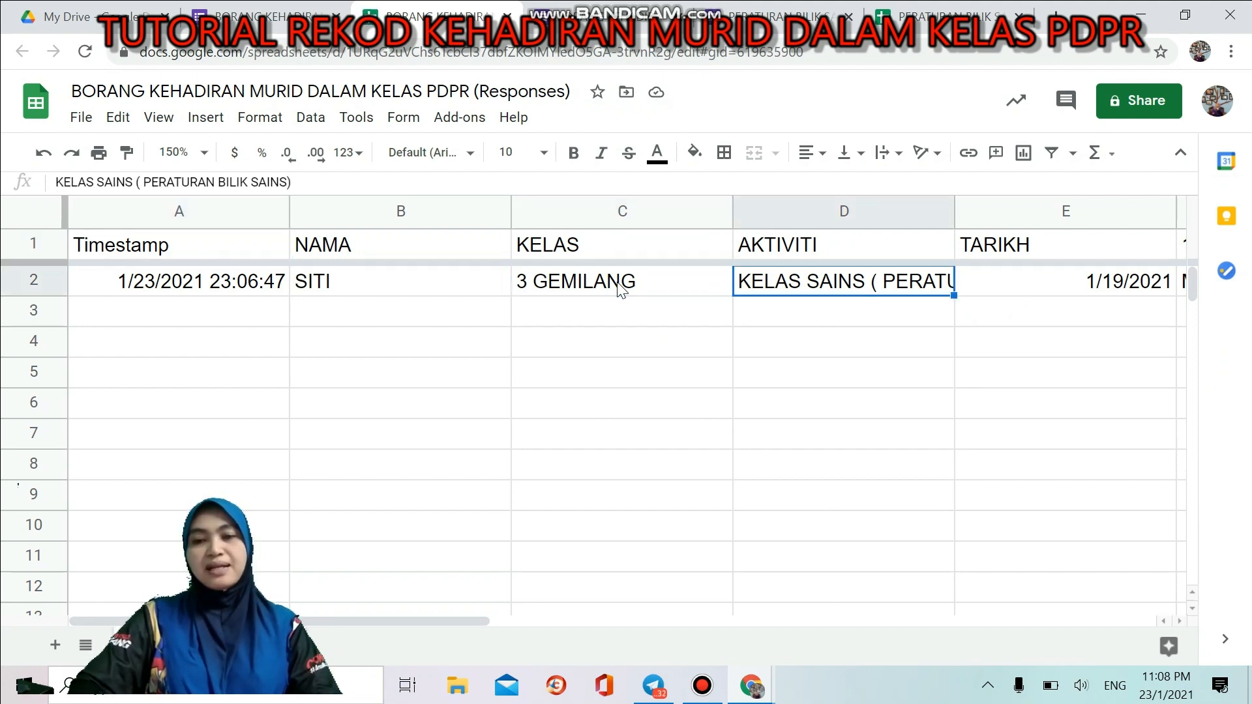
key(Right)
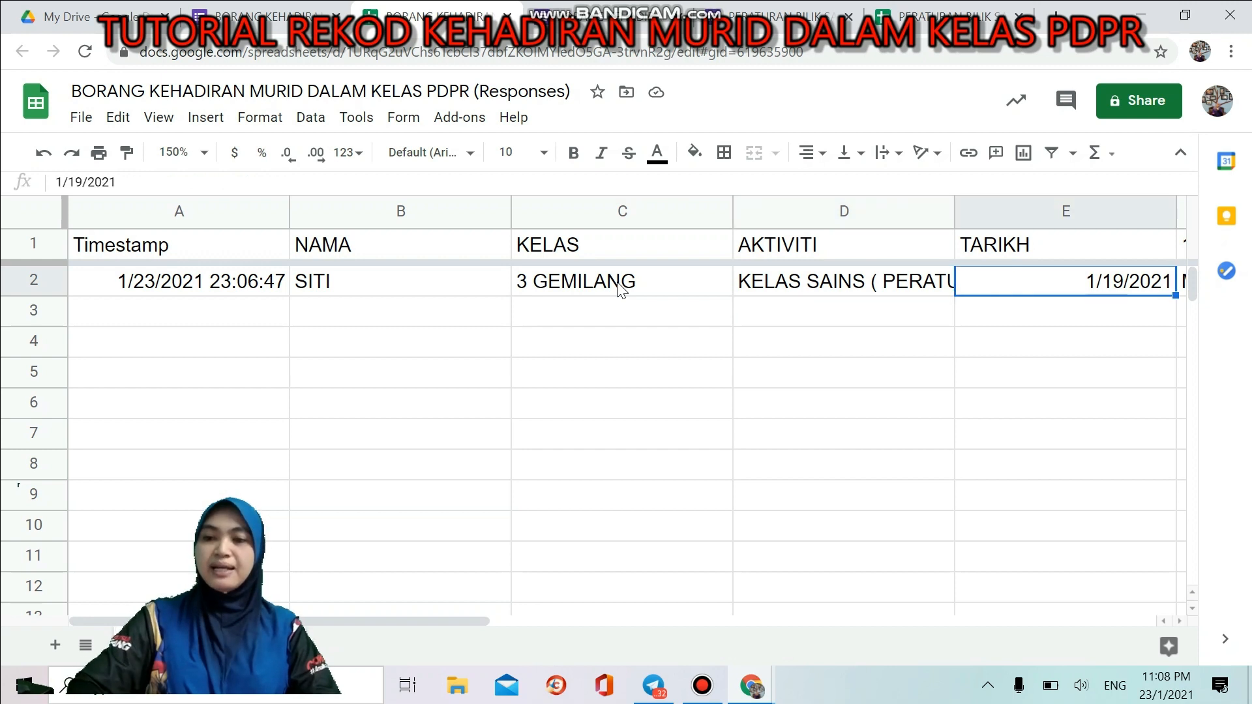
key(Right)
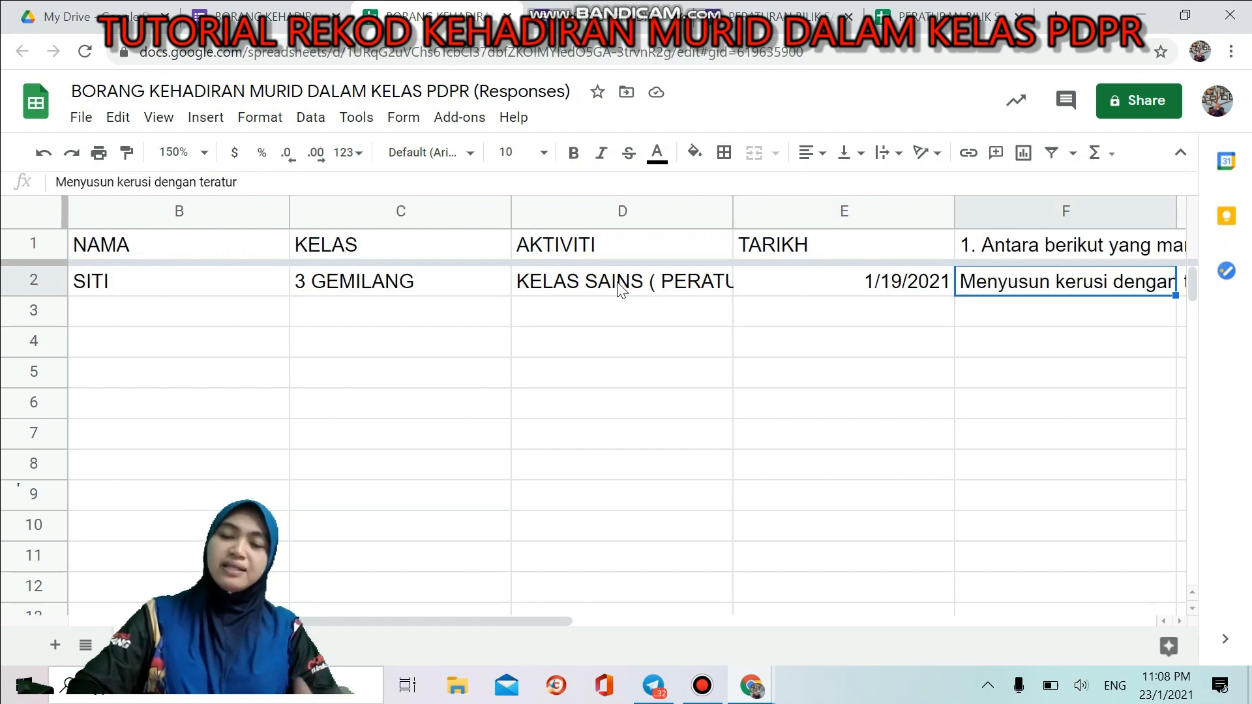
key(Right)
key(Right)
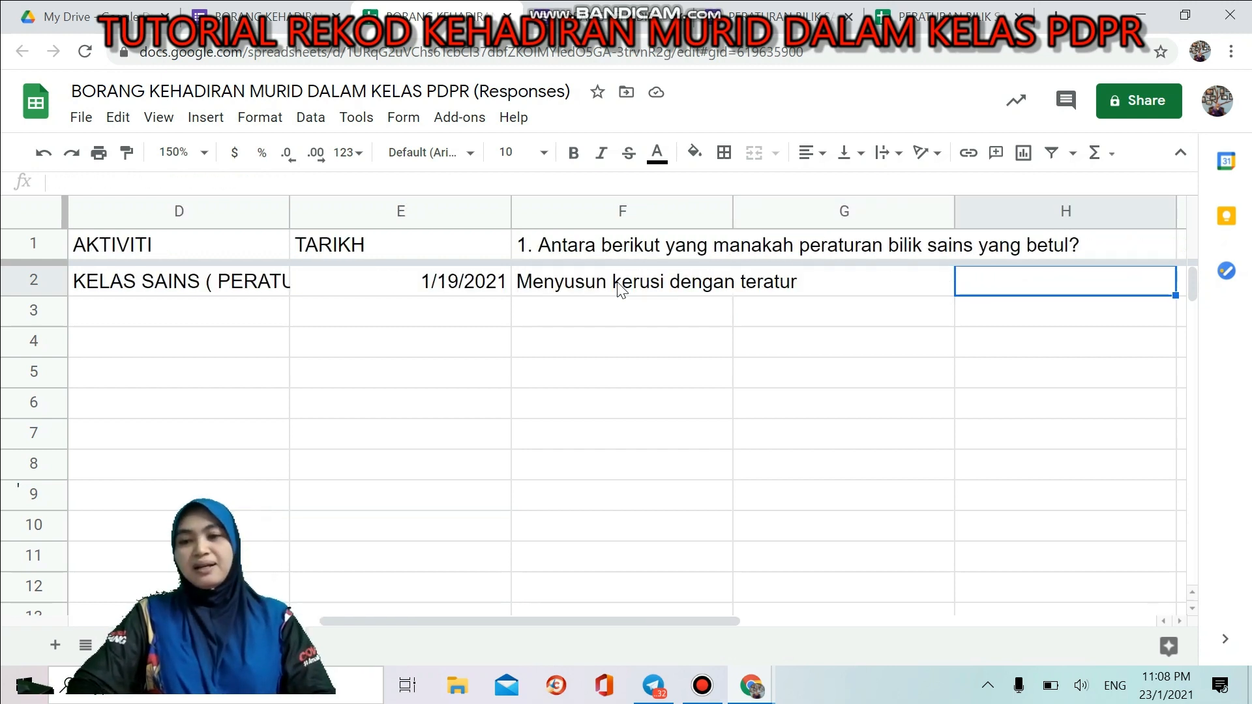
key(Right)
key(Left)
key(Left)
key(Left)
key(Left)
key(Left)
key(Left)
key(Left)
key(Left)
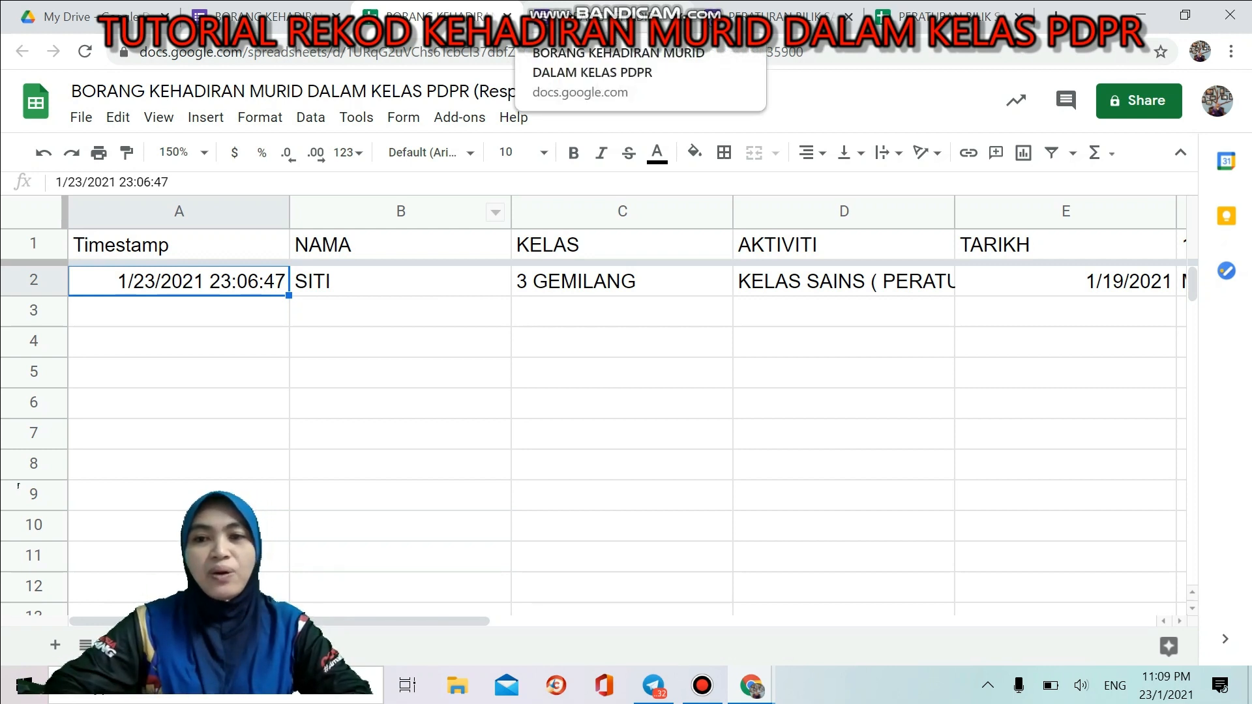
Step: Close the submitted form's confirmation page and return to the questions in the attendance form's editor
click(661, 19)
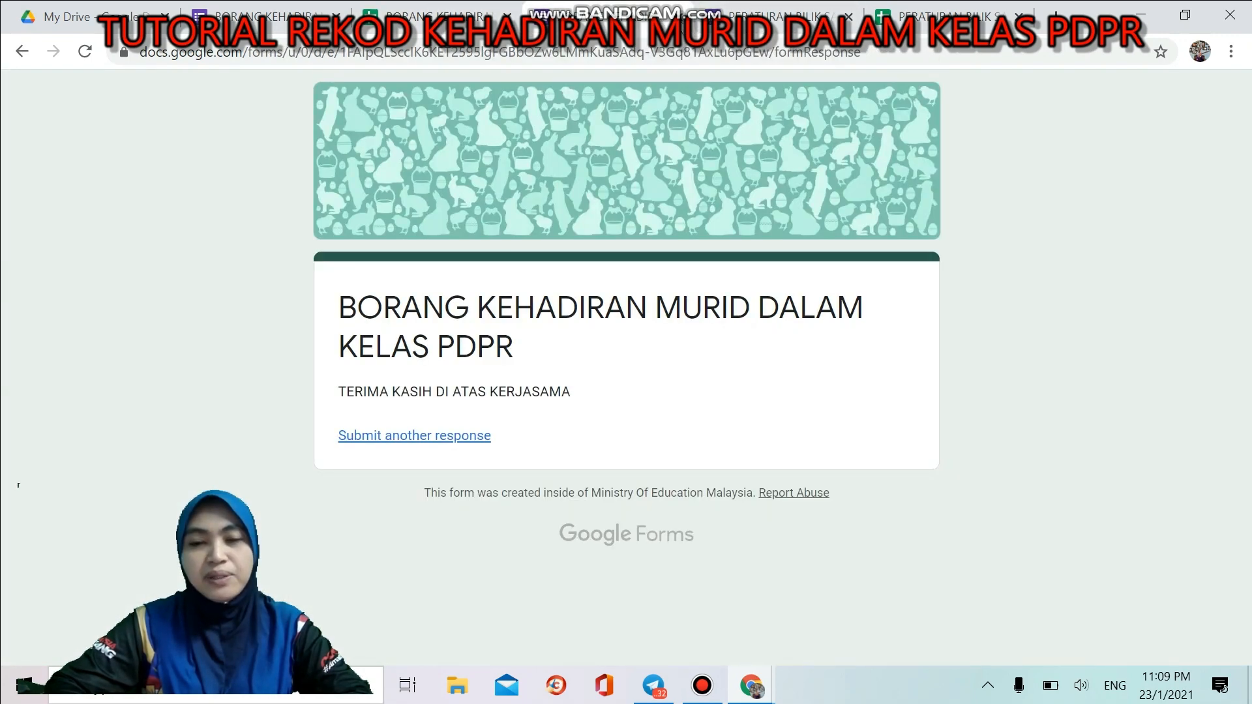
click(678, 17)
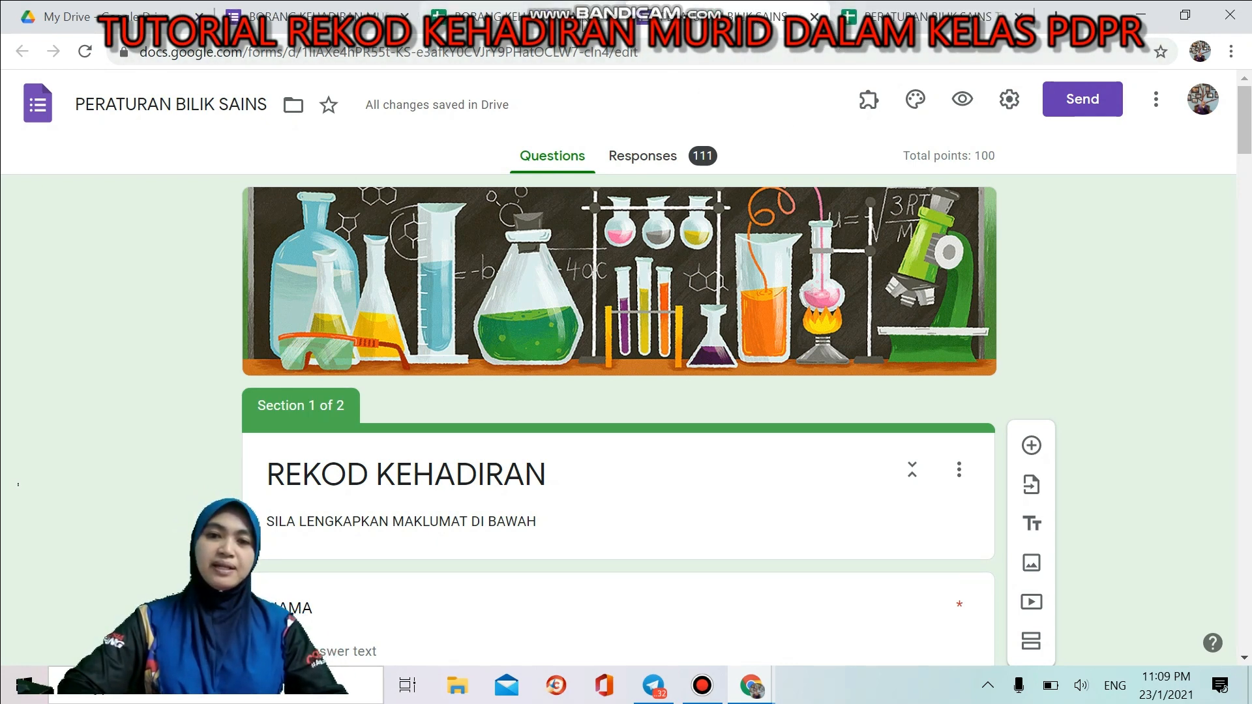
click(585, 24)
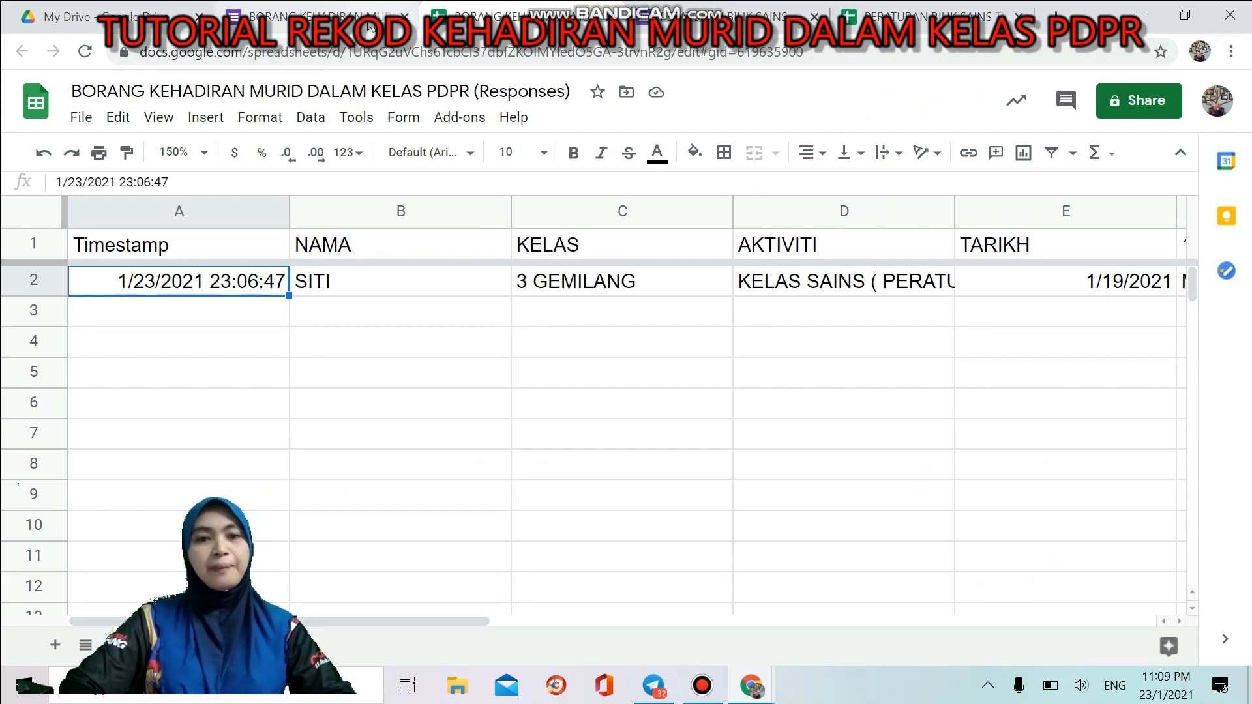
click(369, 25)
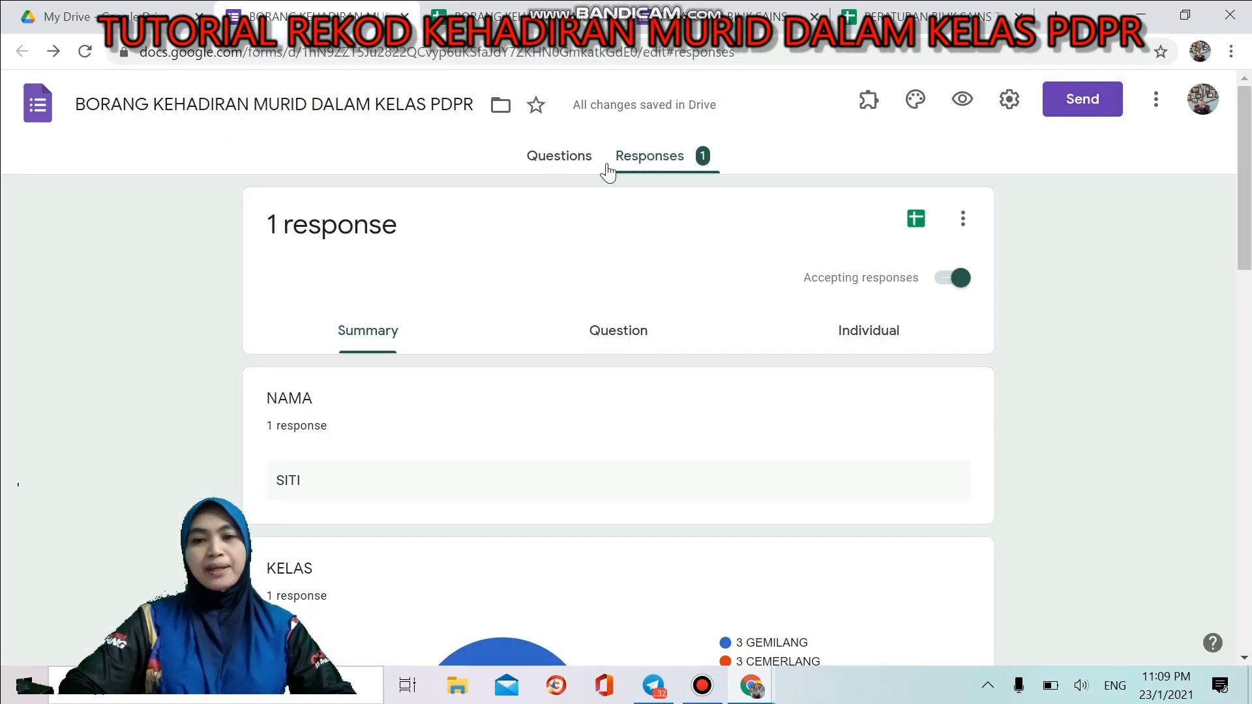
click(580, 166)
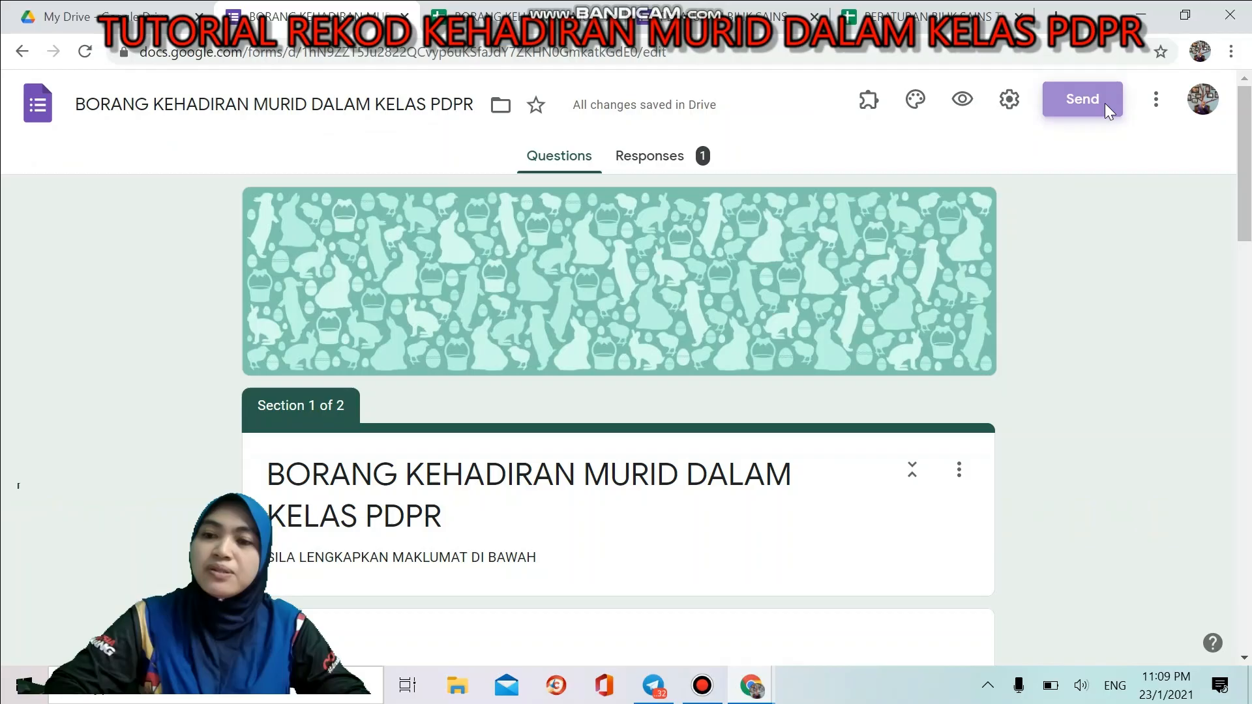
Step: Copy the attendance form's sharing link as a shortened URL and close the send options
click(708, 198)
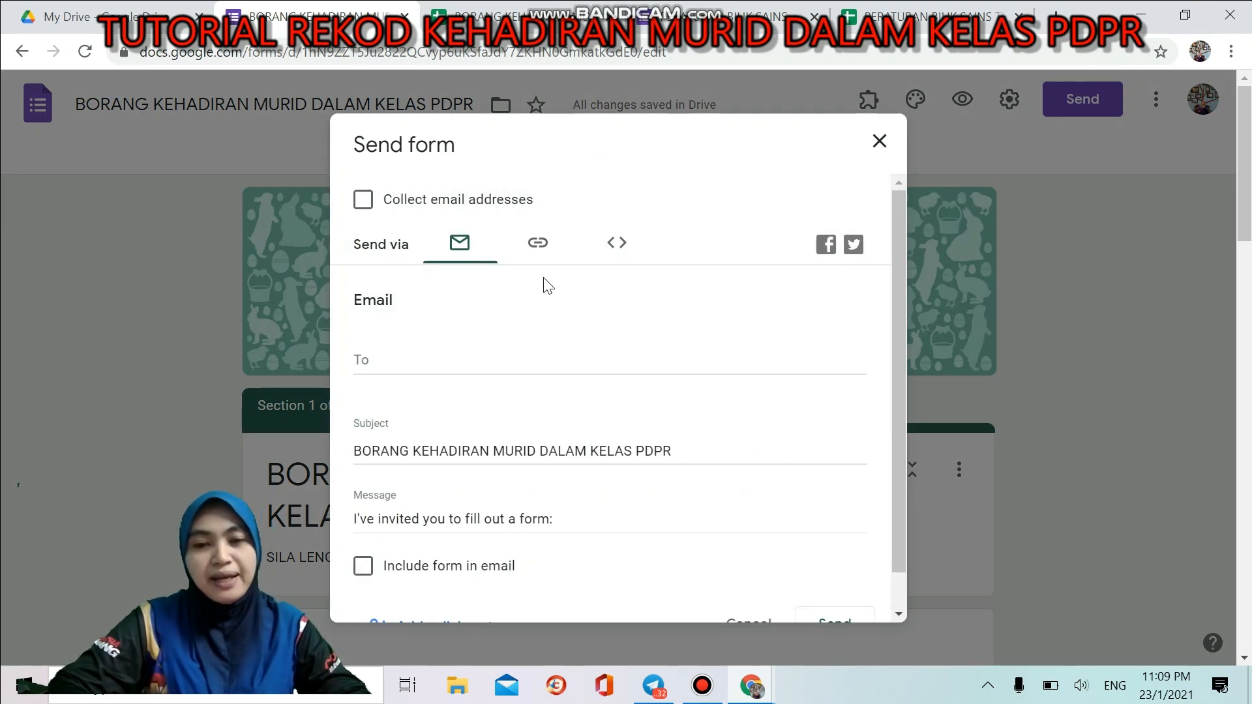
click(544, 252)
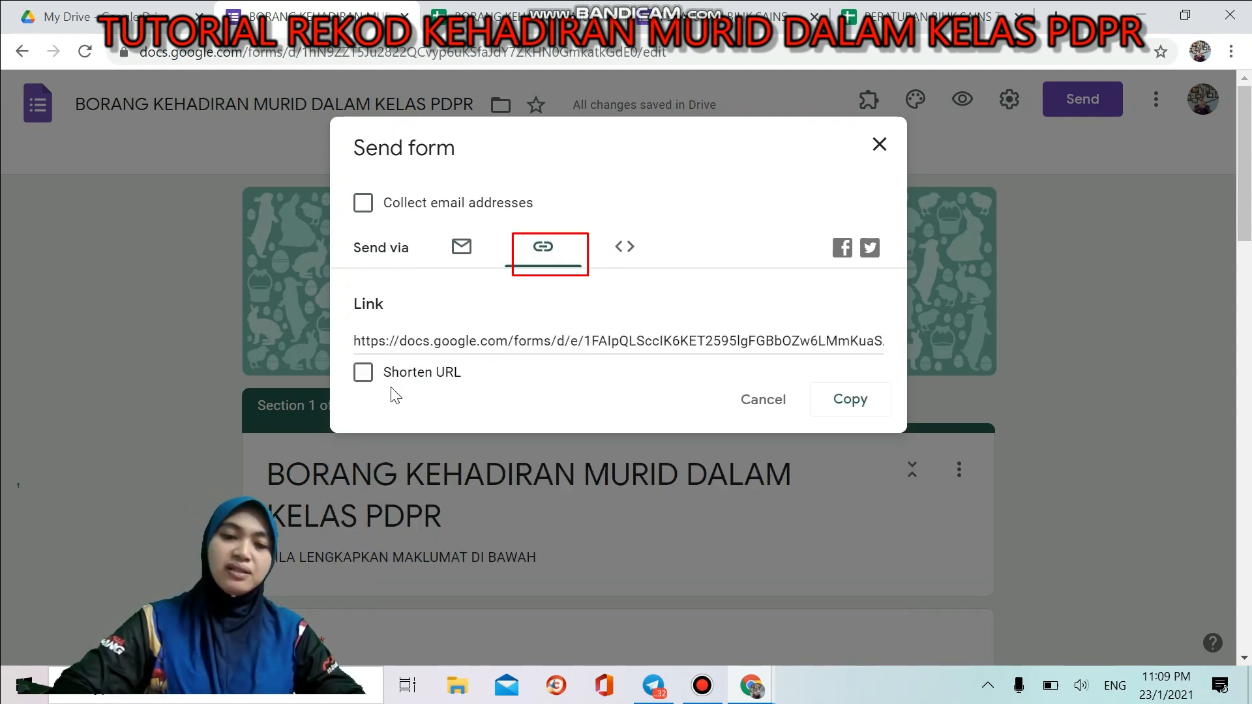
click(364, 374)
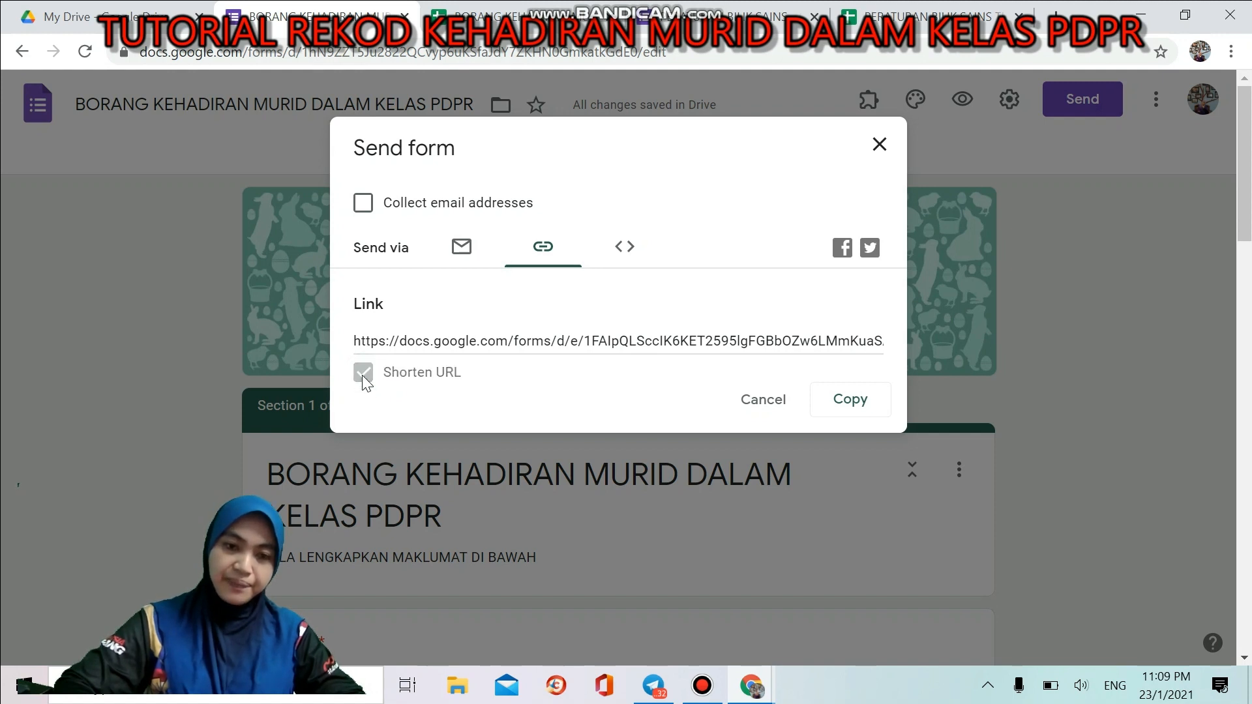
click(860, 416)
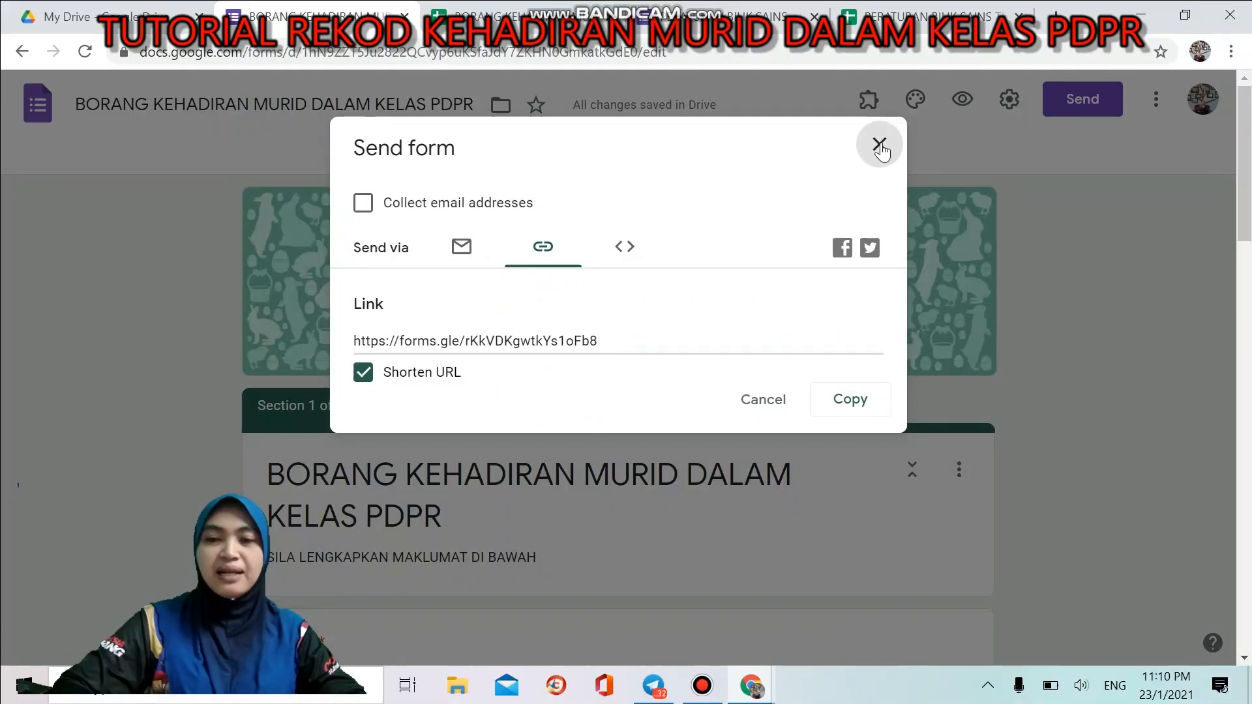
click(879, 144)
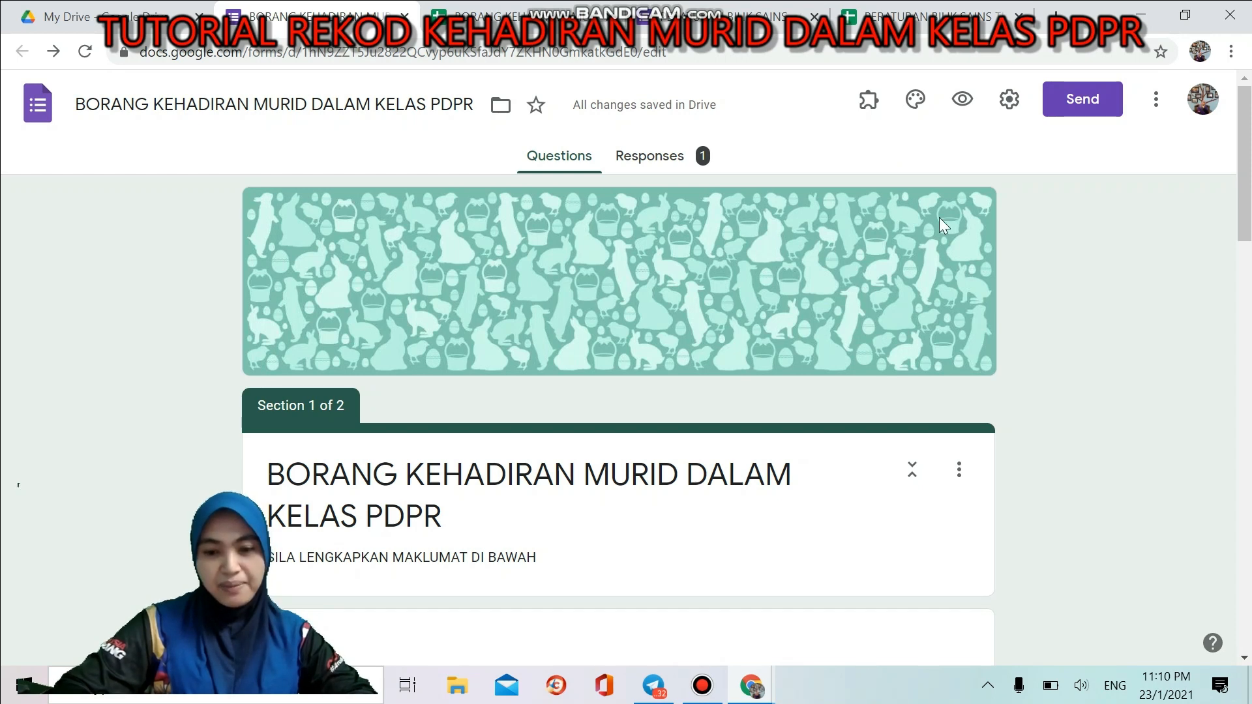
Step: Switch to Telegram, send the copied form link to Saved Messages, and close the Telegram window
click(654, 688)
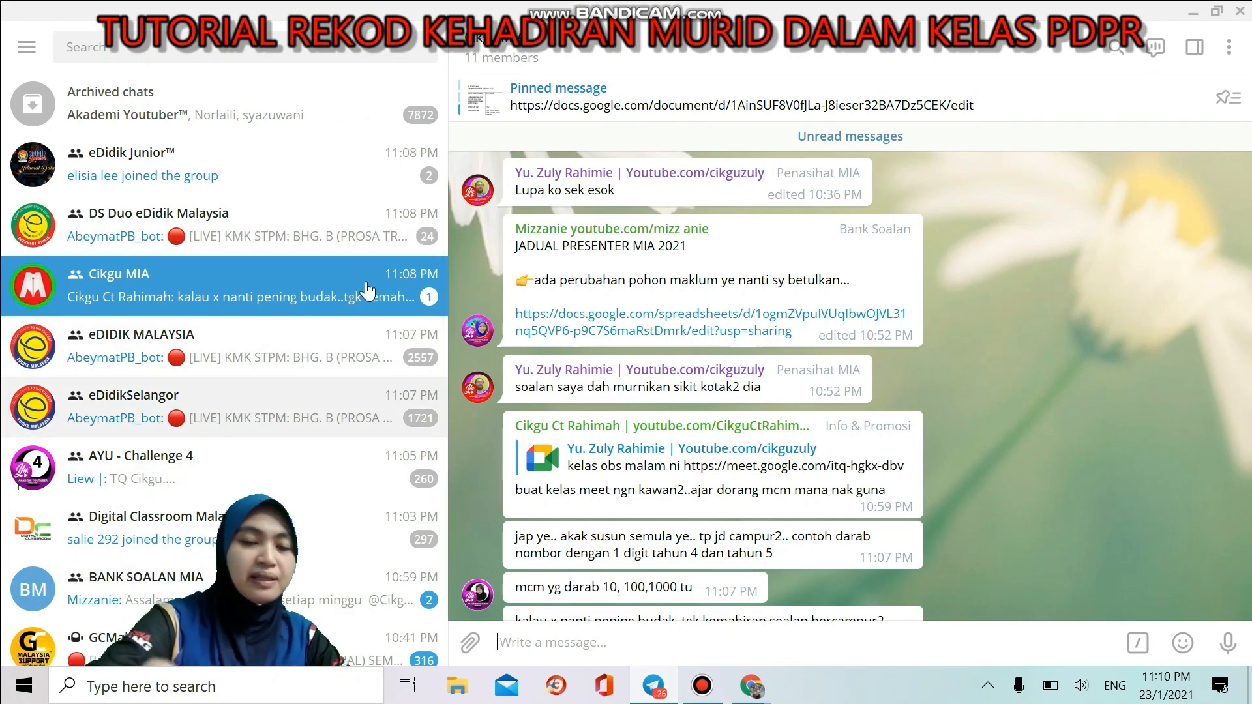
scroll(248, 405, down, 9)
scroll(408, 302, down, 8)
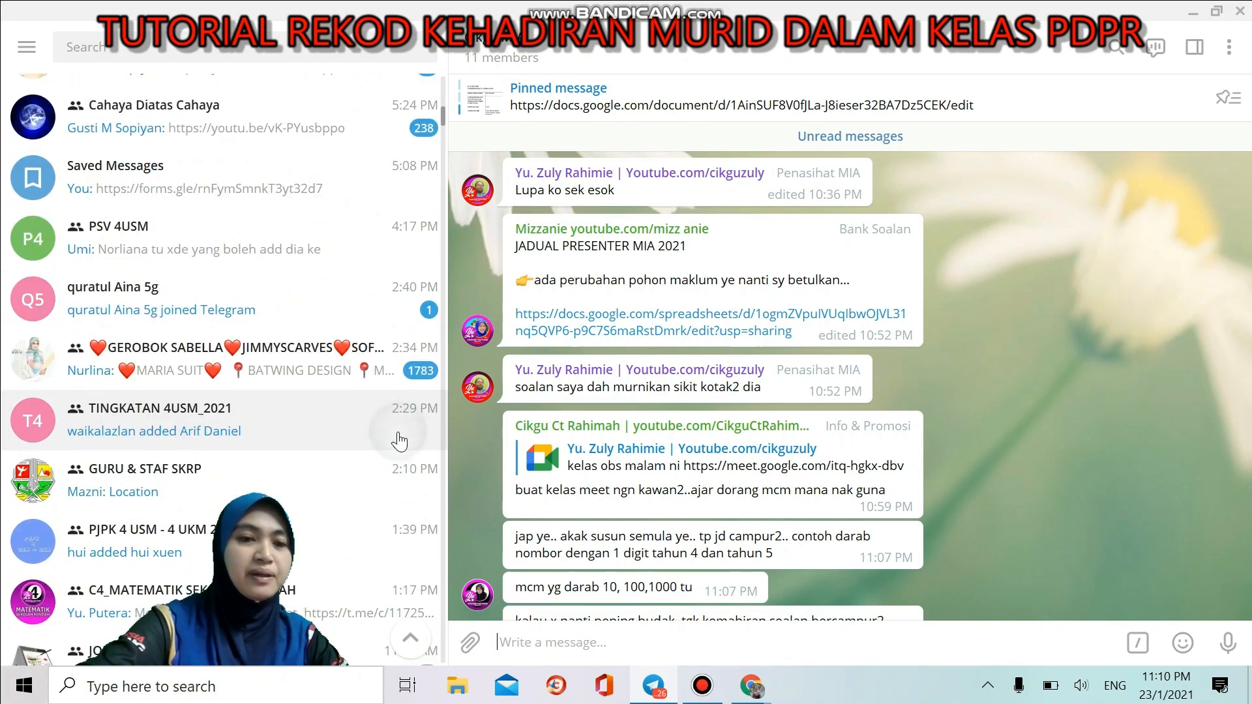
click(285, 177)
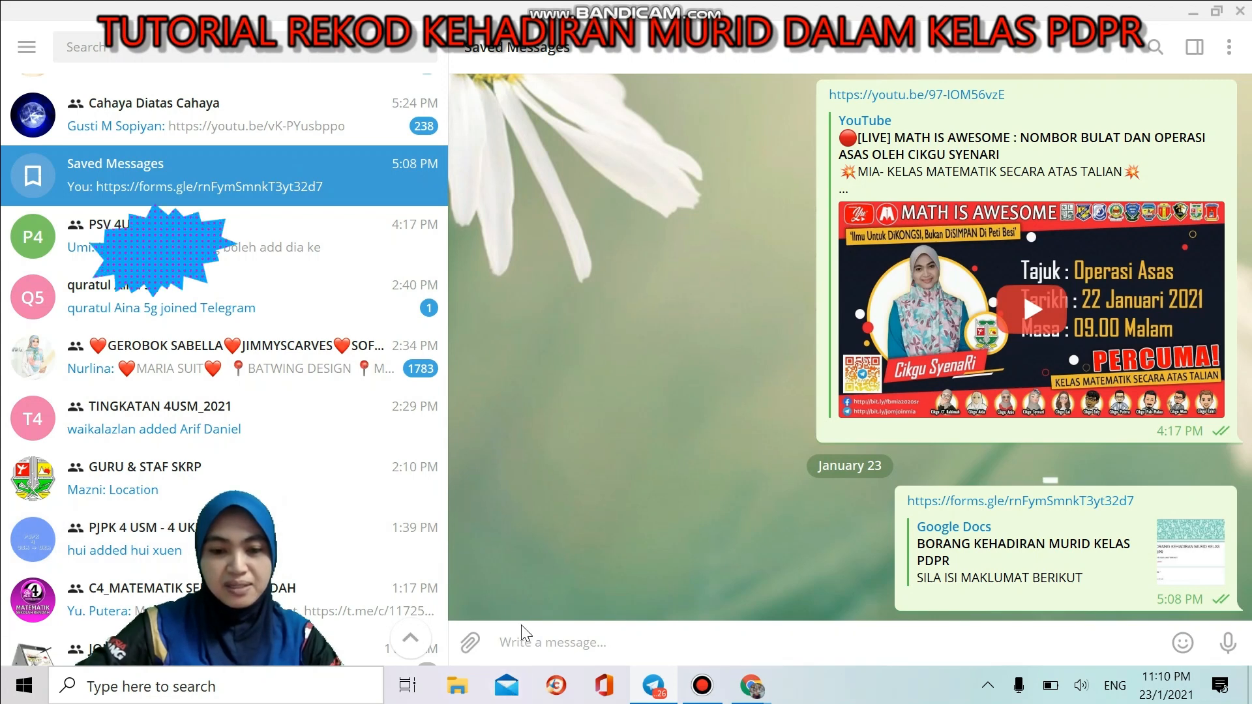
key(ctrl+v)
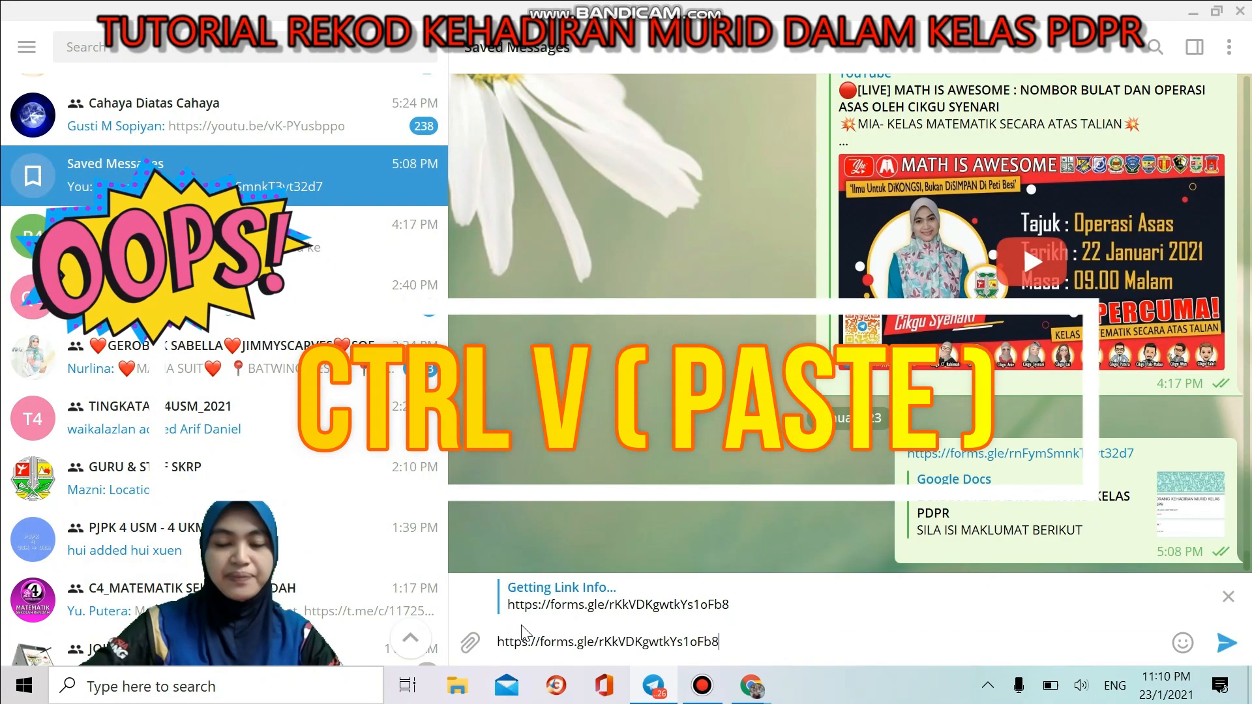
key(Return)
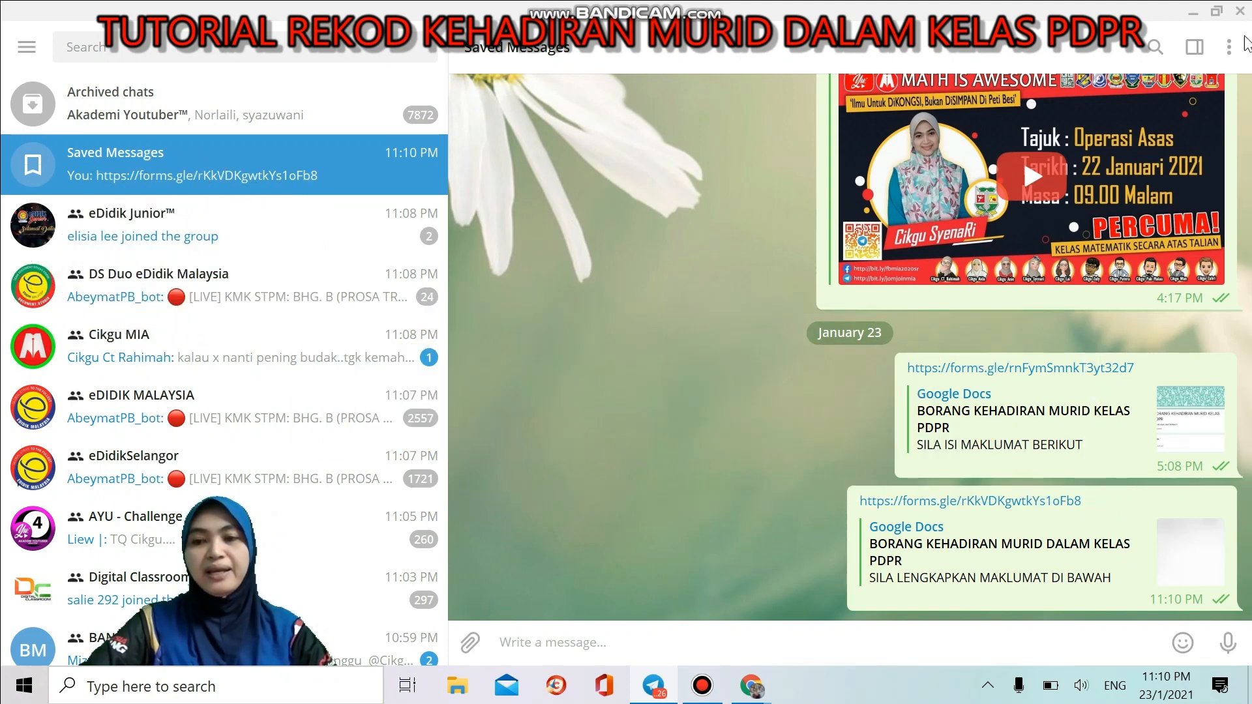
click(1239, 12)
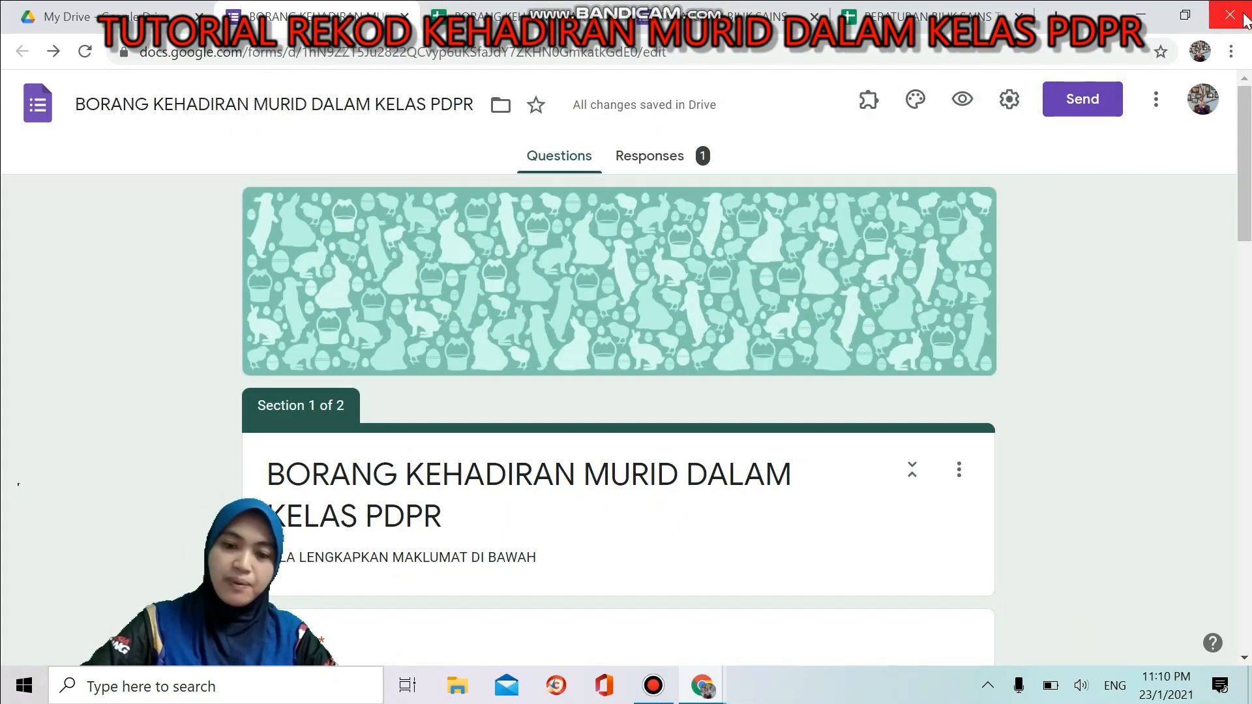